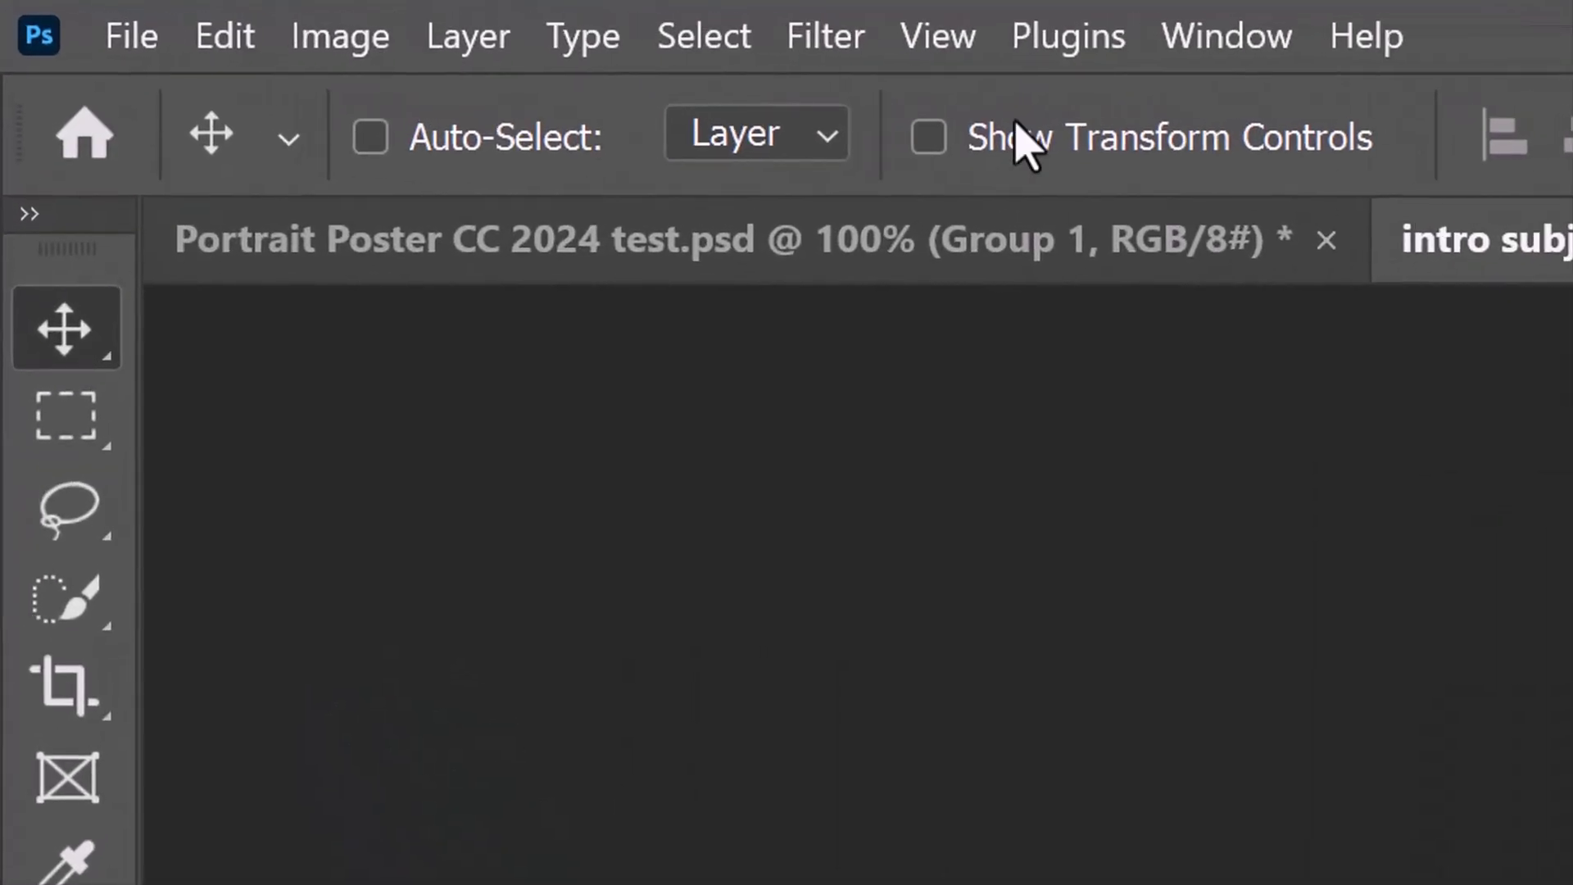
Step: Check the portrait's image size: 1000 × 1500 px at 150 pixels/inch, leaving it unchanged
{"action": "left_click", "coordinate": [341, 36]}
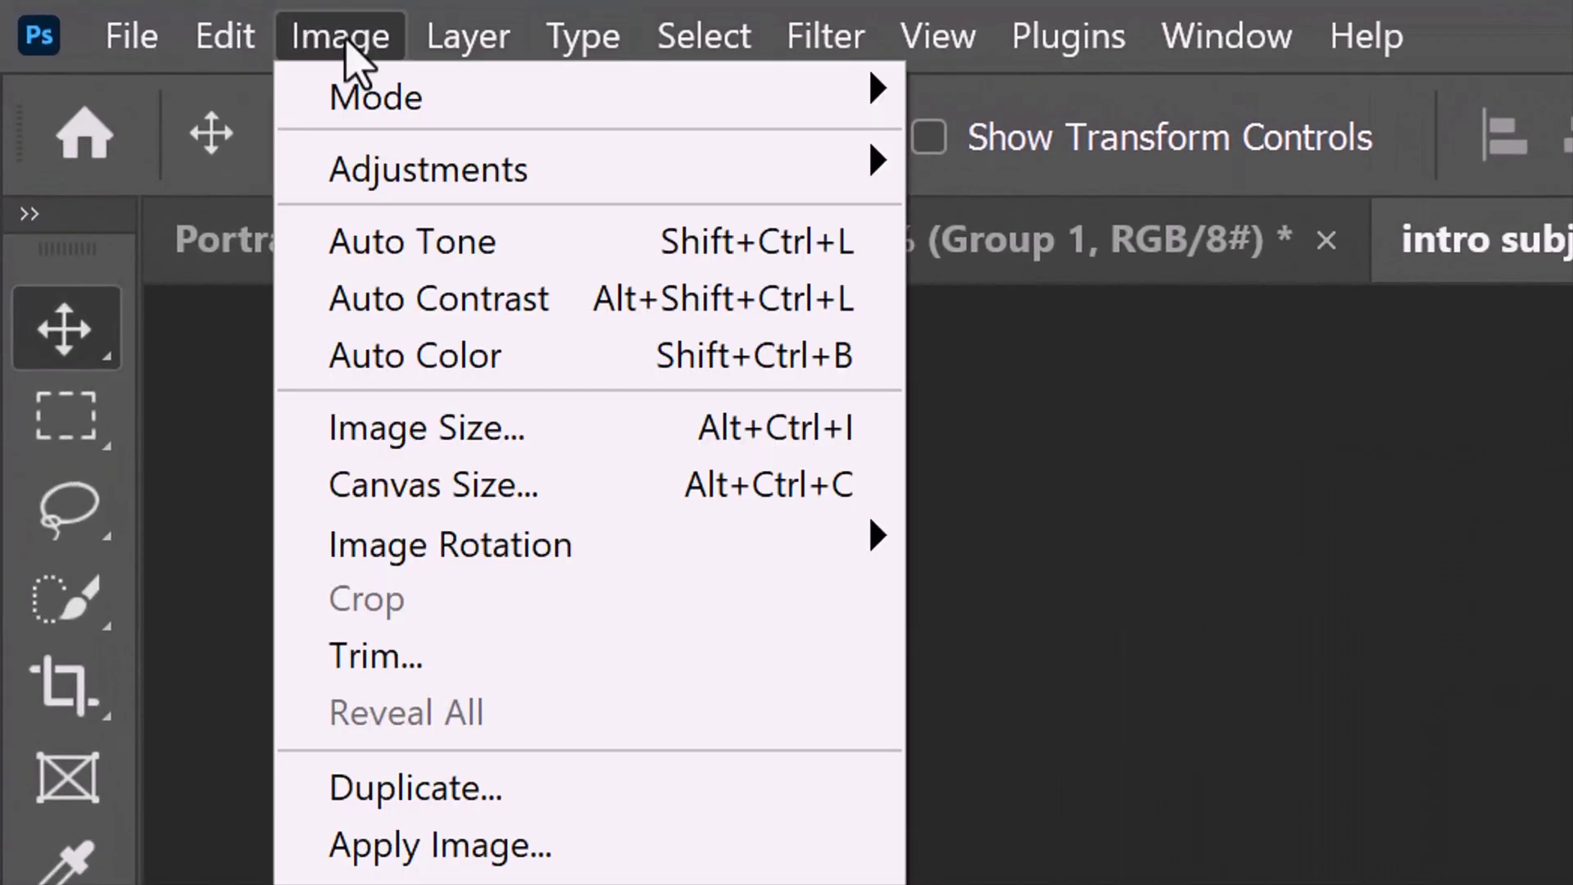
{"action": "left_click", "coordinate": [440, 427]}
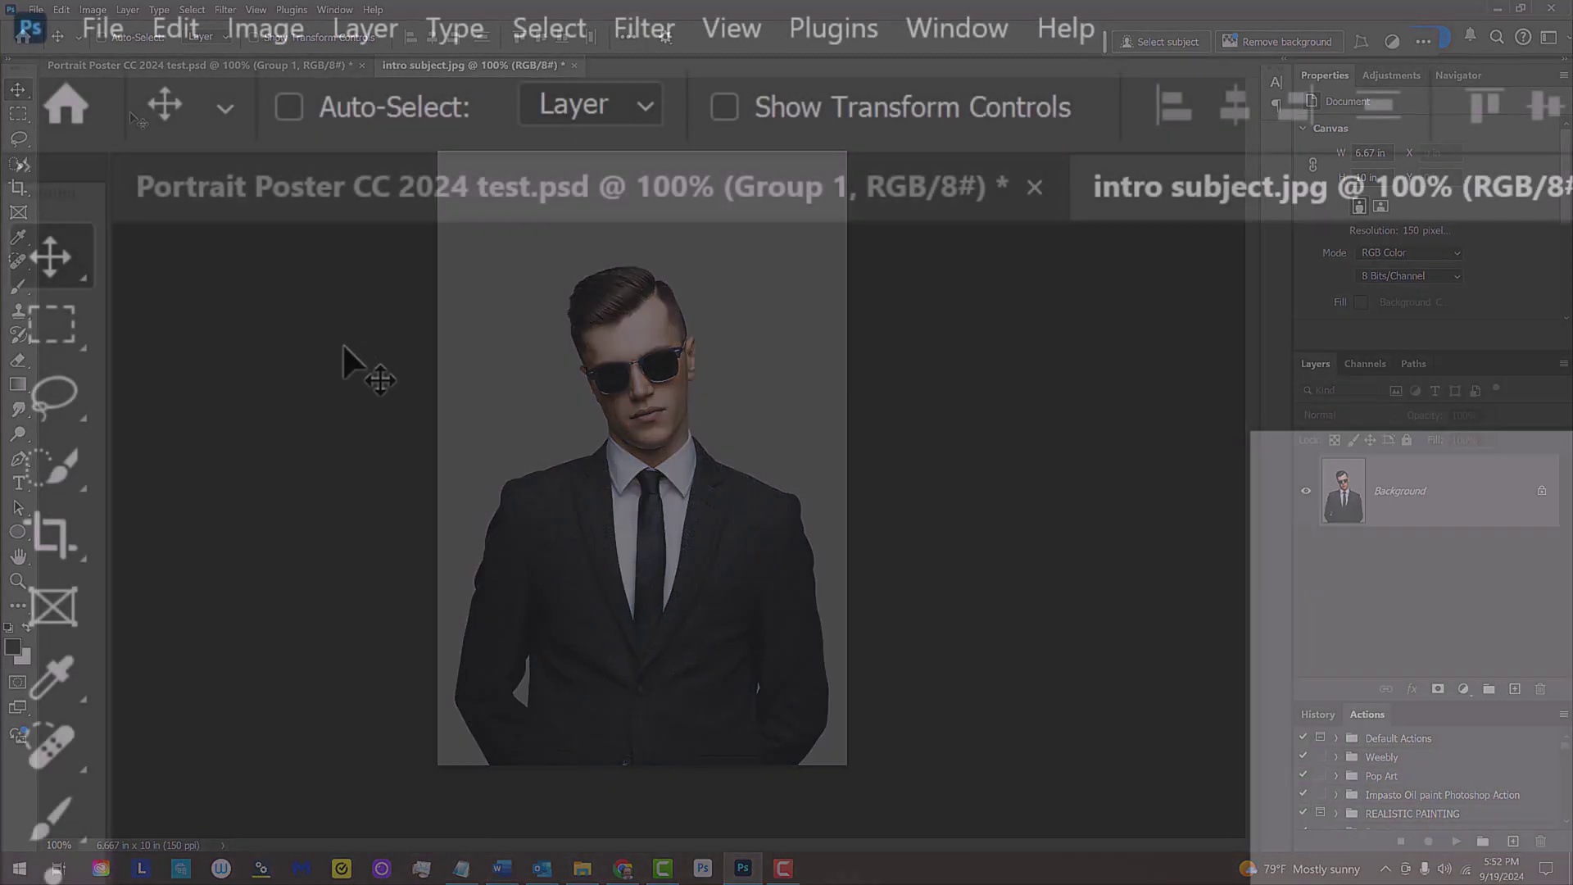
Step: Preview a W × H × Resolution crop at 150 px/in, then cancel so the photo stays uncropped
{"action": "right_click", "coordinate": [50, 534]}
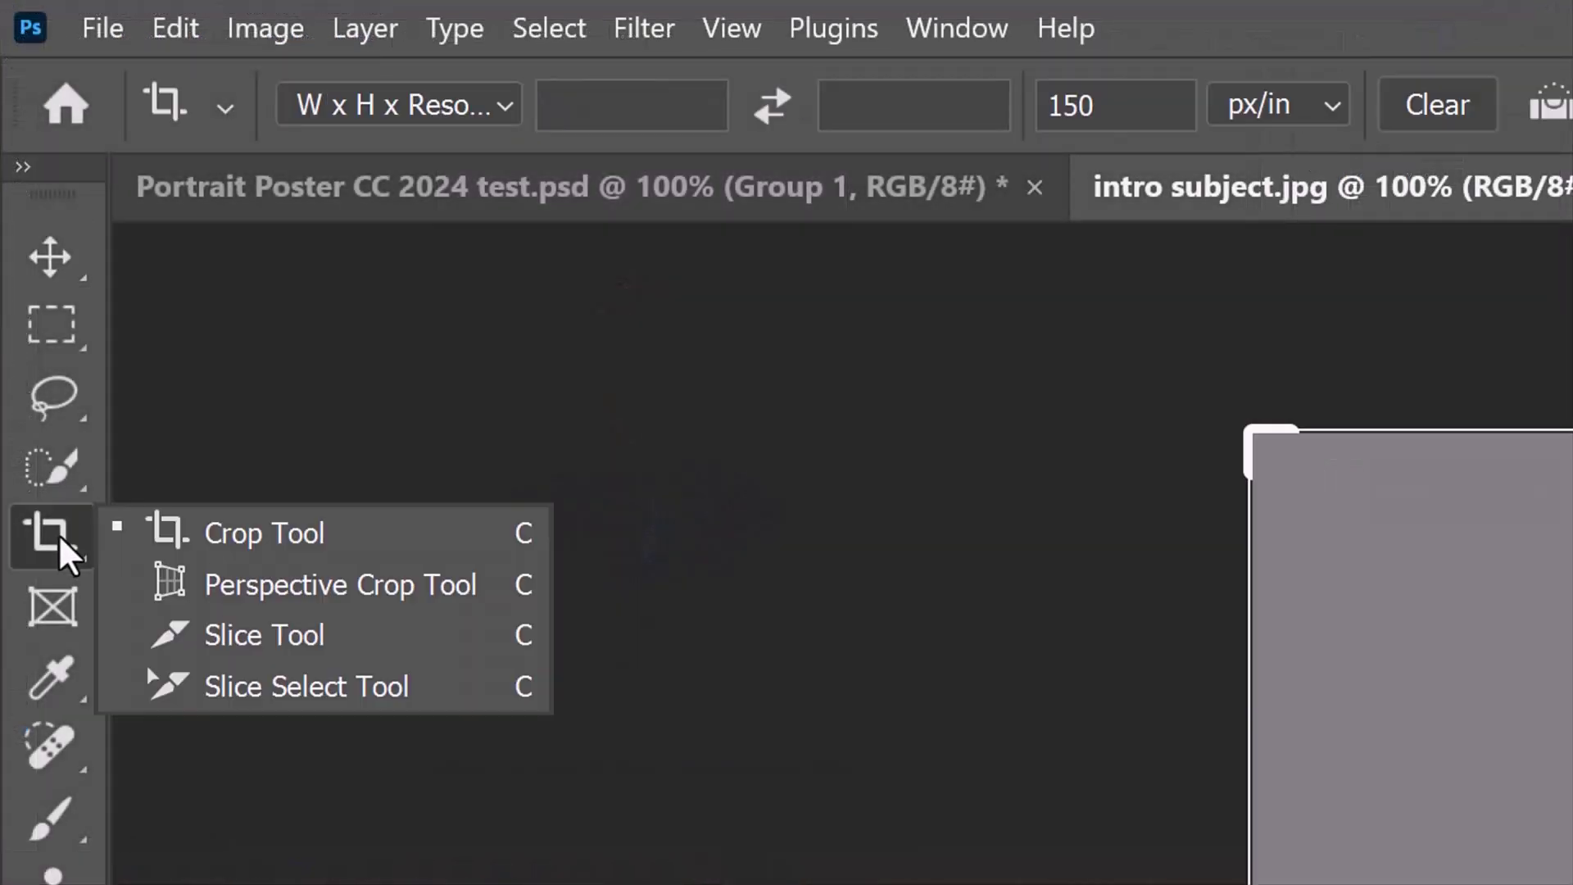
{"action": "left_click", "coordinate": [220, 527]}
{"action": "left_click", "coordinate": [501, 105]}
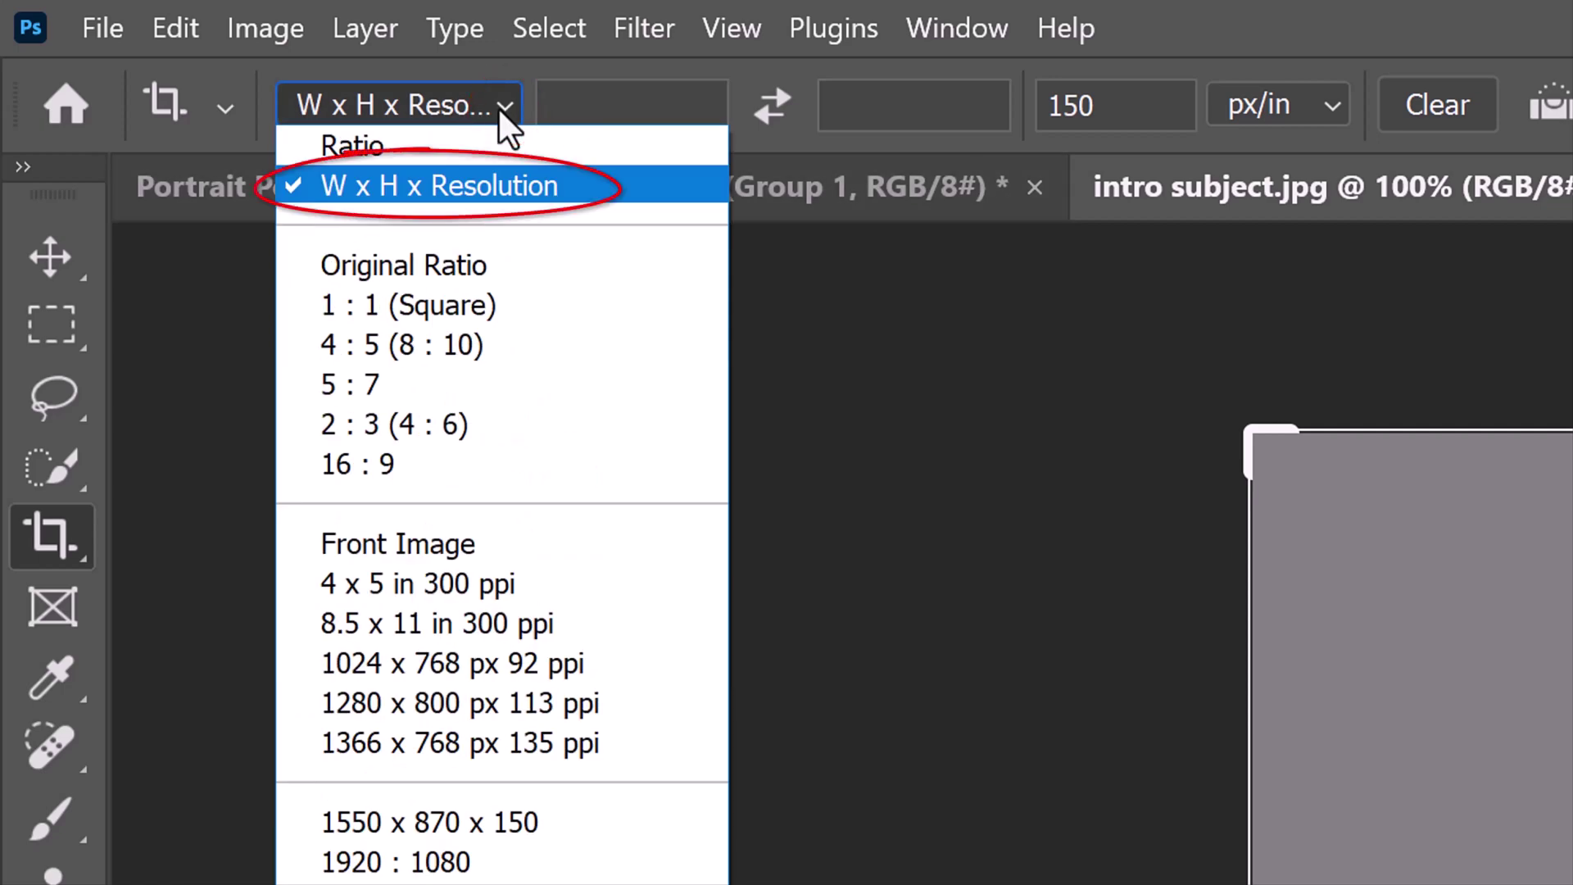
{"action": "left_click", "coordinate": [498, 107]}
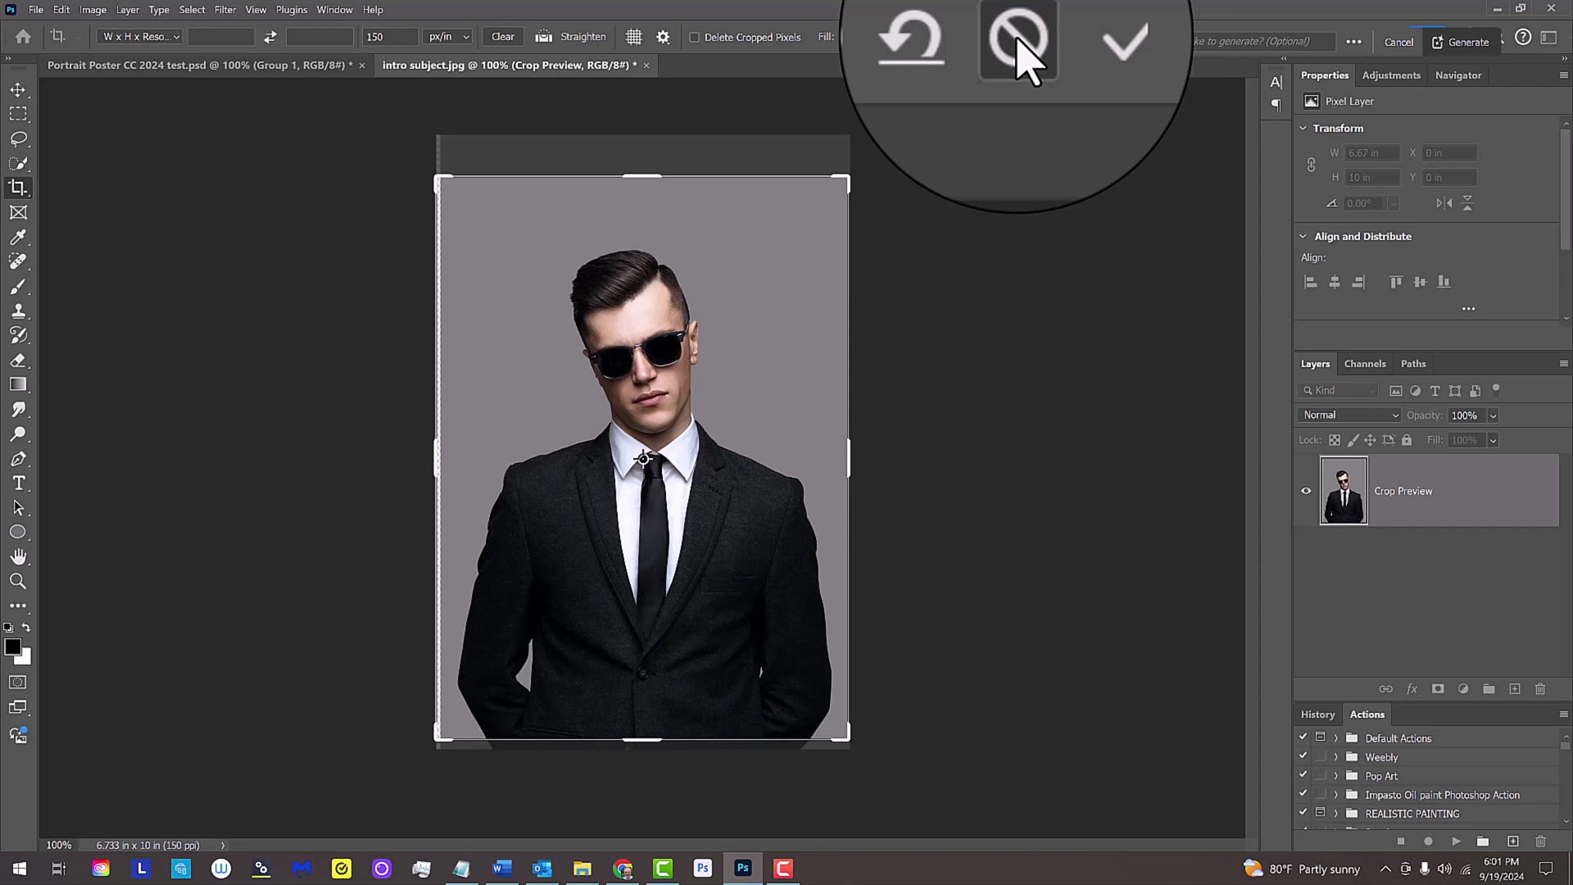
{"action": "left_click", "coordinate": [1016, 36]}
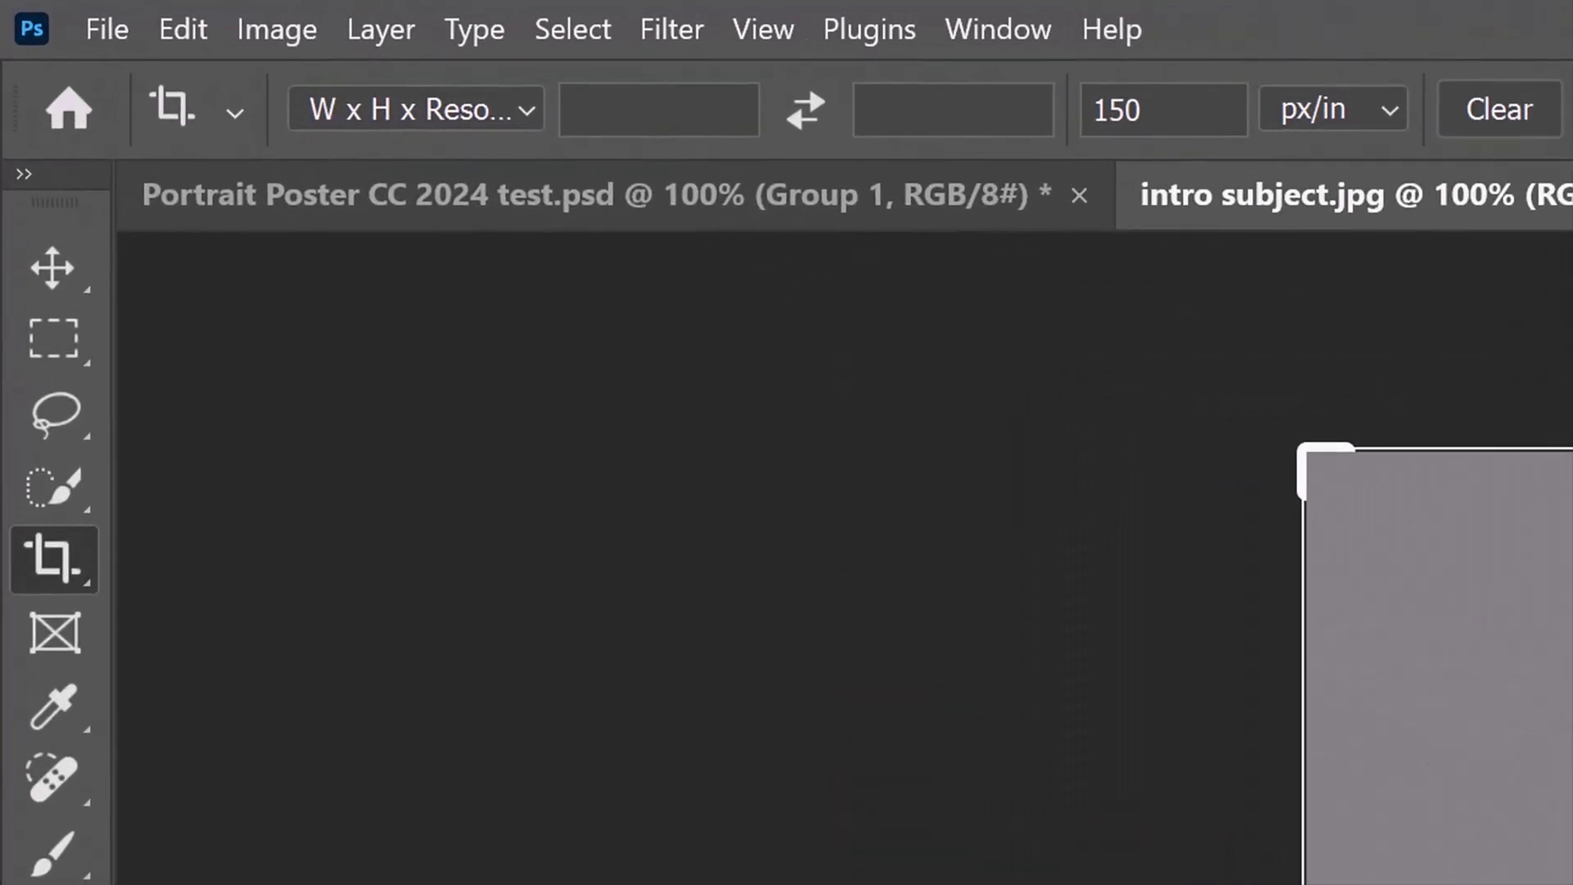
Step: Select the man as subject with decontaminated colours and output him to a new masked layer
{"action": "left_click", "coordinate": [59, 529]}
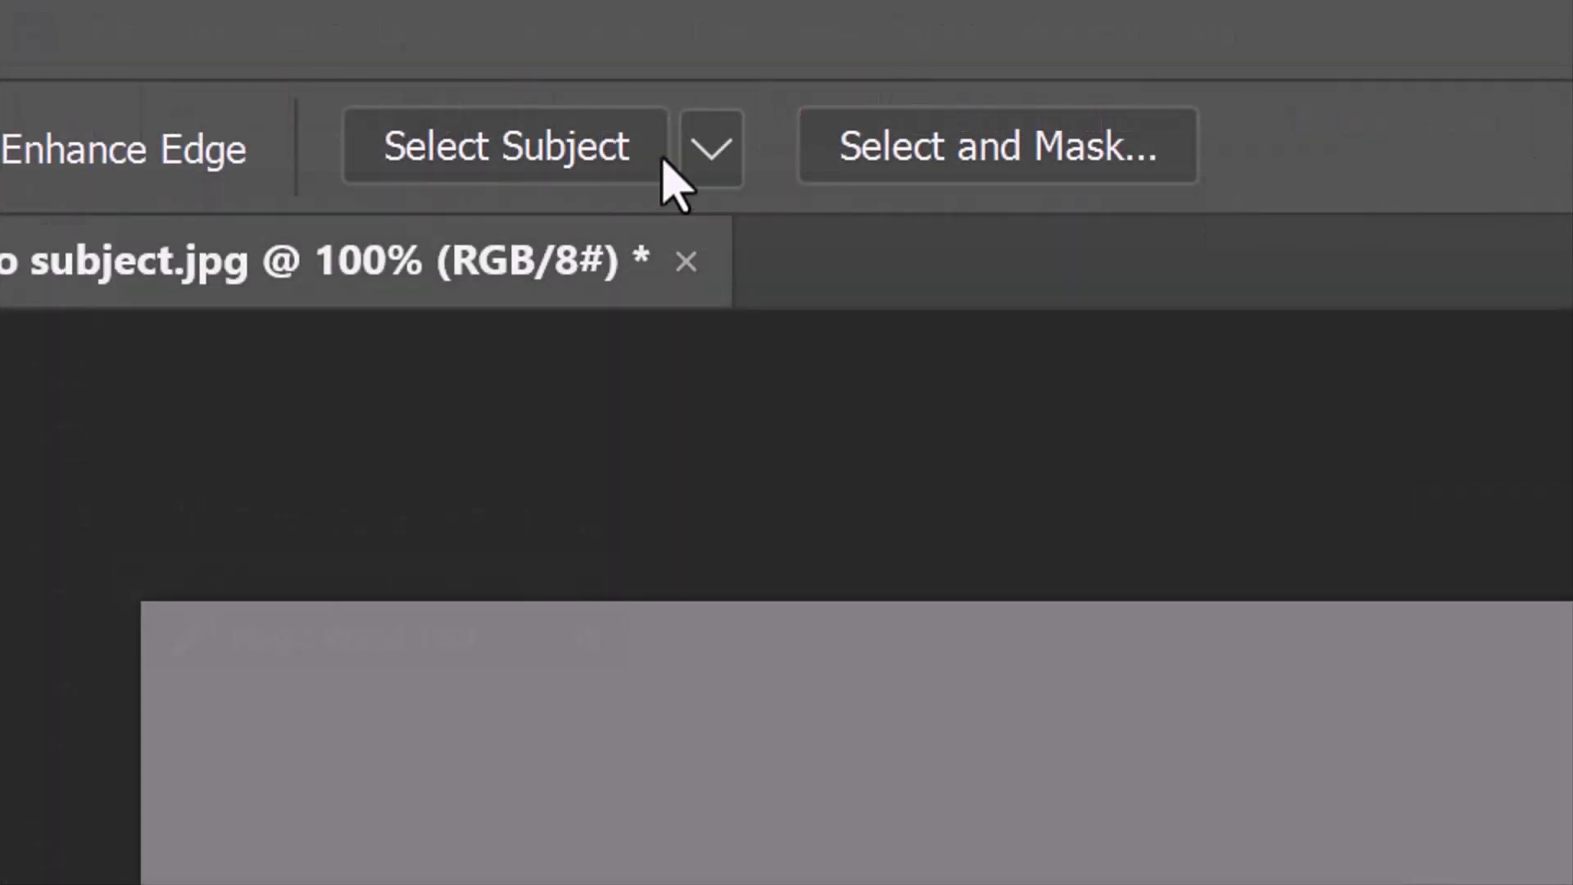
{"action": "left_click", "coordinate": [1008, 163]}
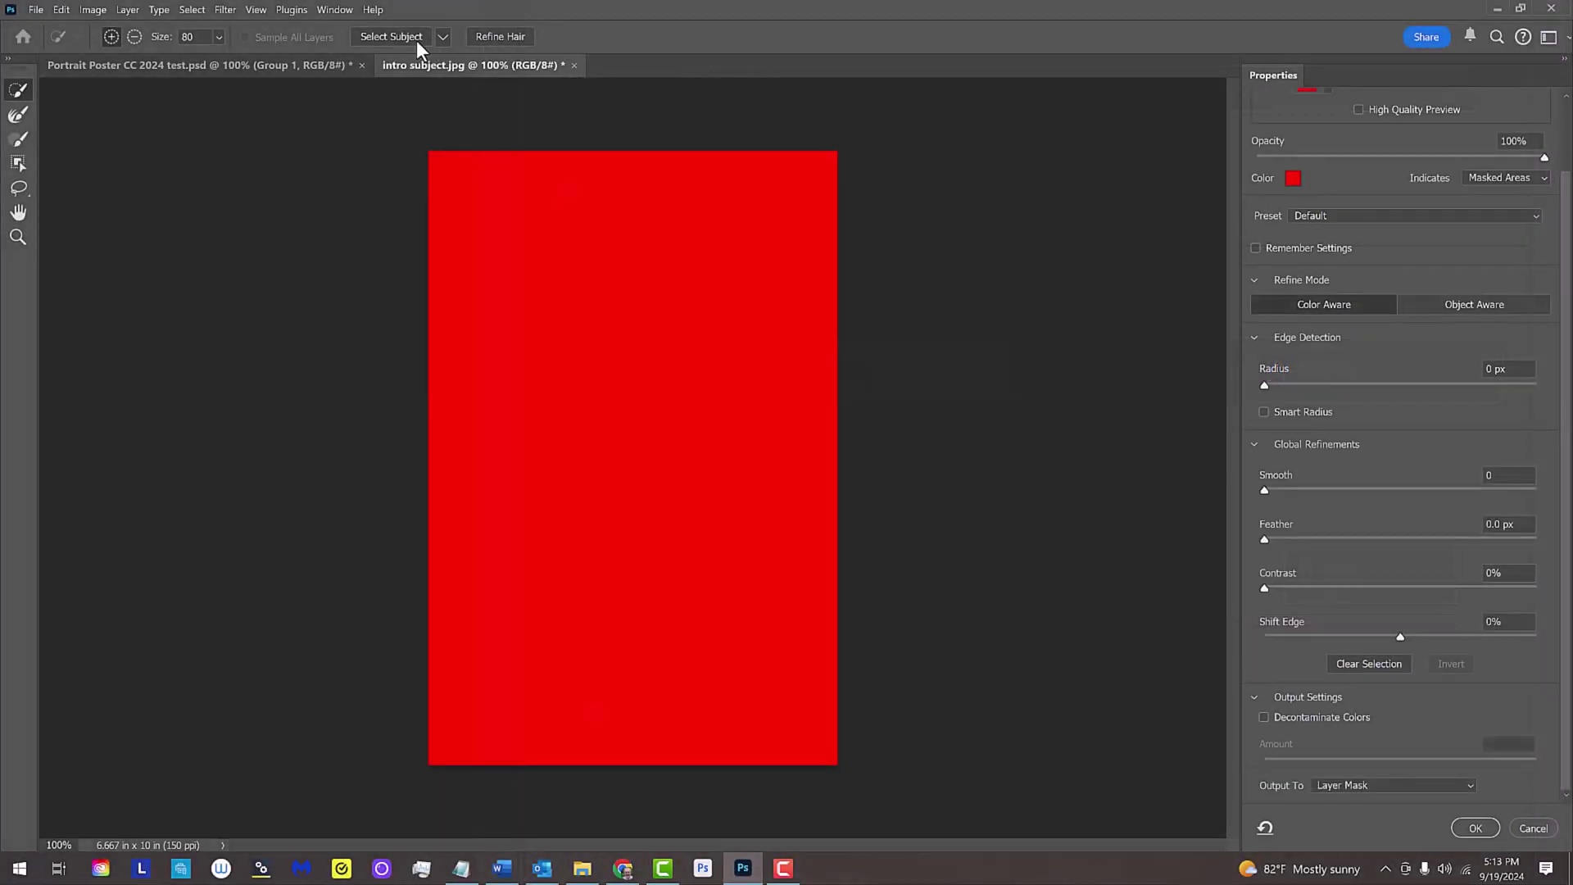
{"action": "left_click", "coordinate": [407, 56]}
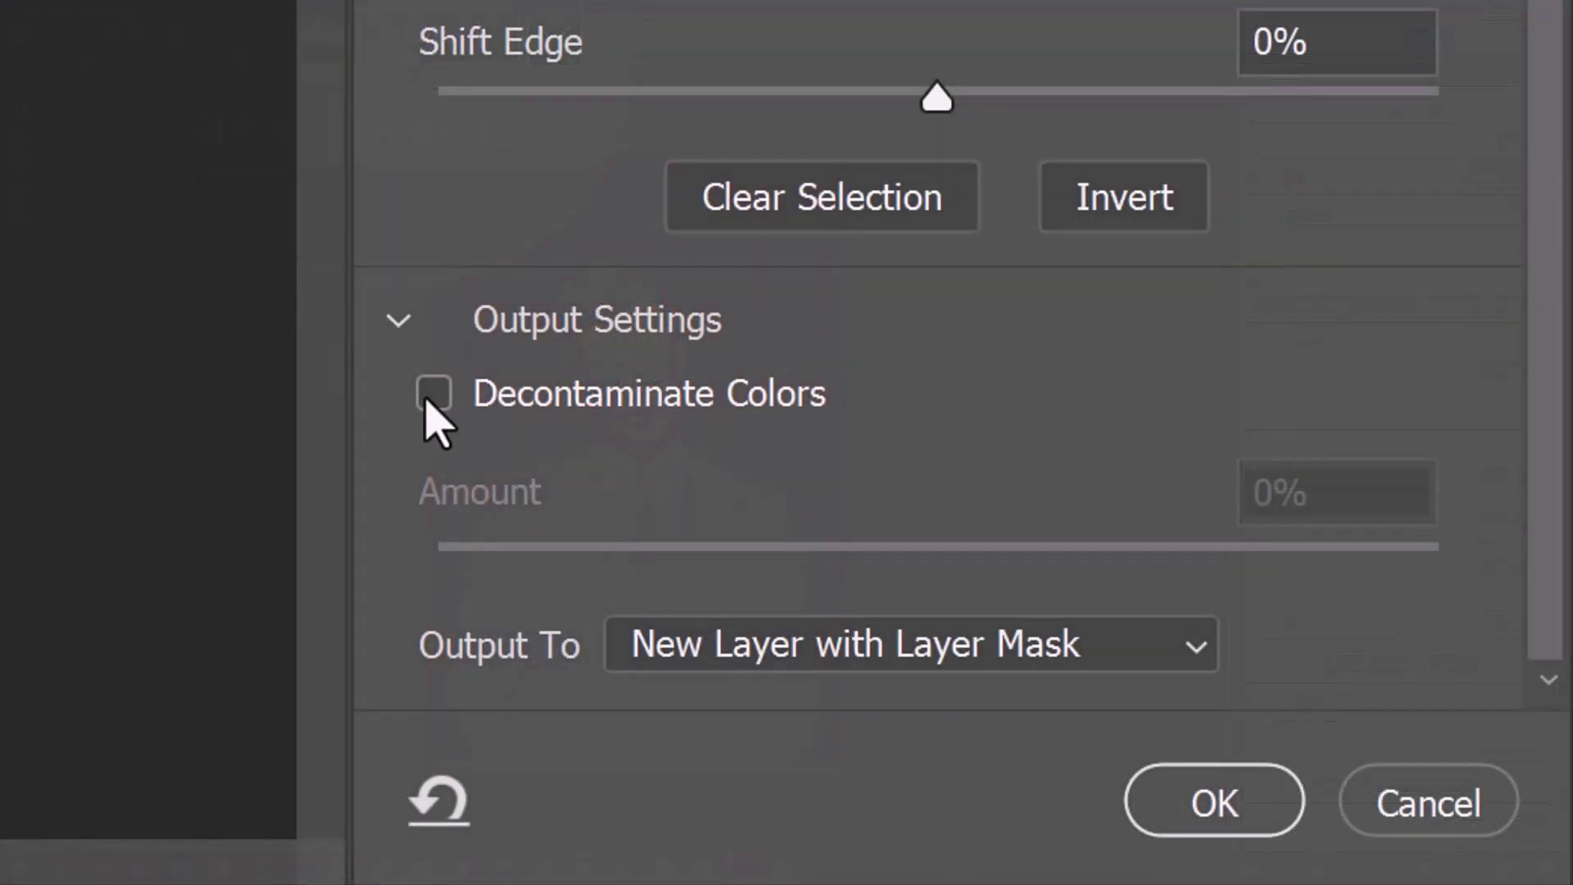
{"action": "left_click", "coordinate": [434, 394]}
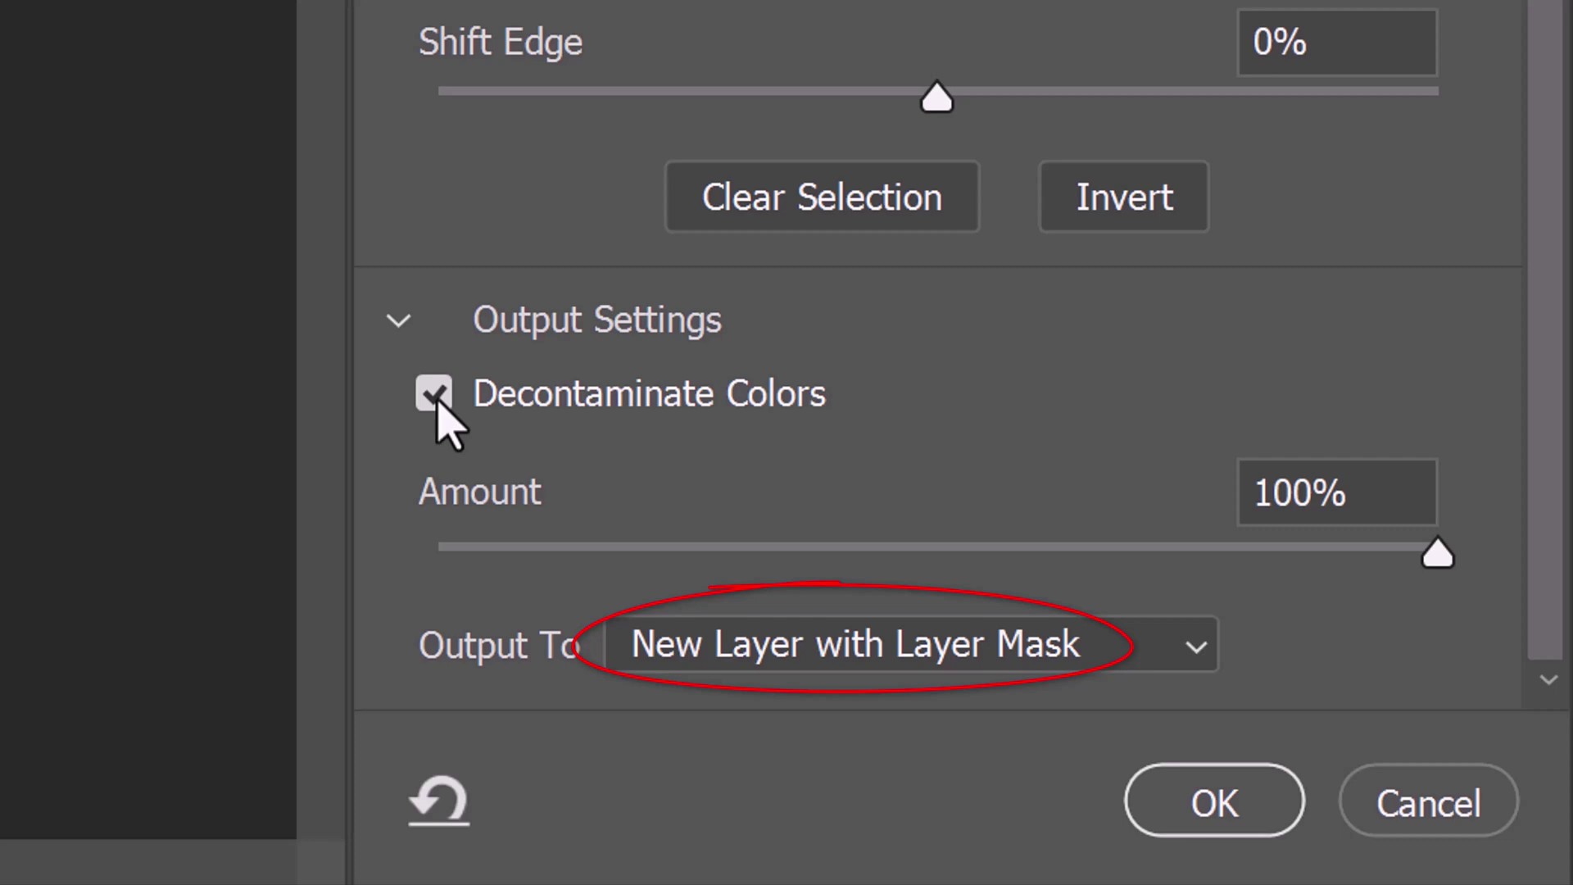
{"action": "left_click", "coordinate": [1216, 801]}
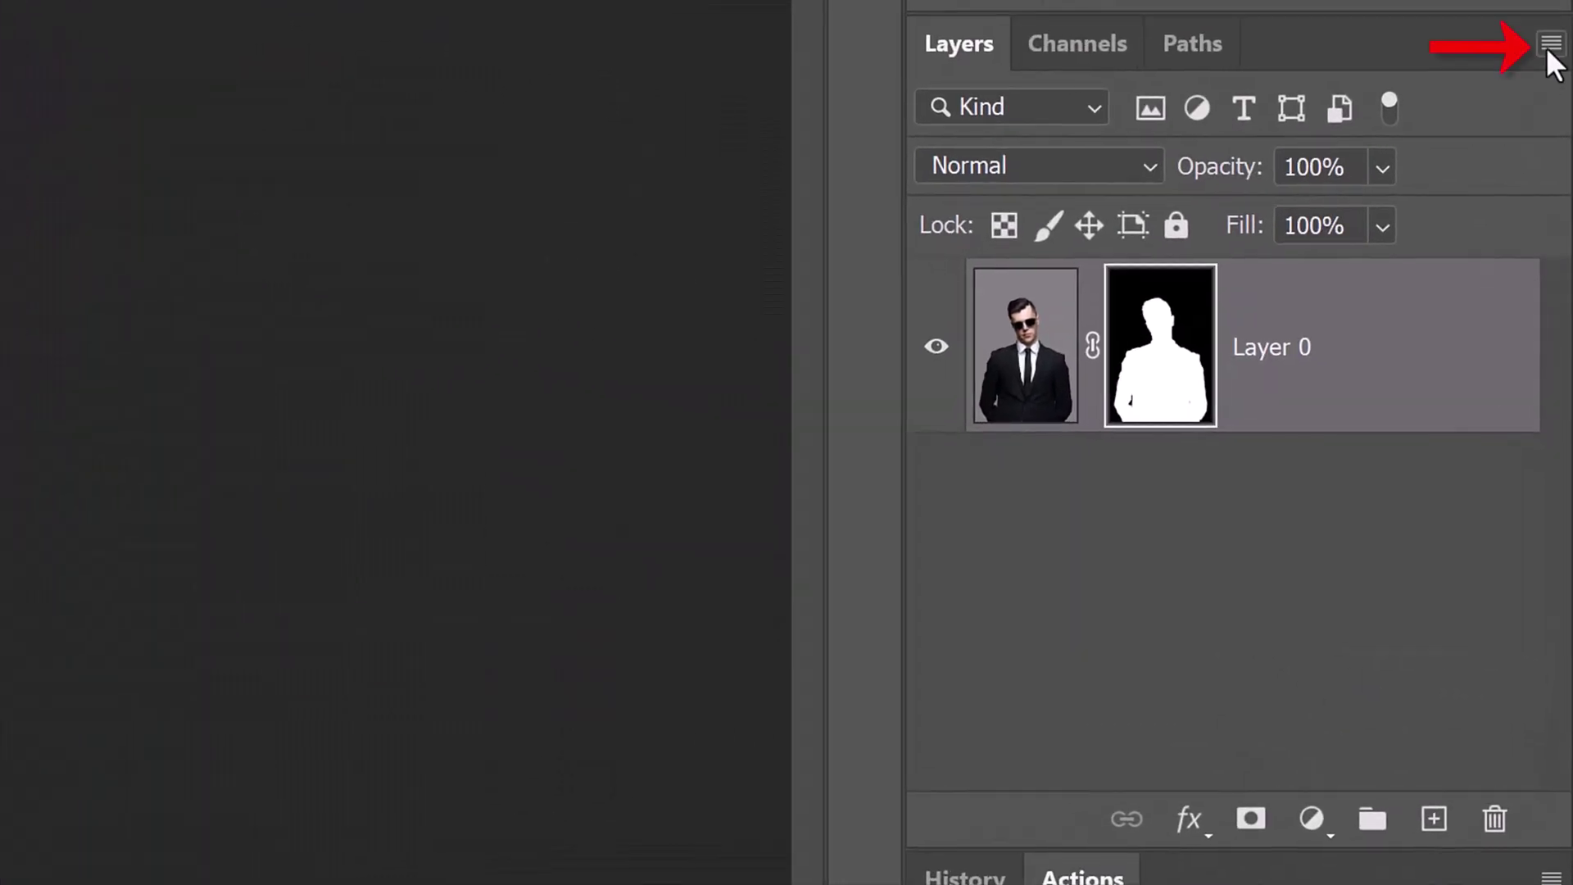
Step: Convert the cut-out to a smart object and apply Poster Edges (thickness 0, intensity 2, posterization 1)
{"action": "left_click", "coordinate": [1552, 47]}
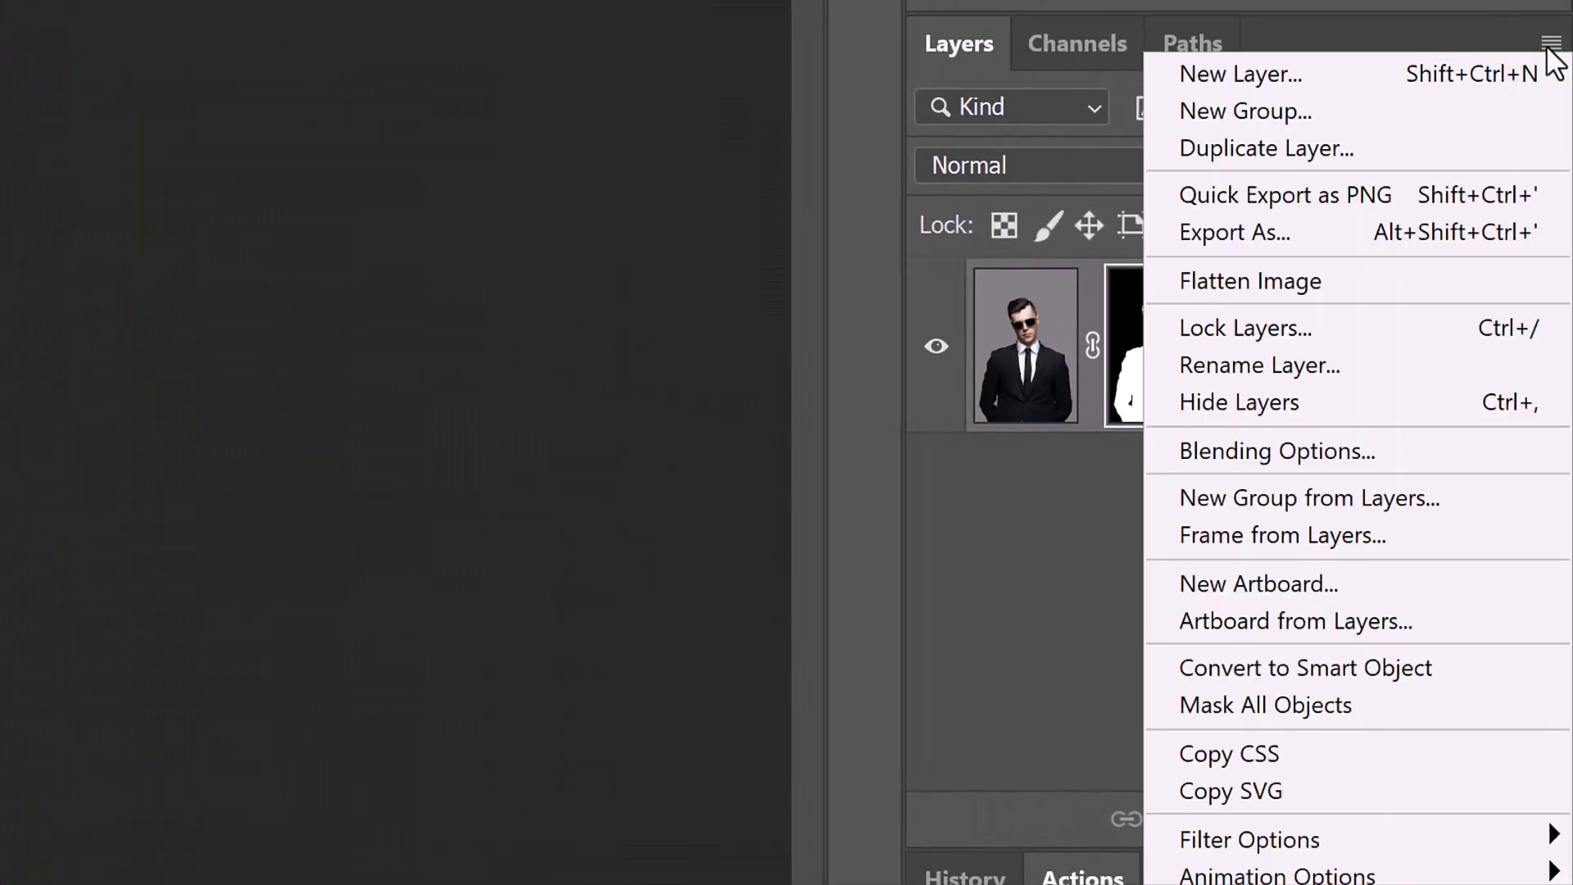
{"action": "left_click", "coordinate": [1283, 663]}
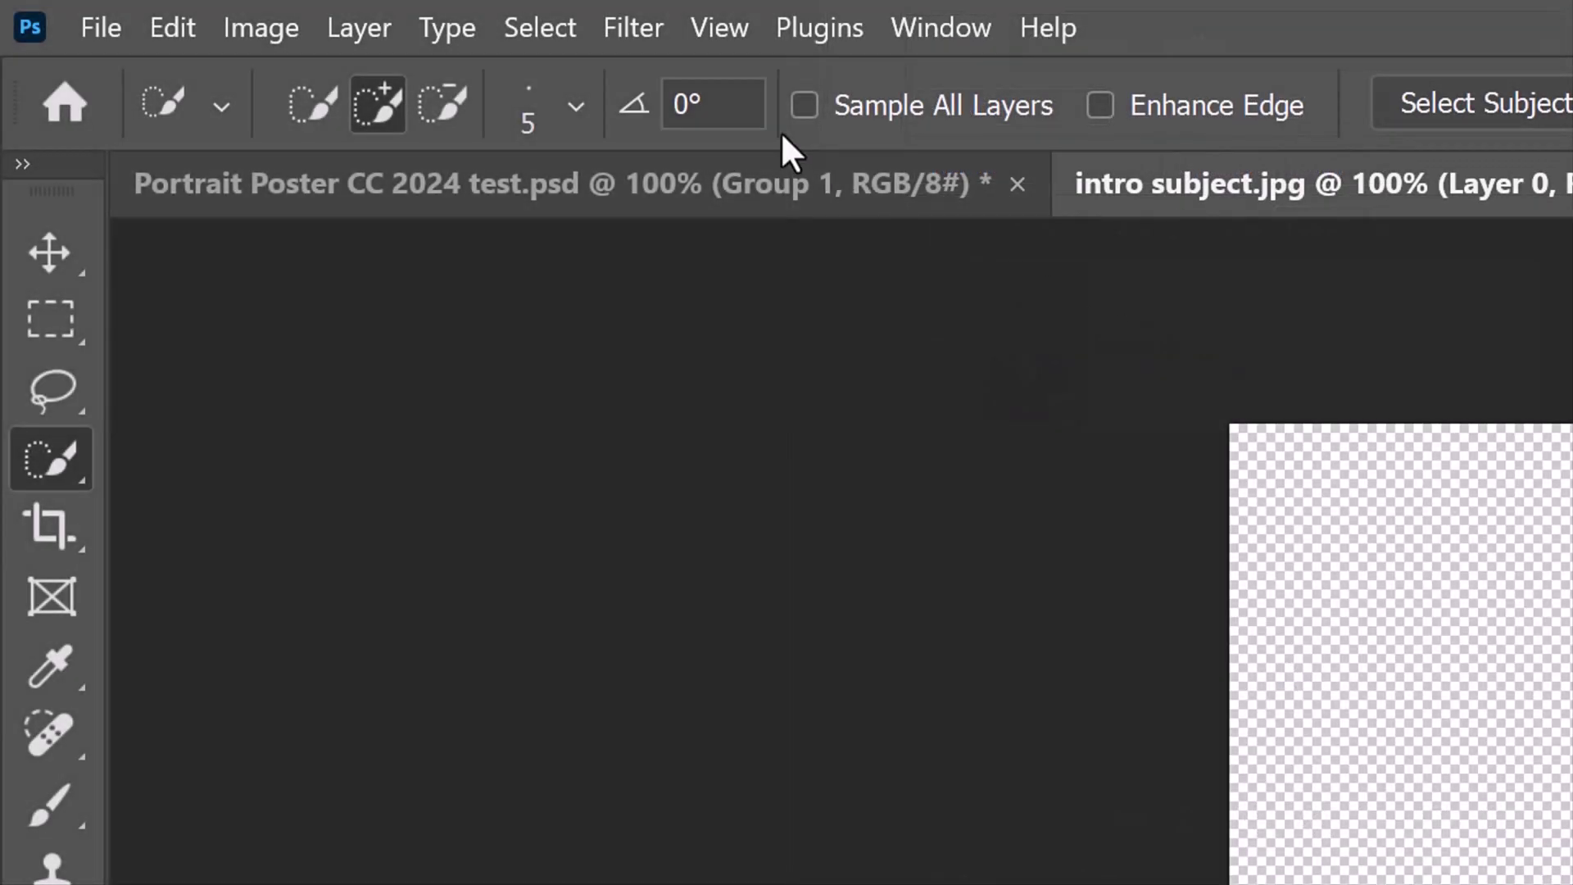
{"action": "left_click", "coordinate": [632, 27]}
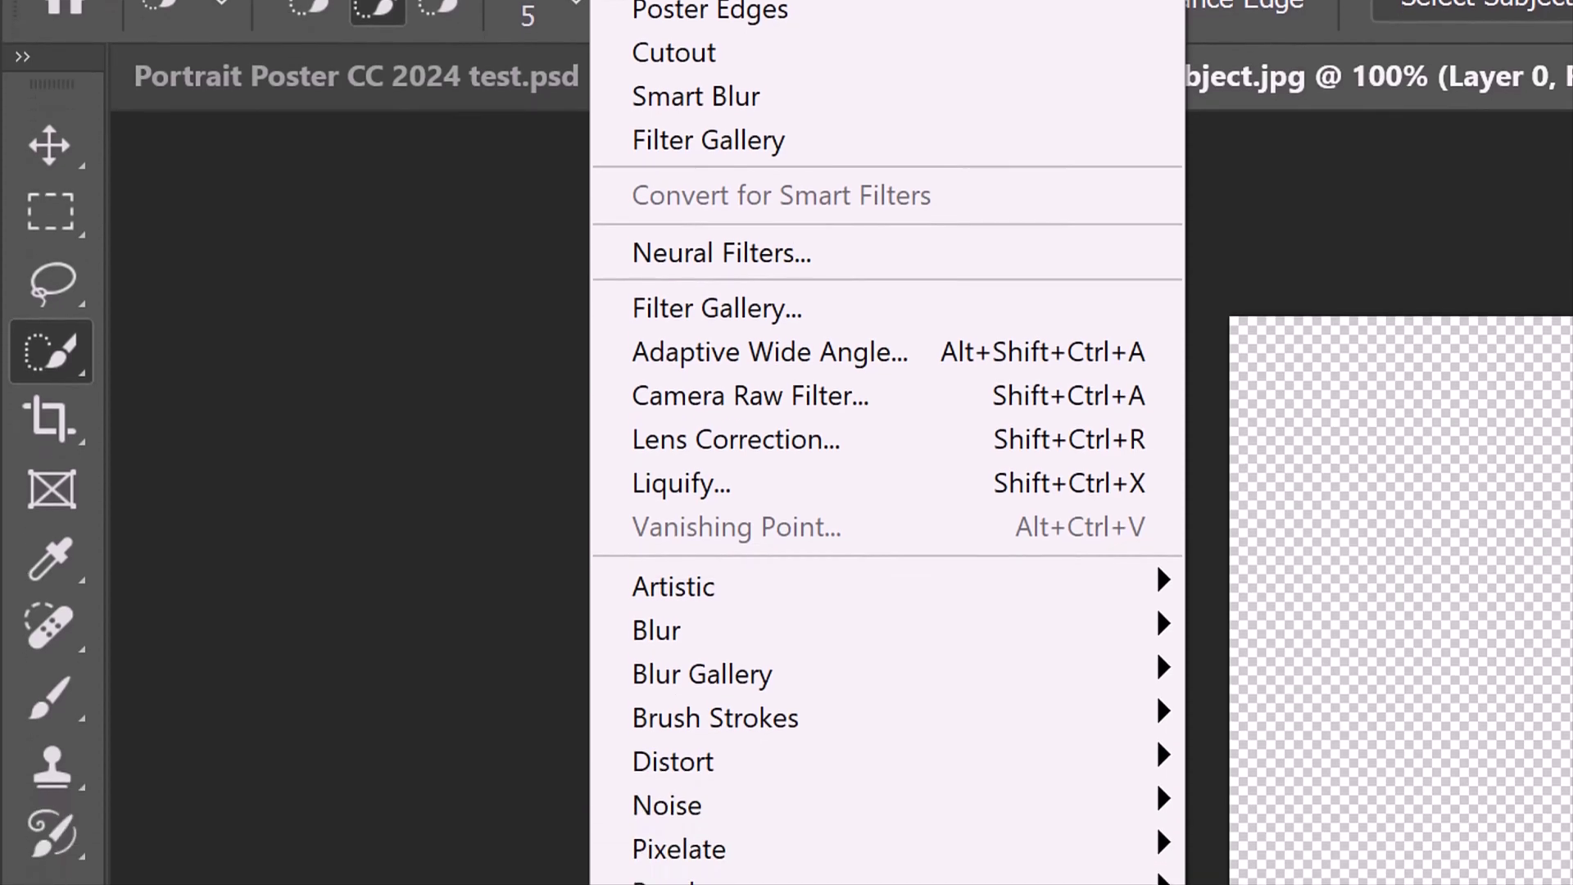
{"action": "mouse_move", "coordinate": [674, 280]}
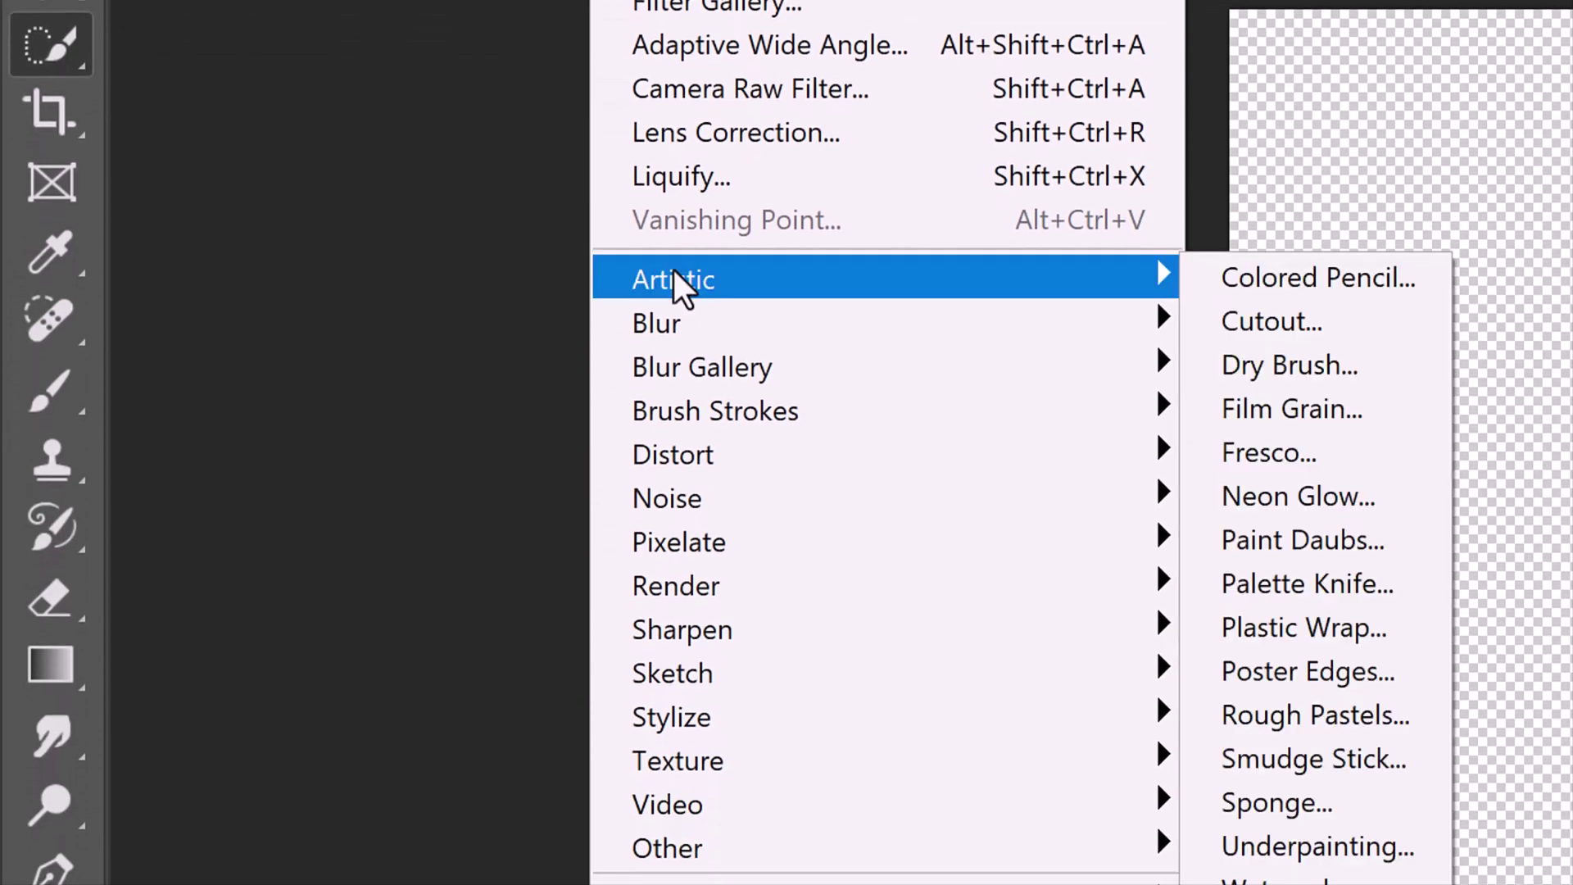
{"action": "left_click", "coordinate": [1303, 671]}
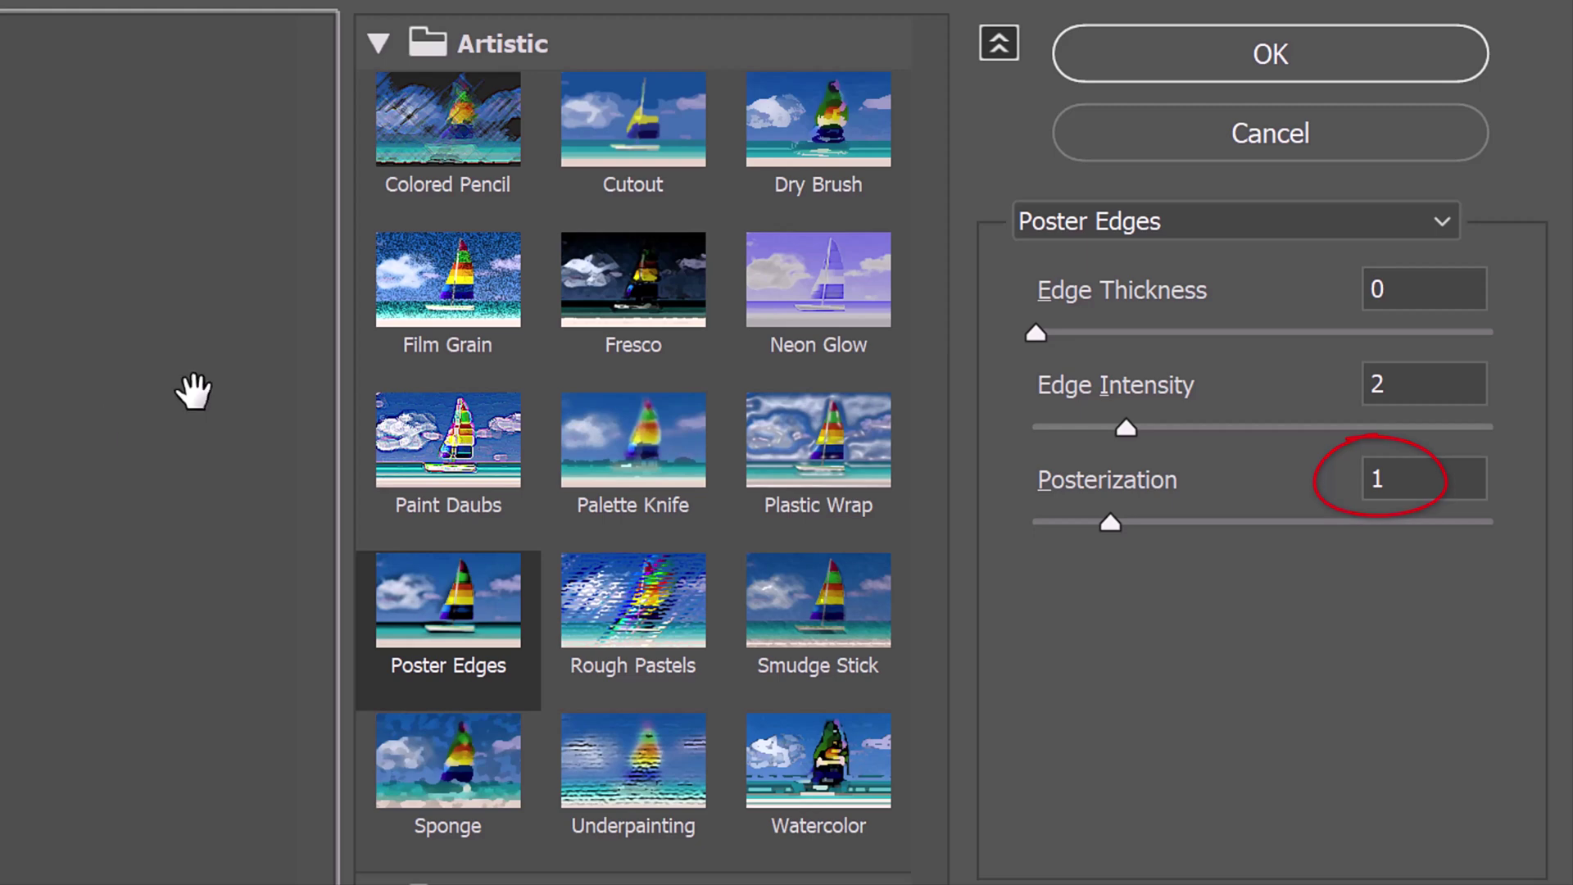
{"action": "left_click", "coordinate": [1210, 54]}
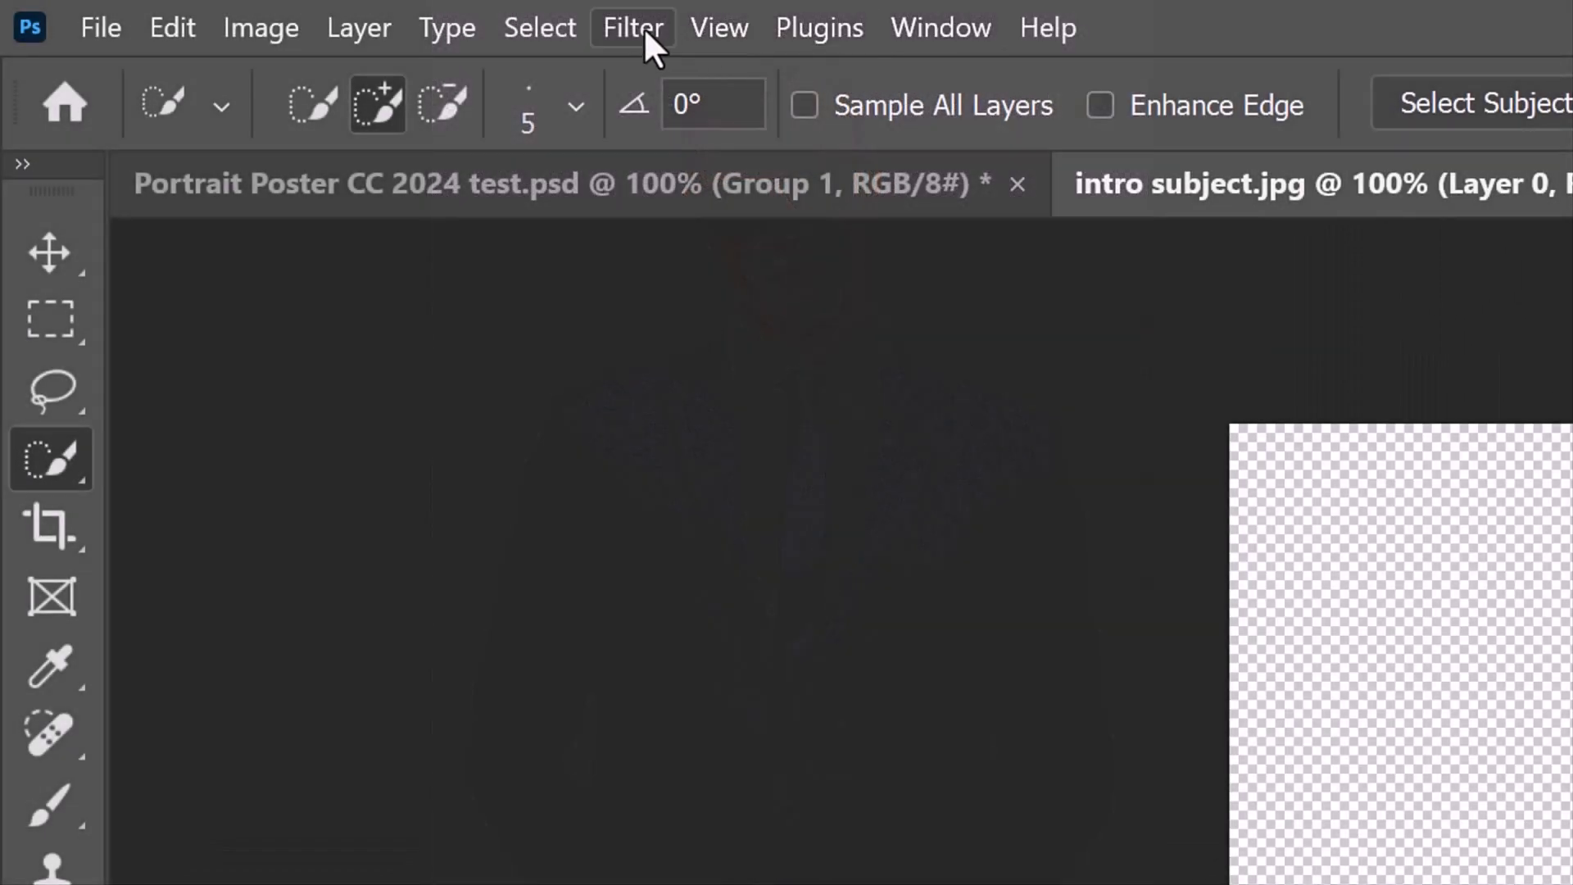
Step: Stack a Cutout filter (8 levels, edge simplicity 5, fidelity 2) over Poster Edges
{"action": "left_click", "coordinate": [644, 26]}
{"action": "mouse_move", "coordinate": [673, 597]}
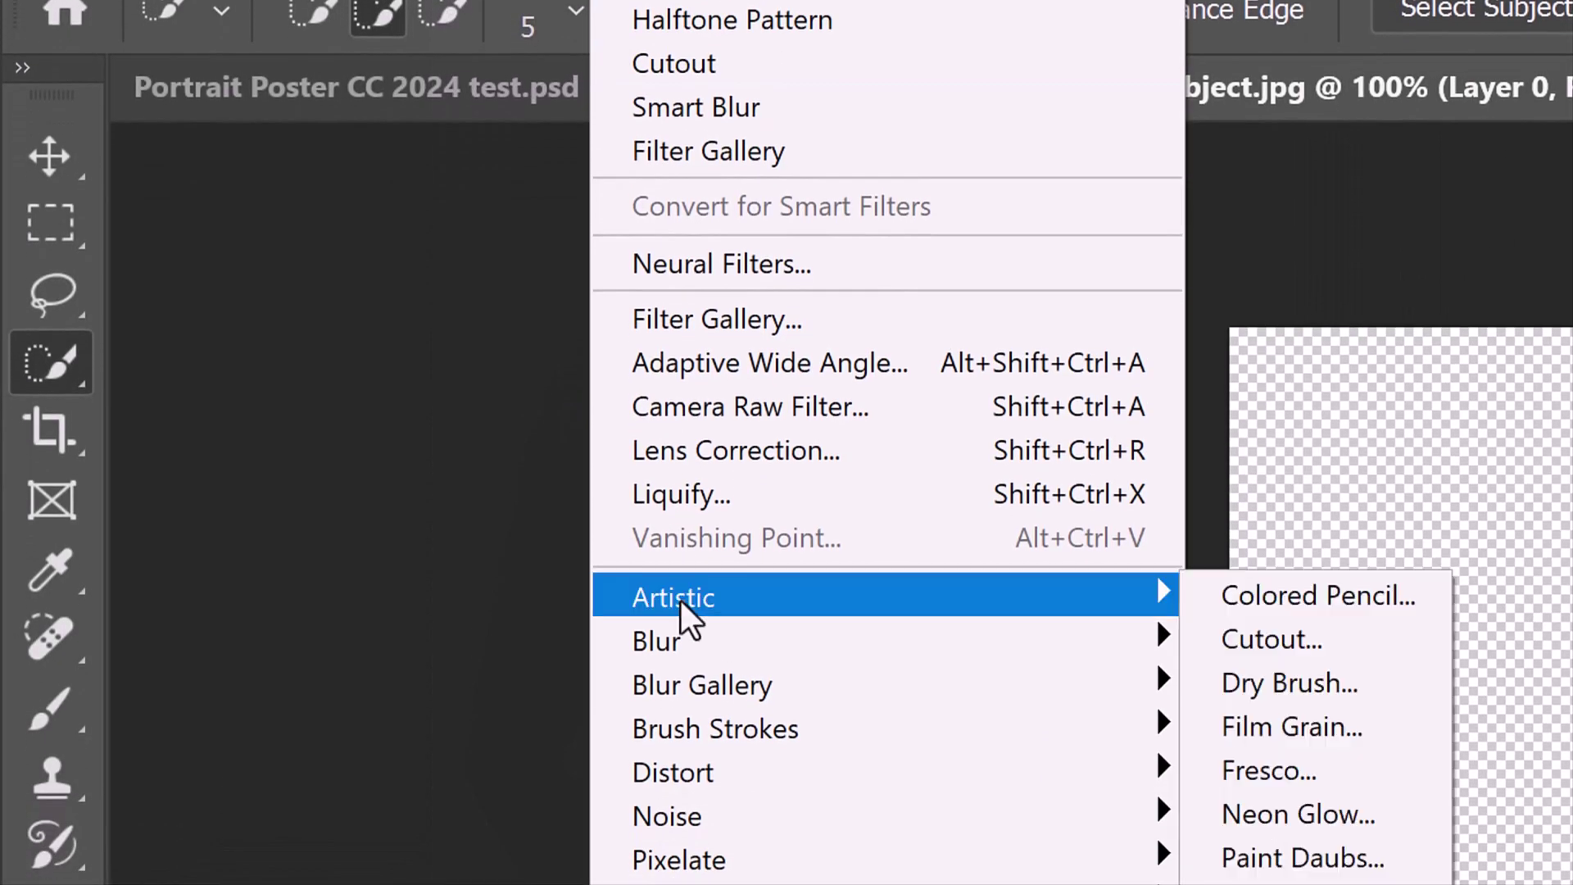
{"action": "left_click", "coordinate": [1272, 638]}
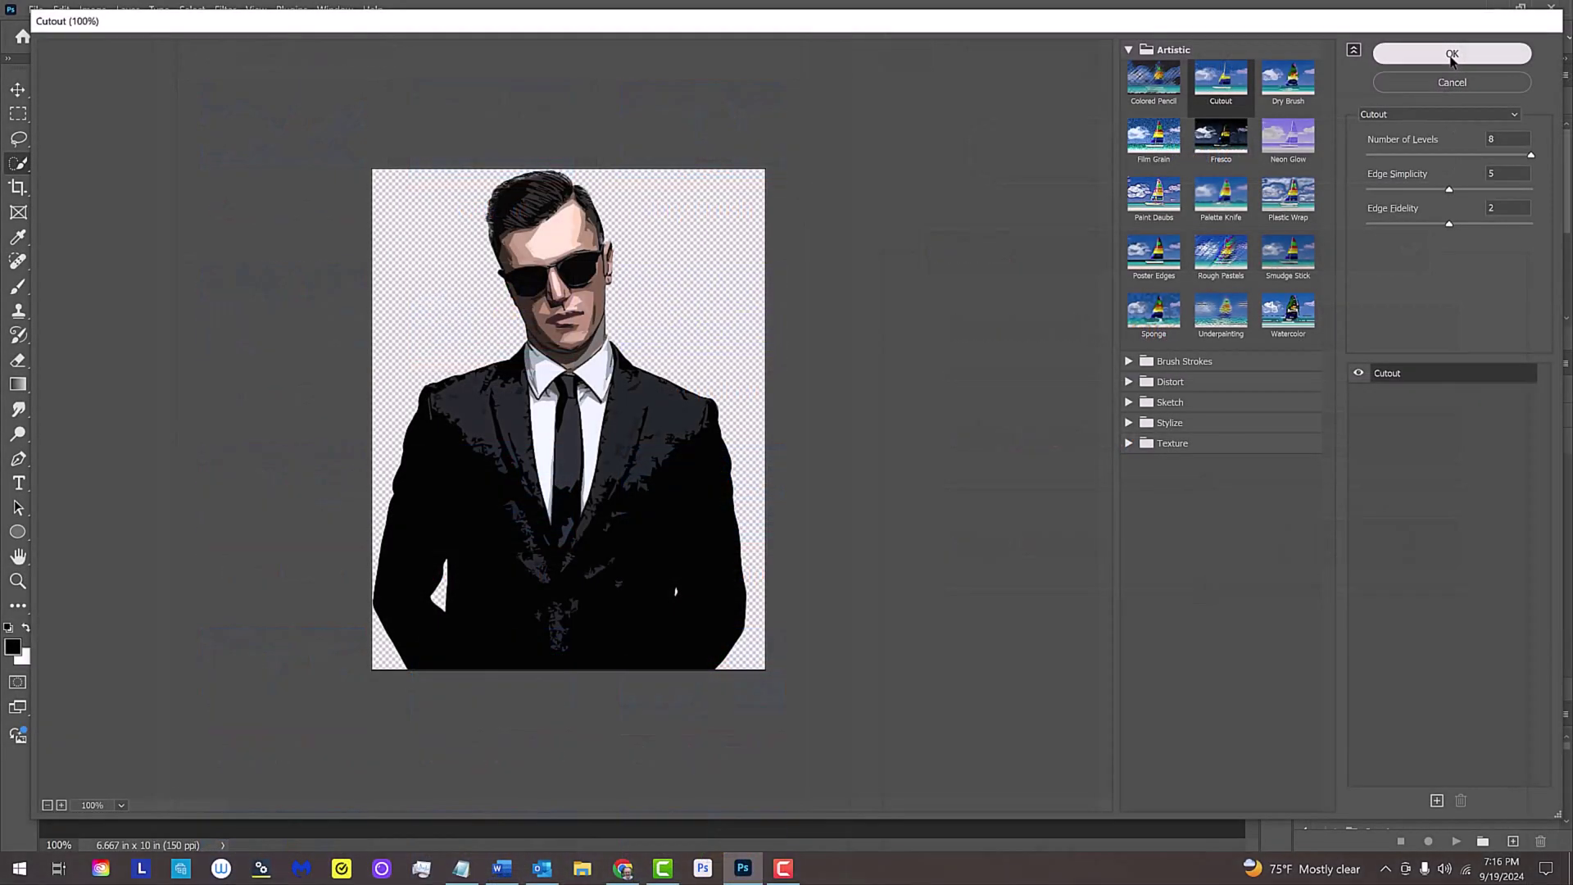
{"action": "left_click", "coordinate": [1215, 64]}
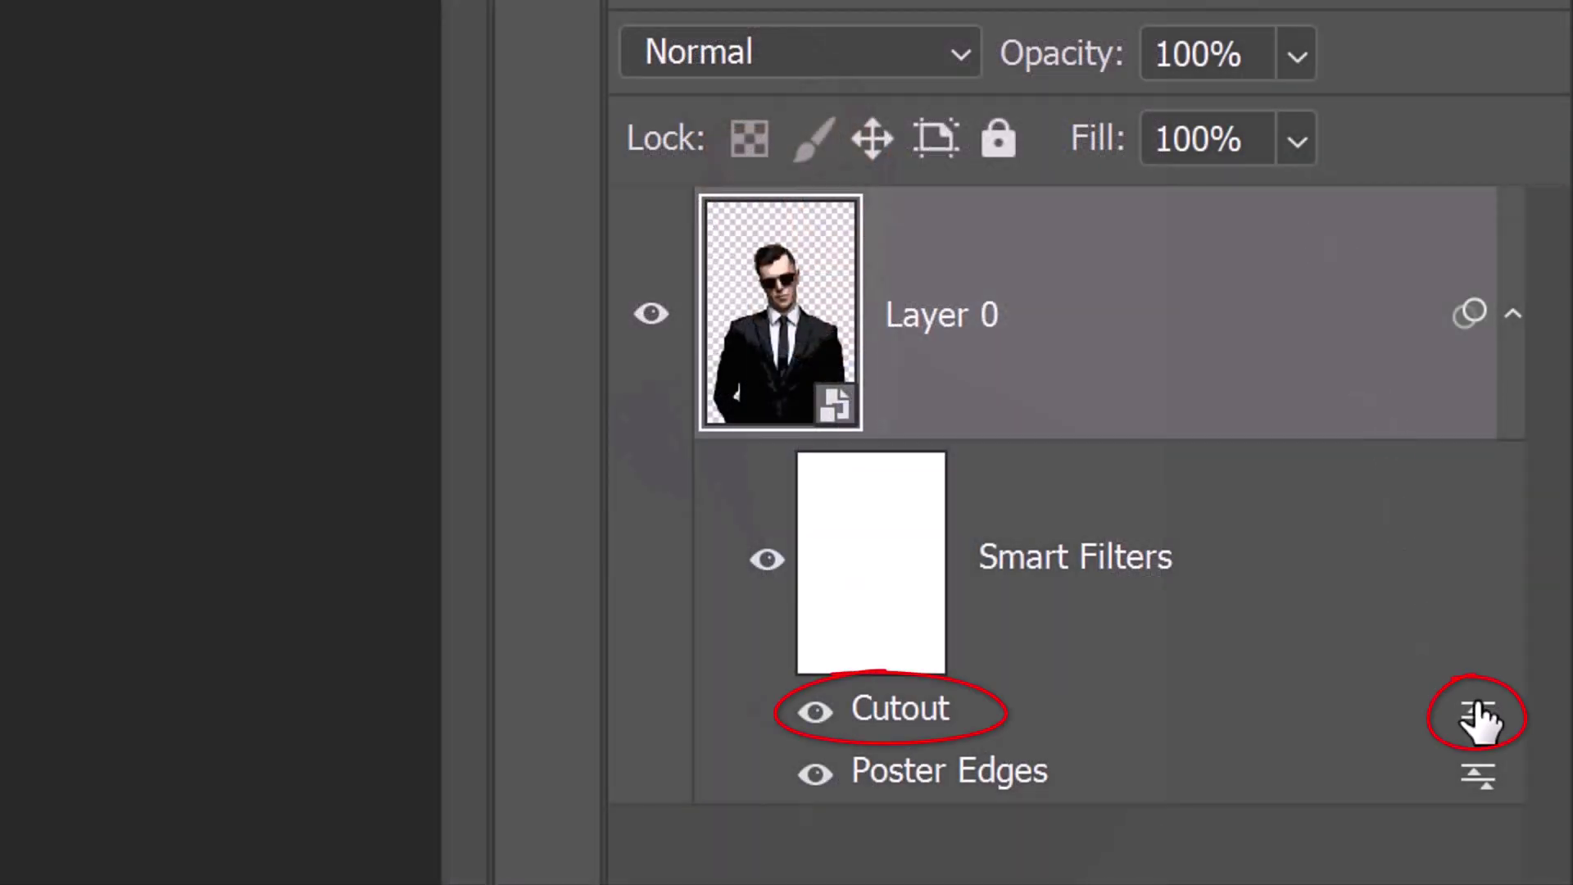
Step: Blend the Cutout smart filter in Lighten mode
{"action": "double_click", "coordinate": [1479, 717]}
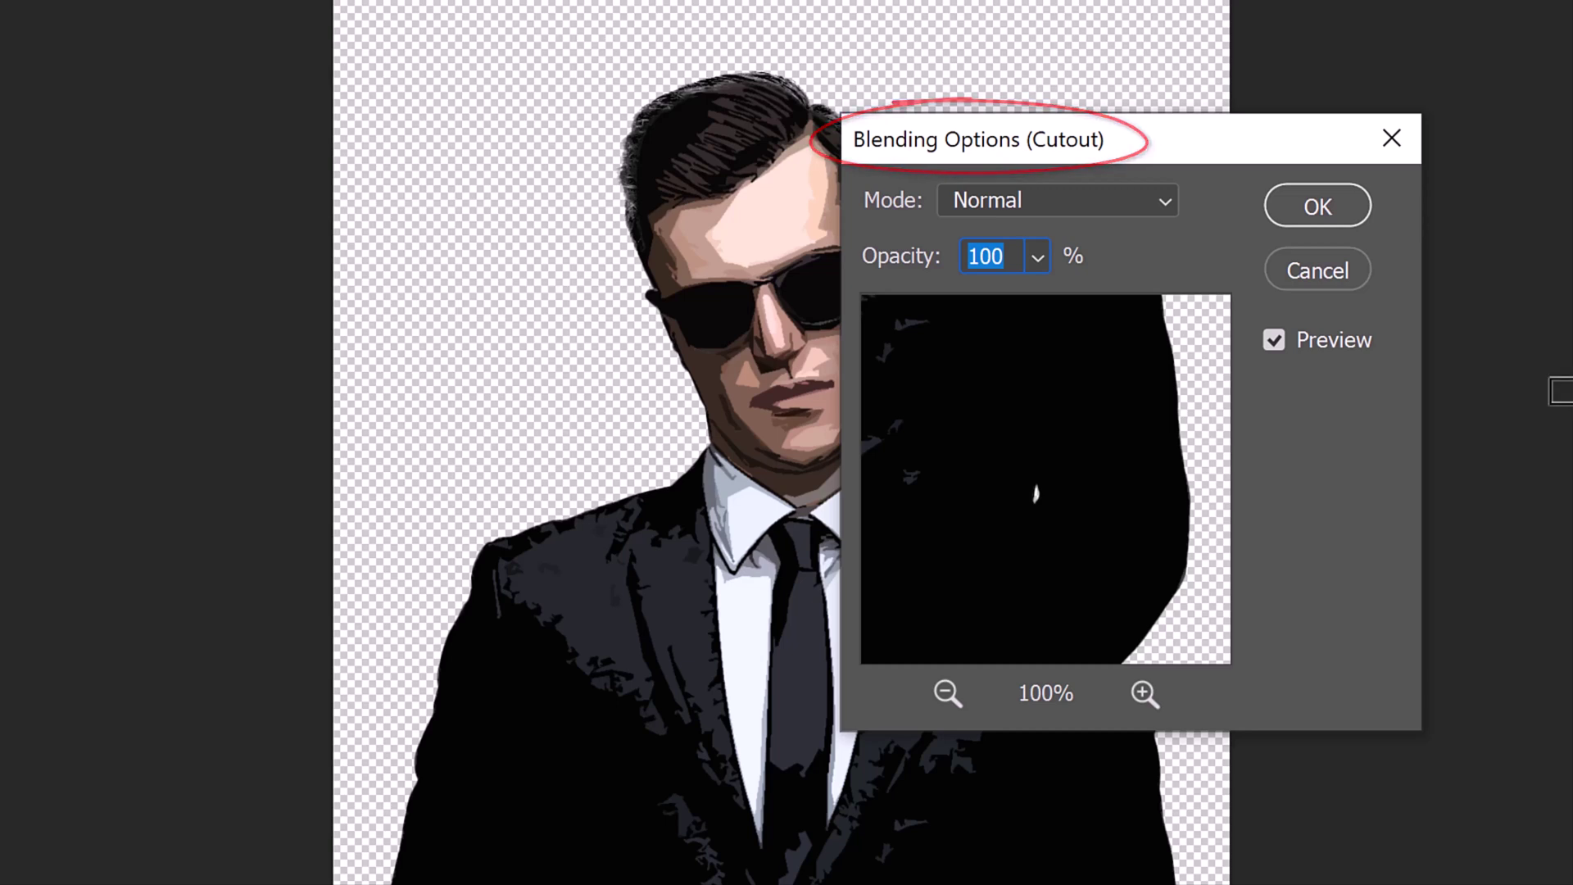
{"action": "left_click", "coordinate": [1164, 201]}
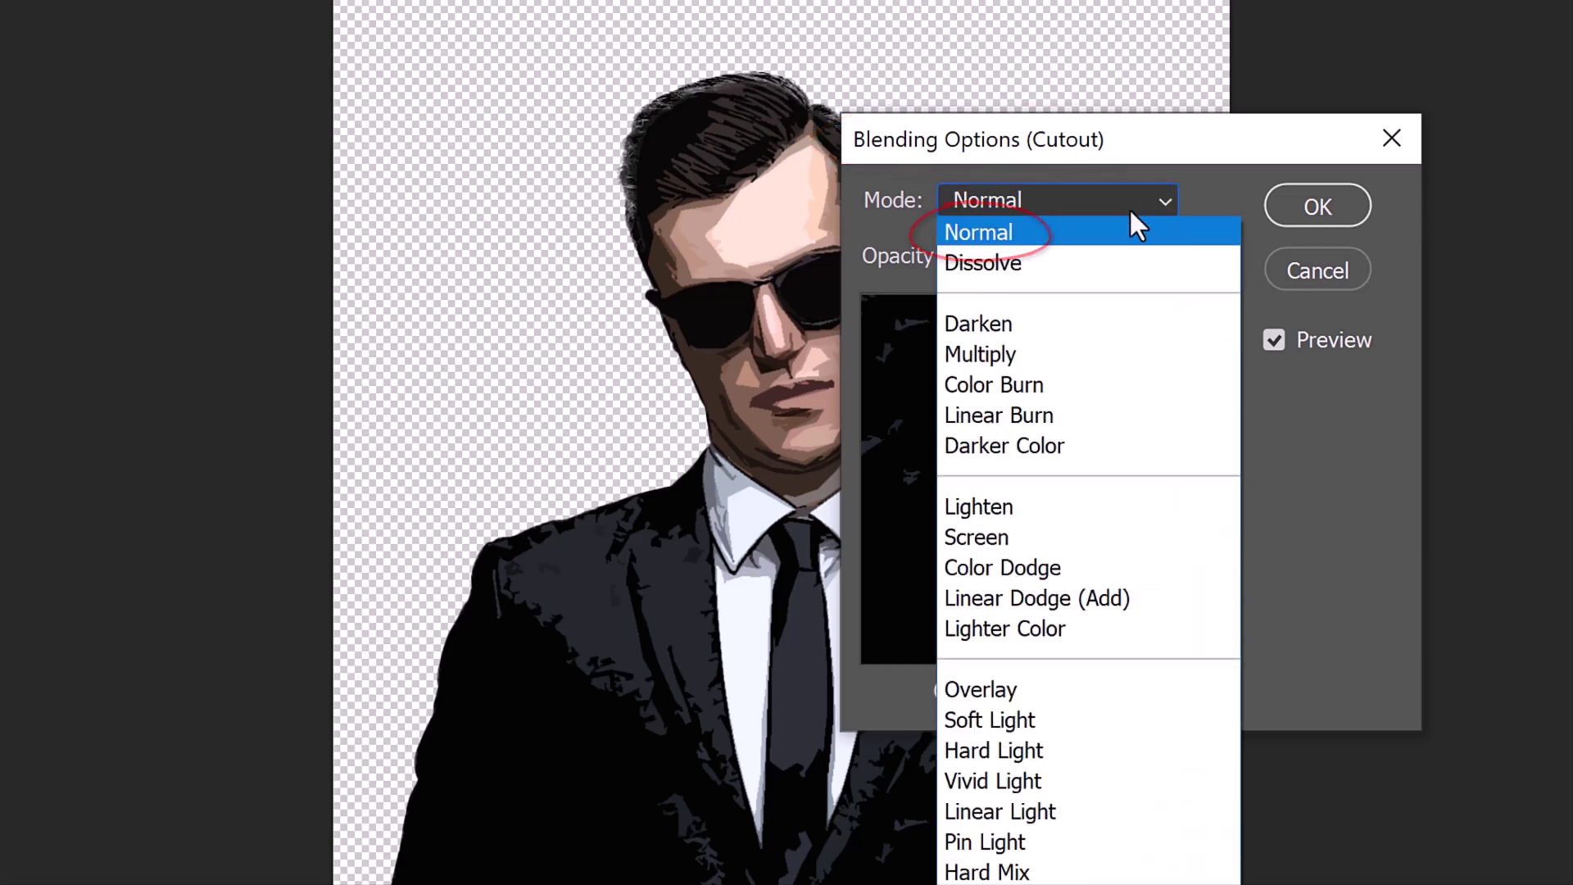
{"action": "left_click", "coordinate": [984, 523]}
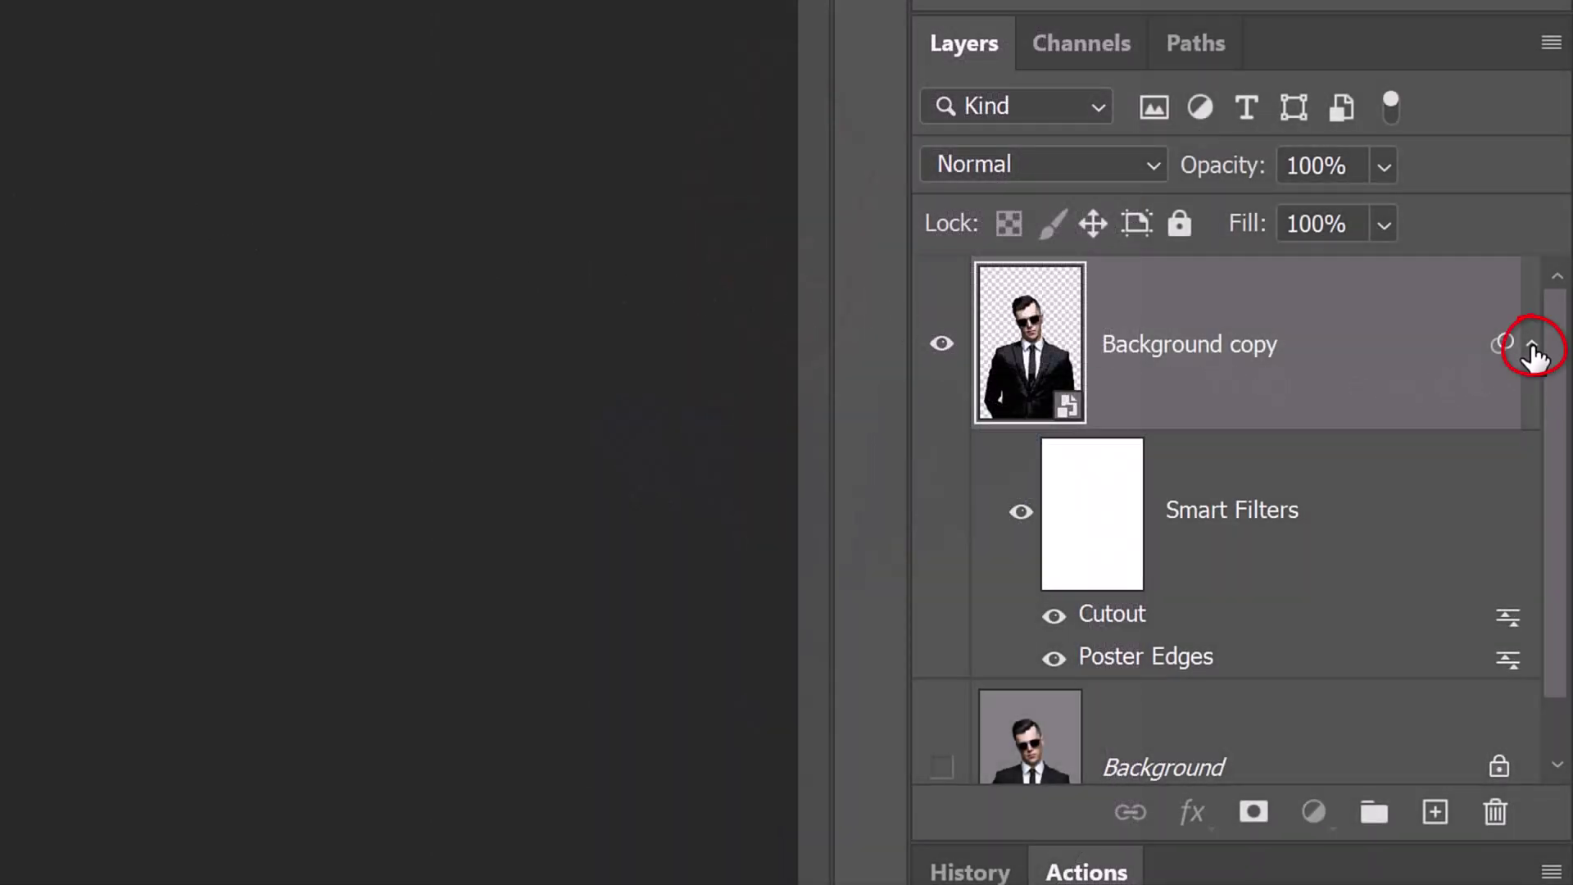
Step: Add Layer 1 beneath the subject and fill it with solid black as the backdrop
{"action": "left_click", "coordinate": [1533, 348]}
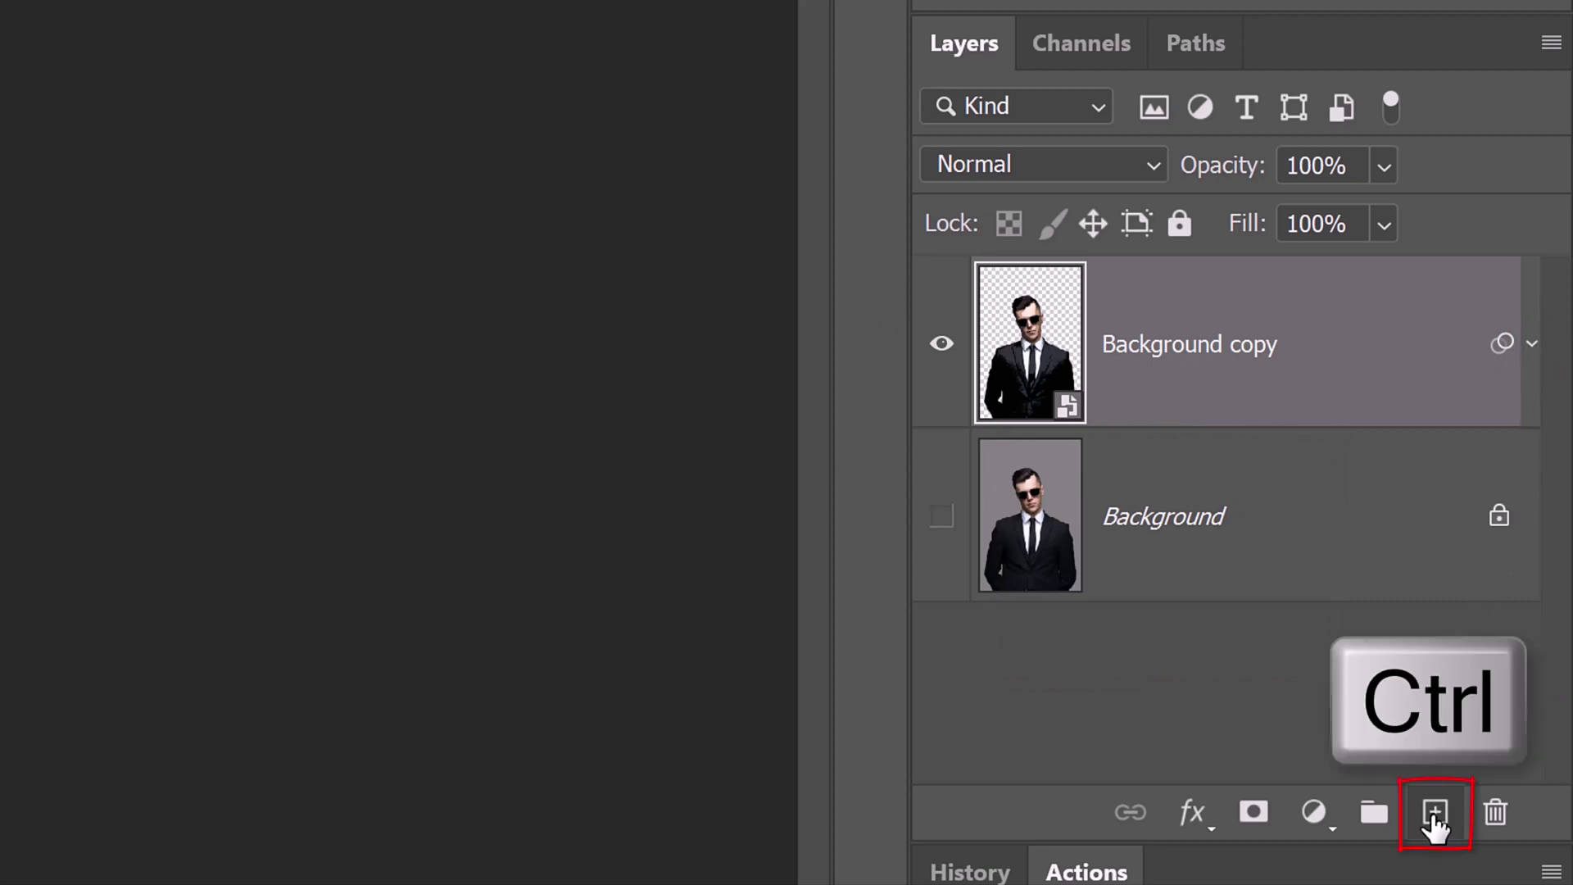
{"action": "left_click", "coordinate": [1436, 813], "text": "ctrl"}
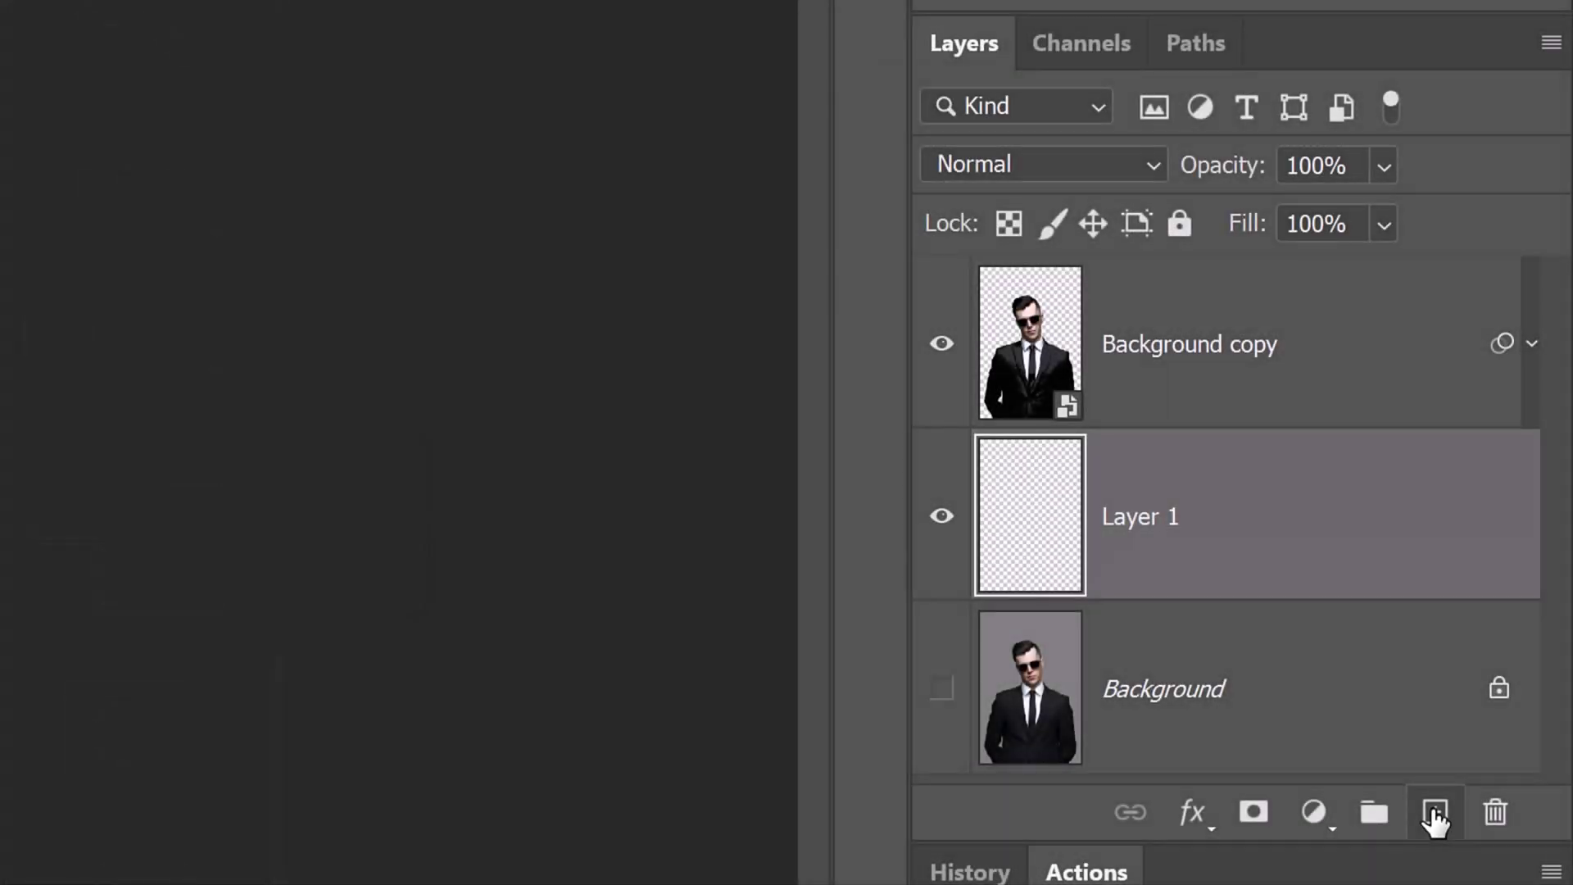
{"action": "key", "text": "alt+Delete"}
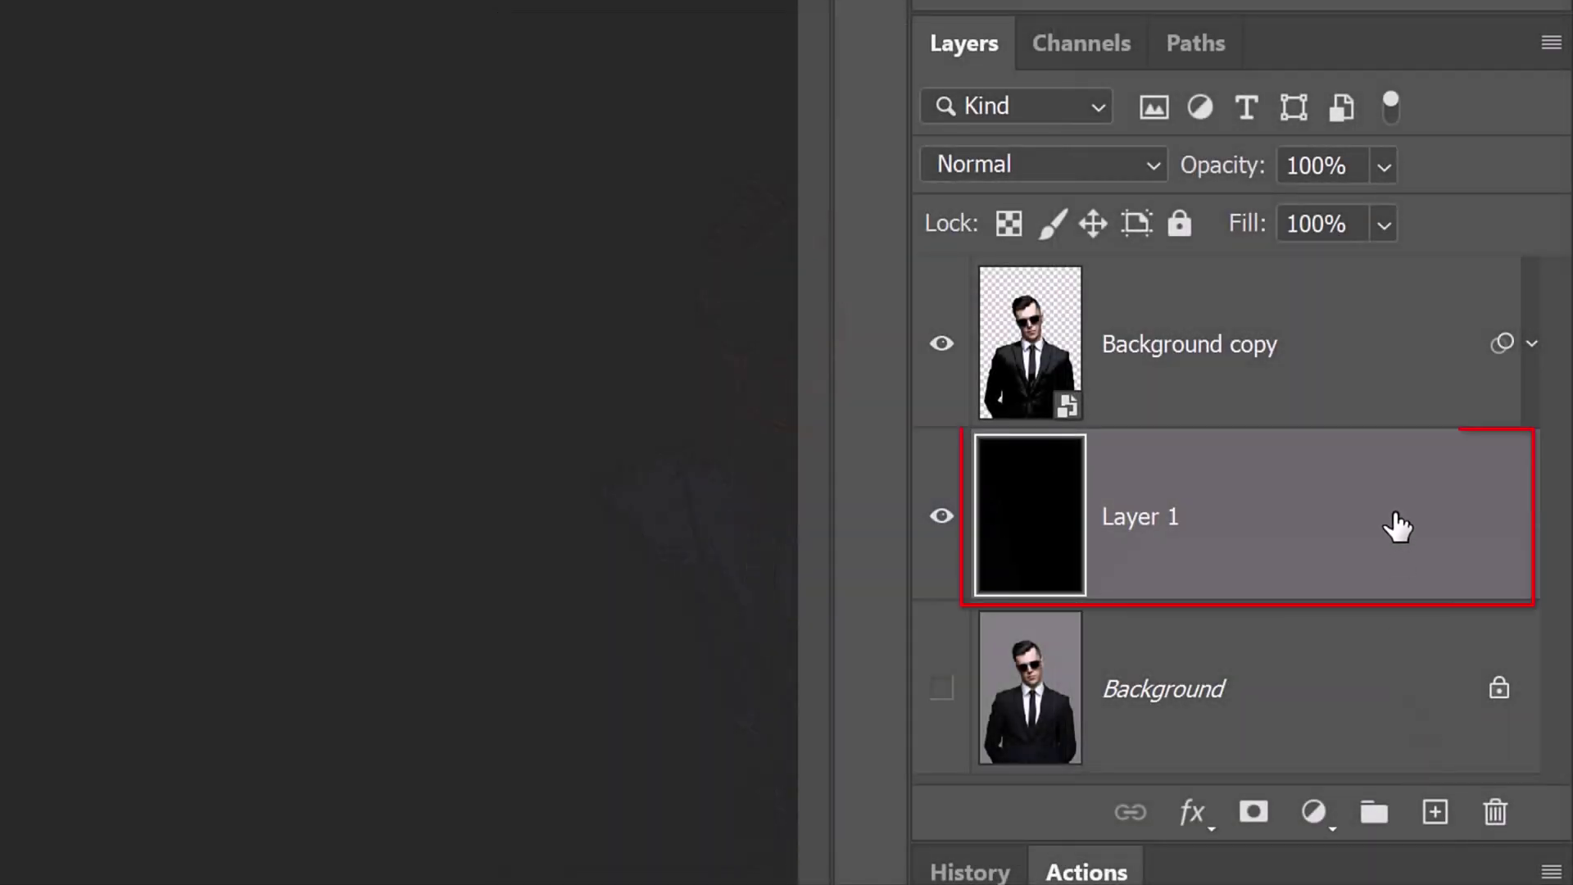
Step: Give Layer 1 a Stroke and a white Inner Glow (choke 100%, size 21 px) as the poster border
{"action": "double_click", "coordinate": [1399, 526]}
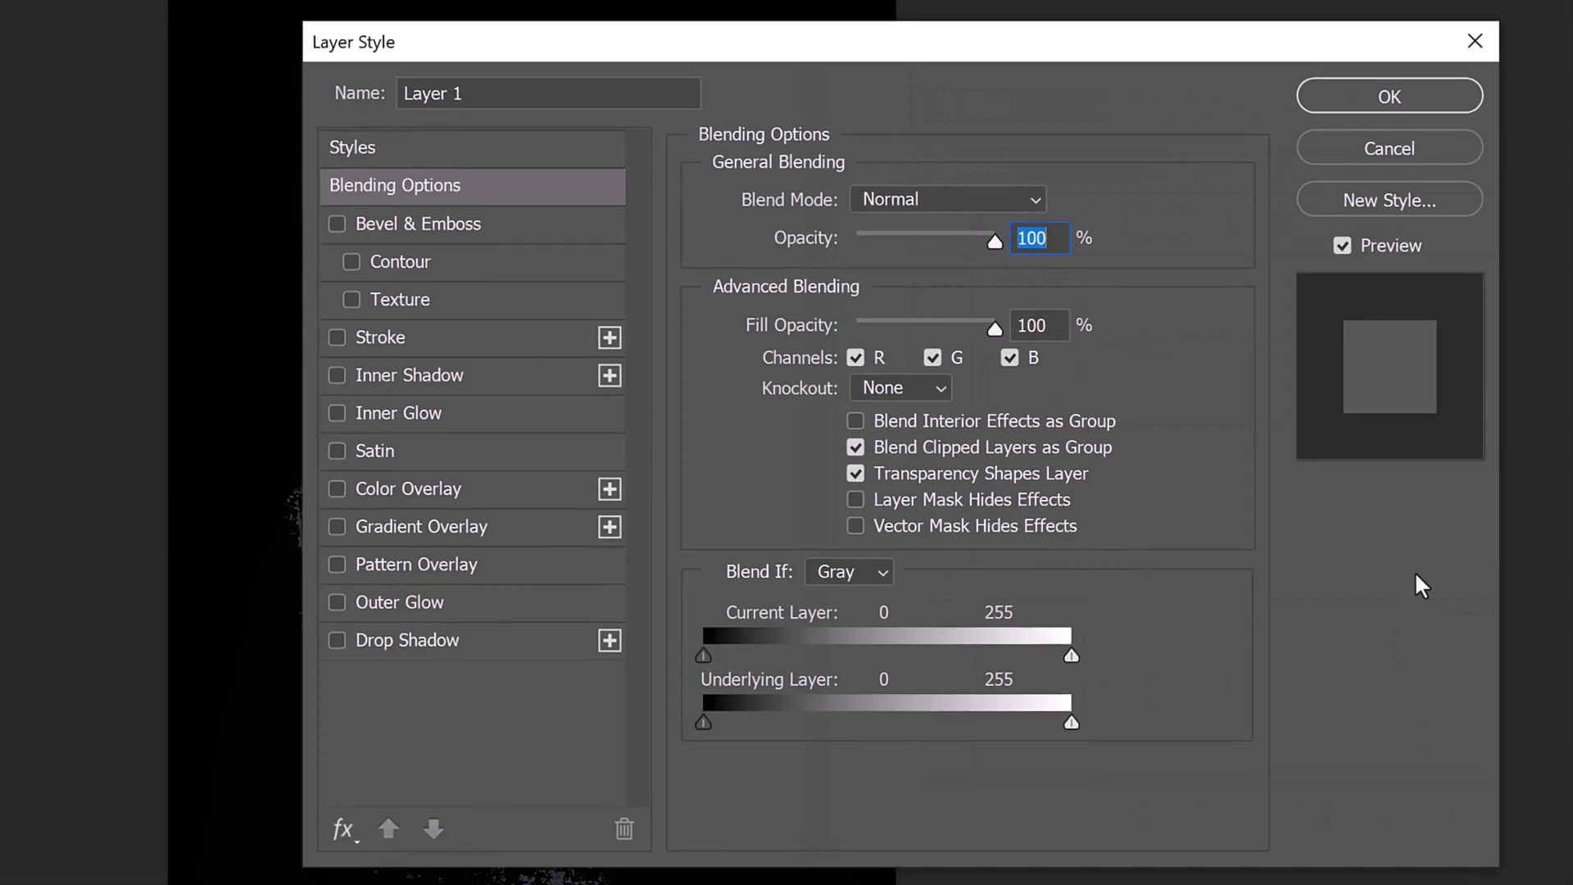
{"action": "left_click", "coordinate": [379, 336]}
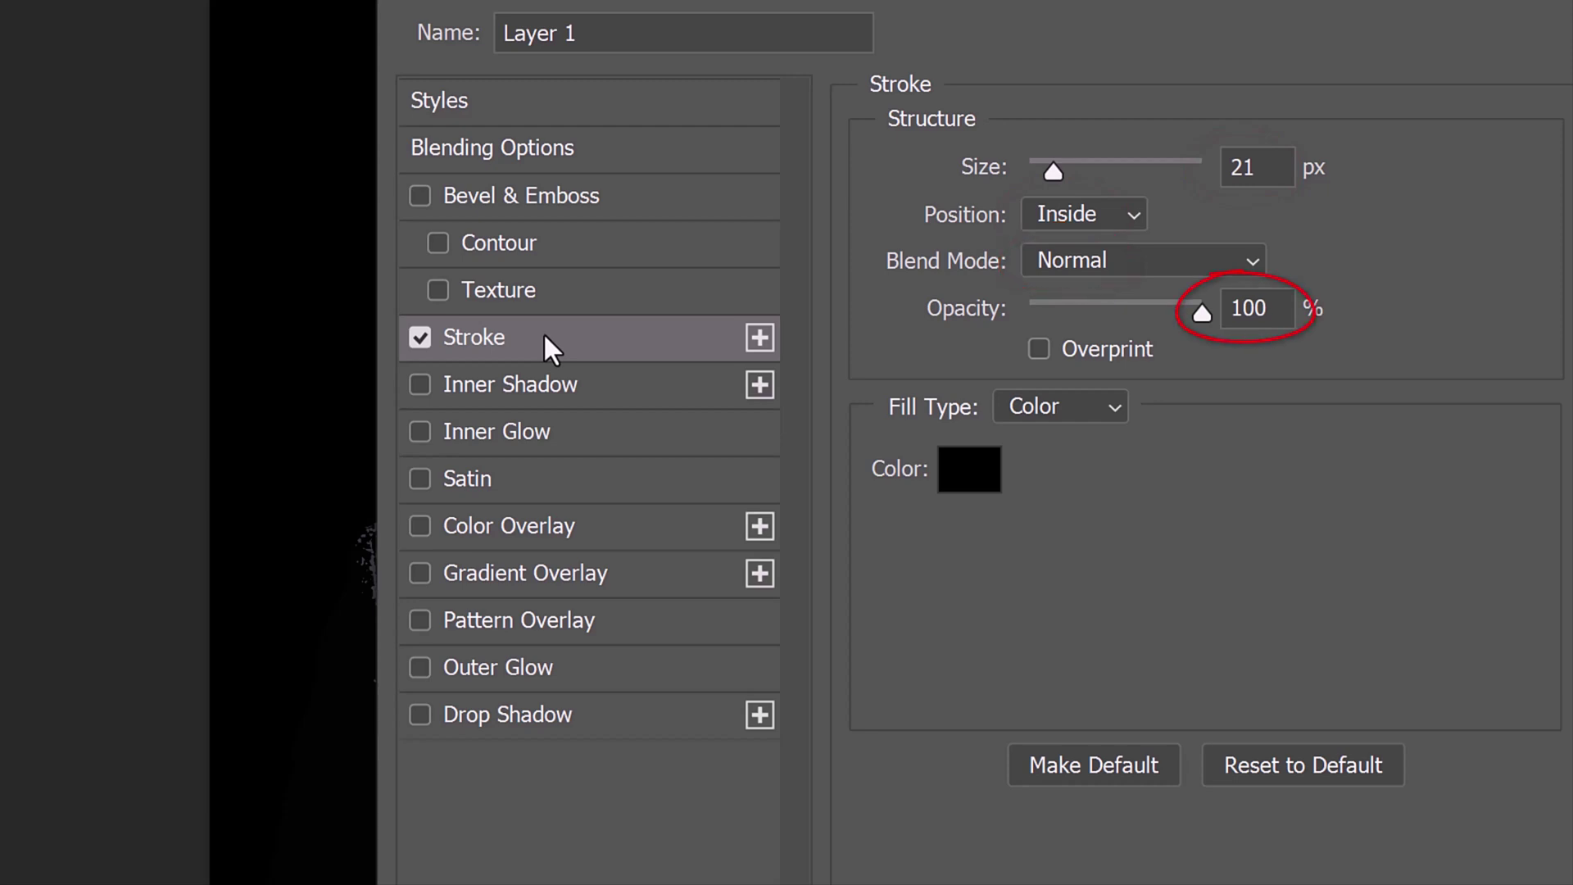
{"action": "left_click", "coordinate": [523, 426]}
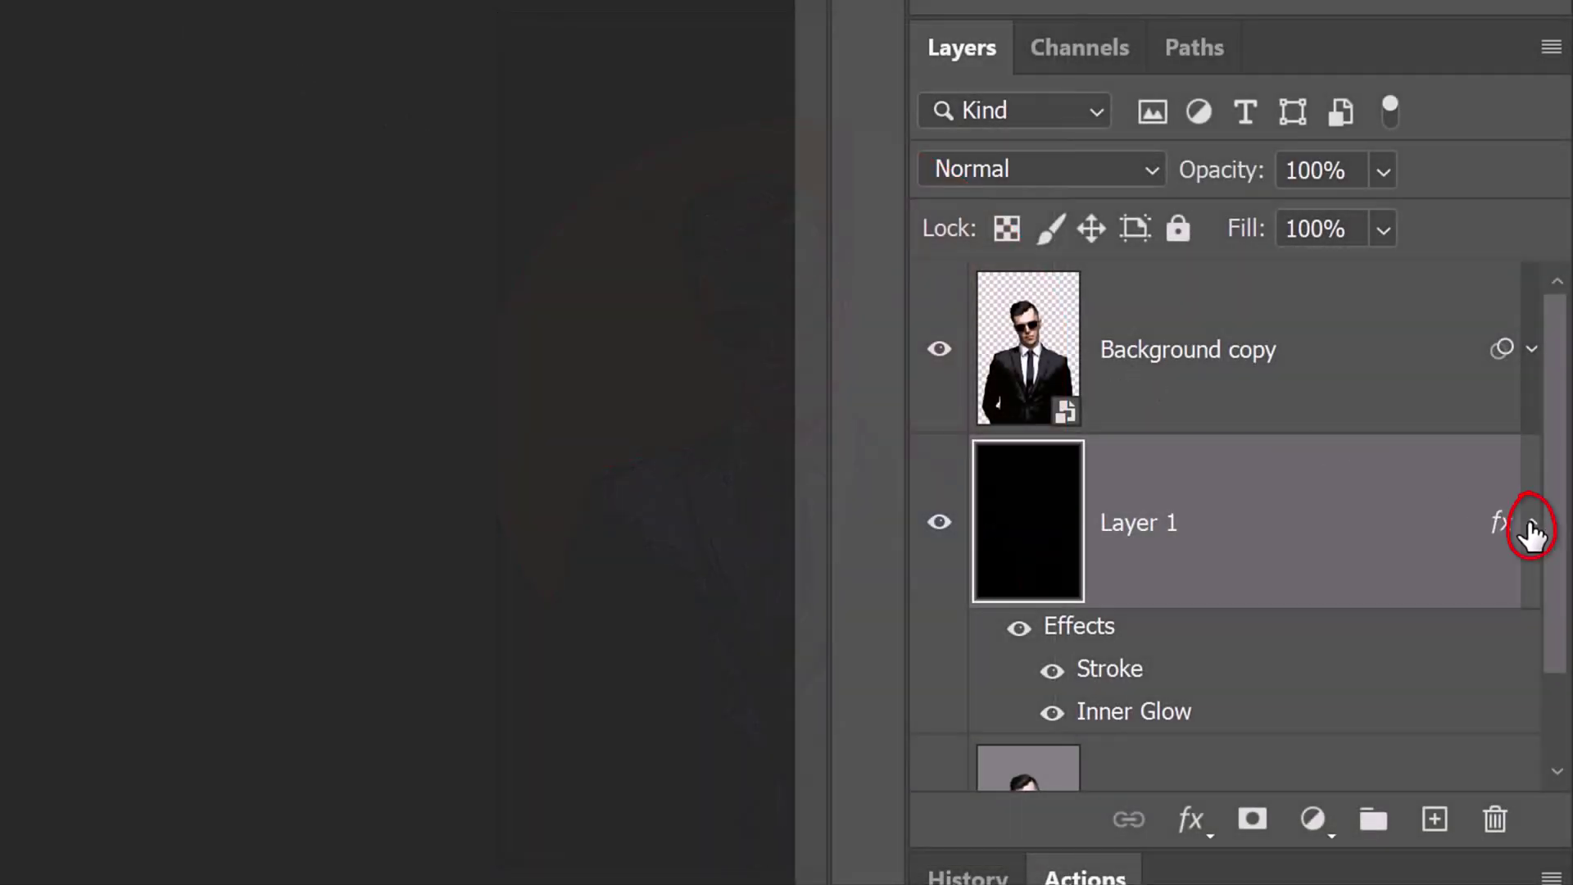
Step: Set up the Ellipse tool in Shape mode with a red fill on a new layer above Layer 1
{"action": "left_click", "coordinate": [1533, 526]}
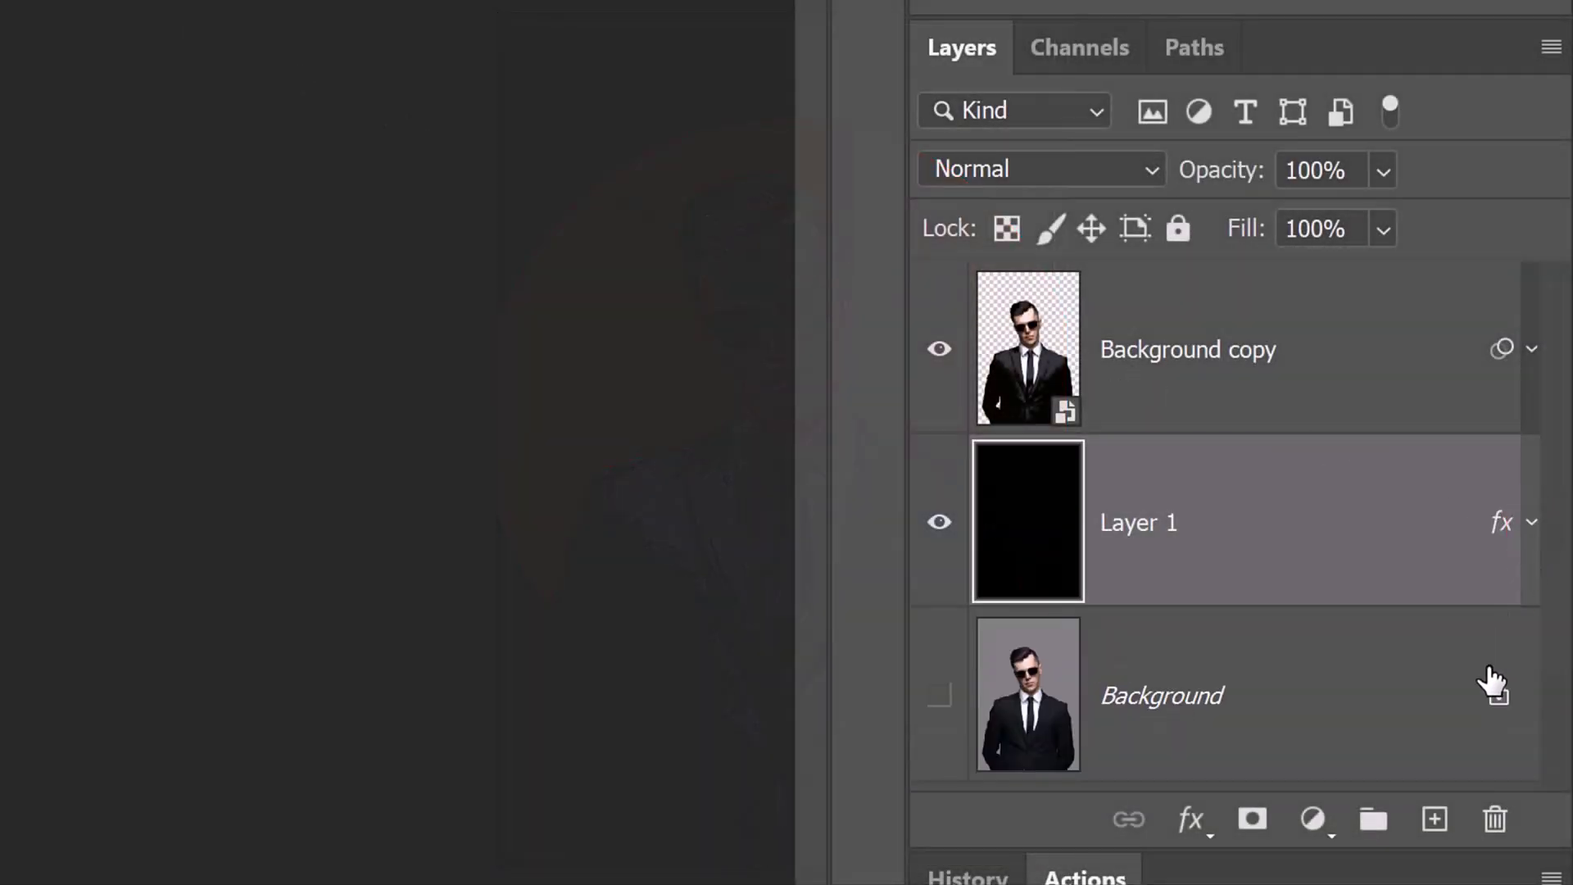
{"action": "left_click", "coordinate": [1436, 822]}
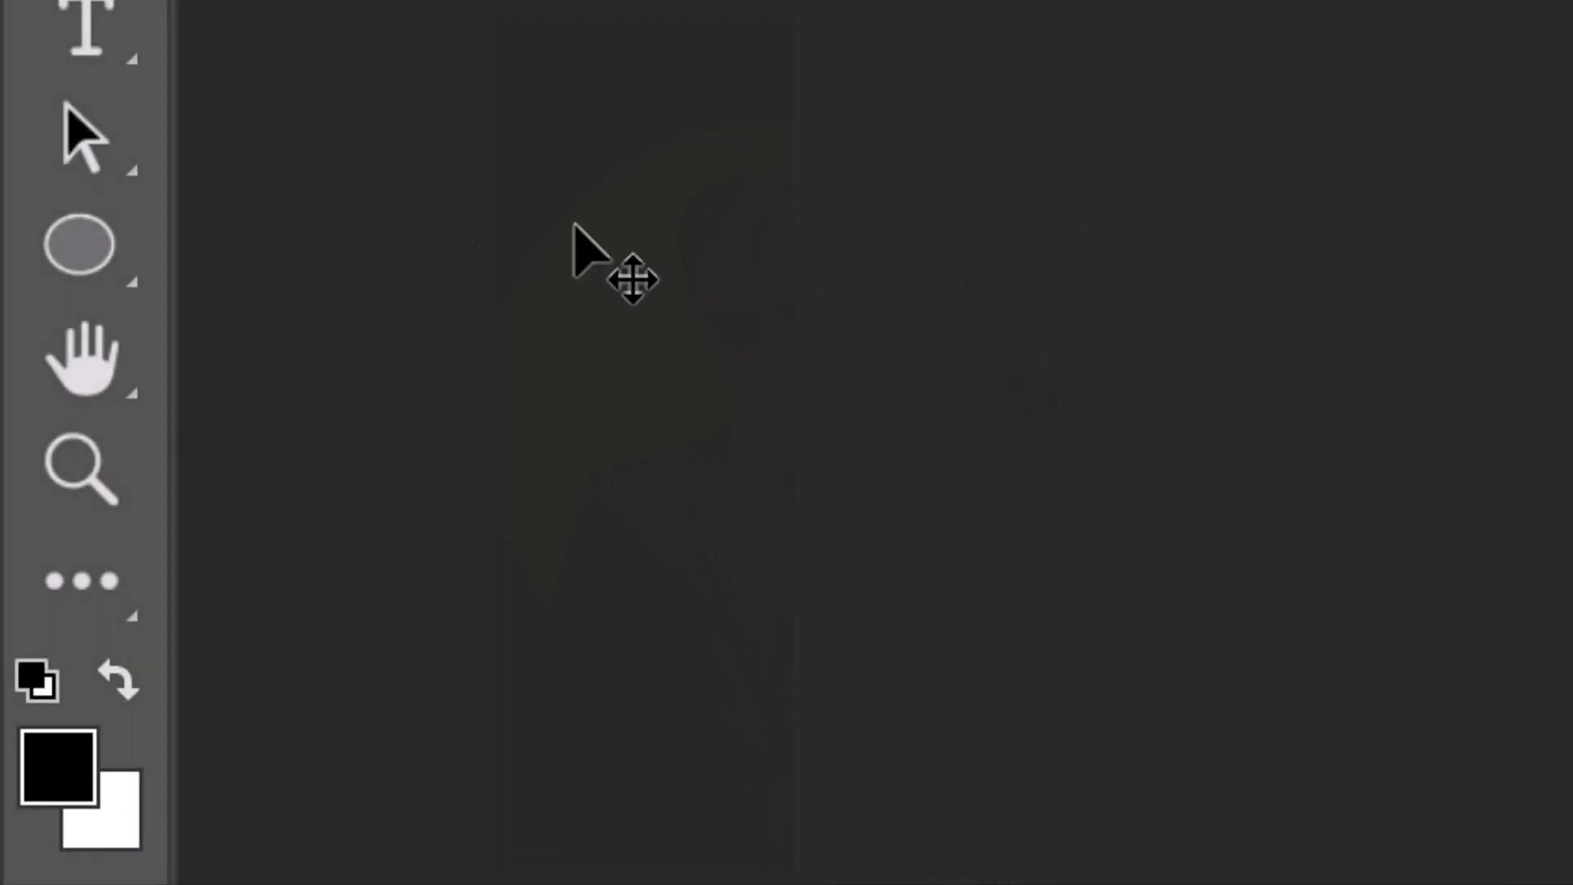
{"action": "right_click", "coordinate": [78, 246]}
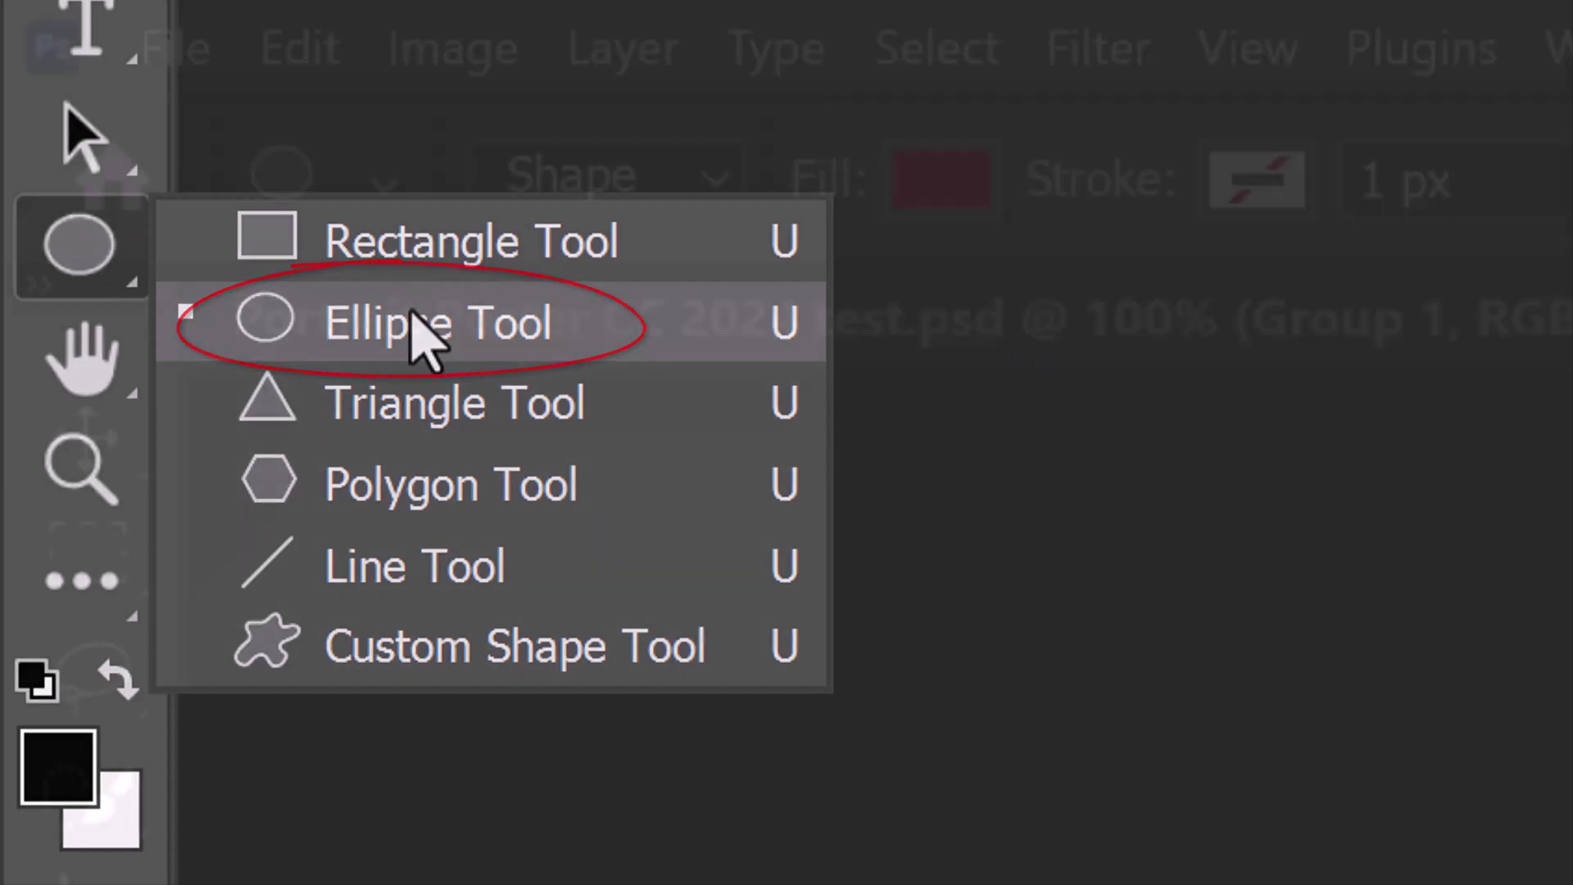
{"action": "left_click", "coordinate": [428, 335]}
{"action": "left_click", "coordinate": [716, 178]}
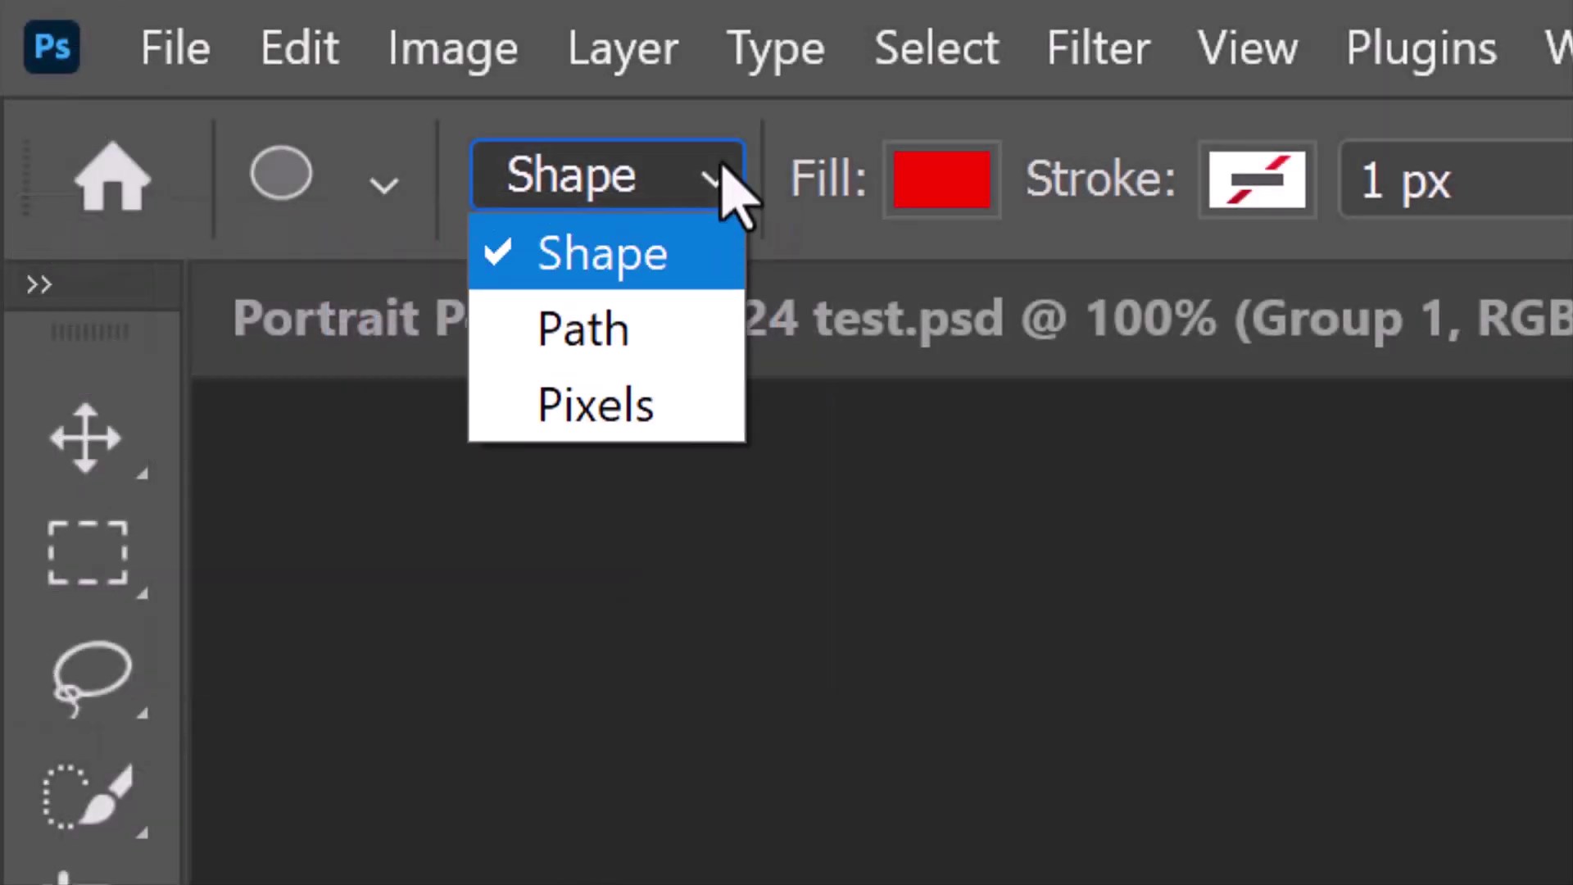
{"action": "left_click", "coordinate": [602, 253]}
{"action": "left_click", "coordinate": [941, 182]}
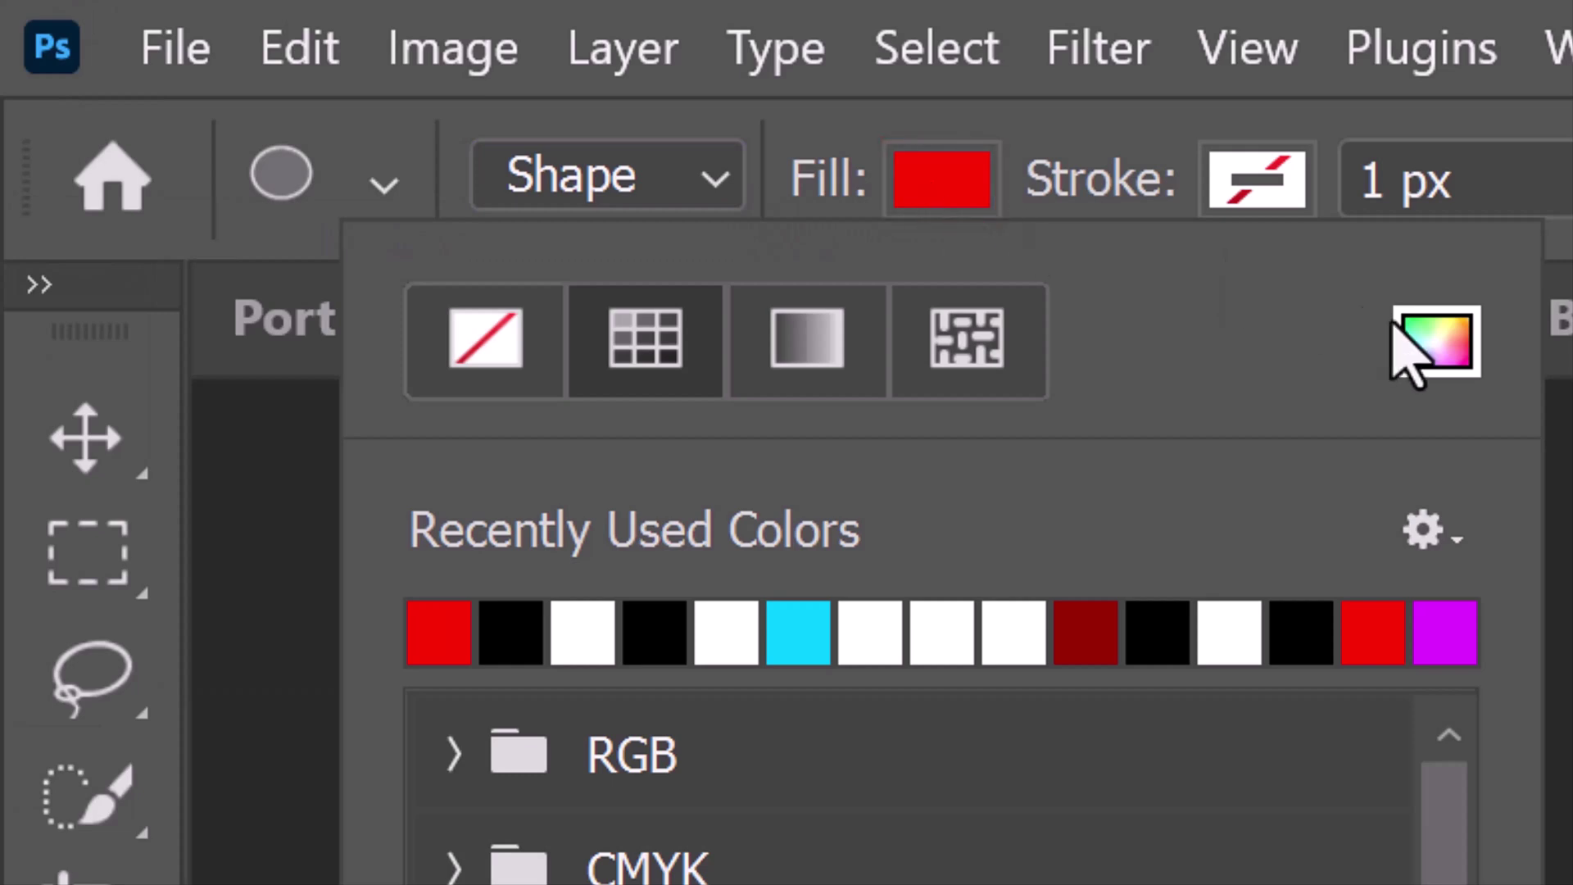
{"action": "left_click", "coordinate": [1435, 341]}
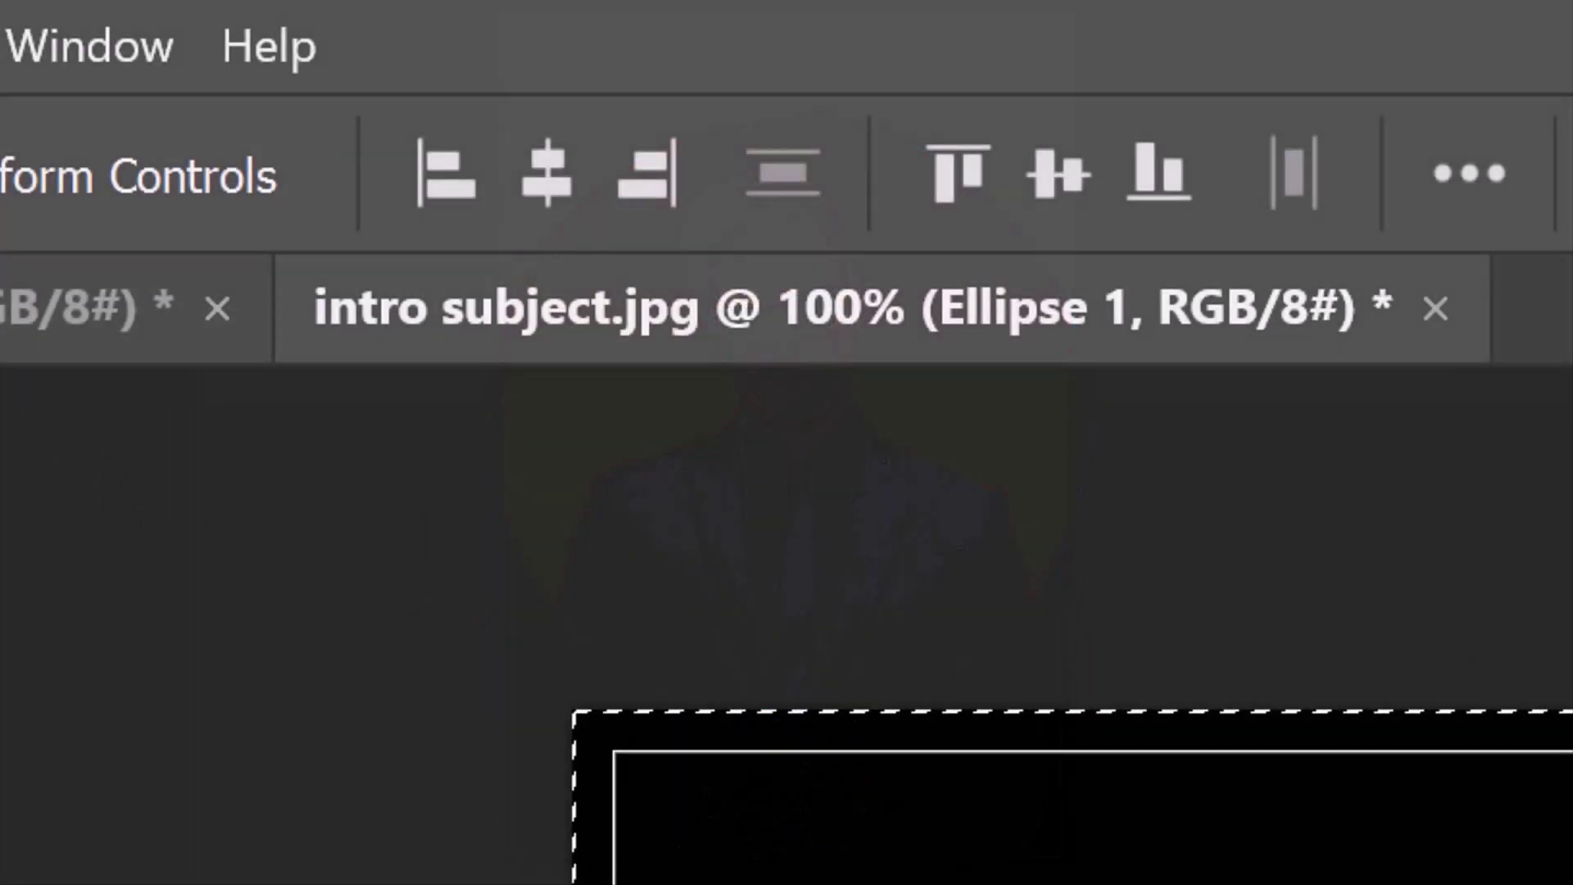
Step: Centre the red circle horizontally on the poster and deselect
{"action": "left_click", "coordinate": [548, 174]}
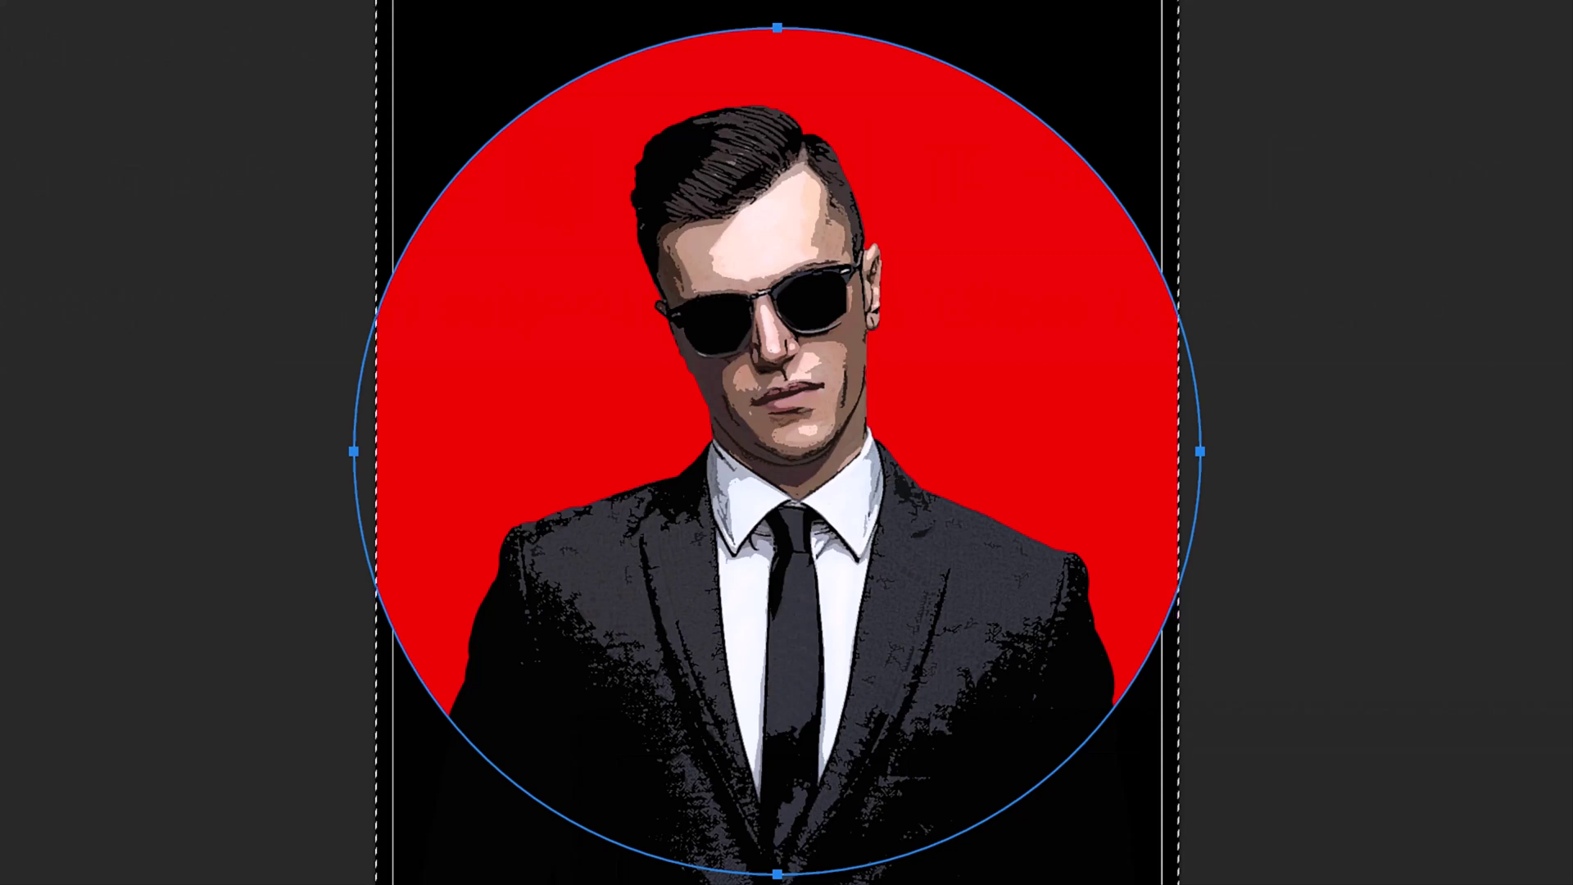
{"action": "key", "text": "ctrl+d"}
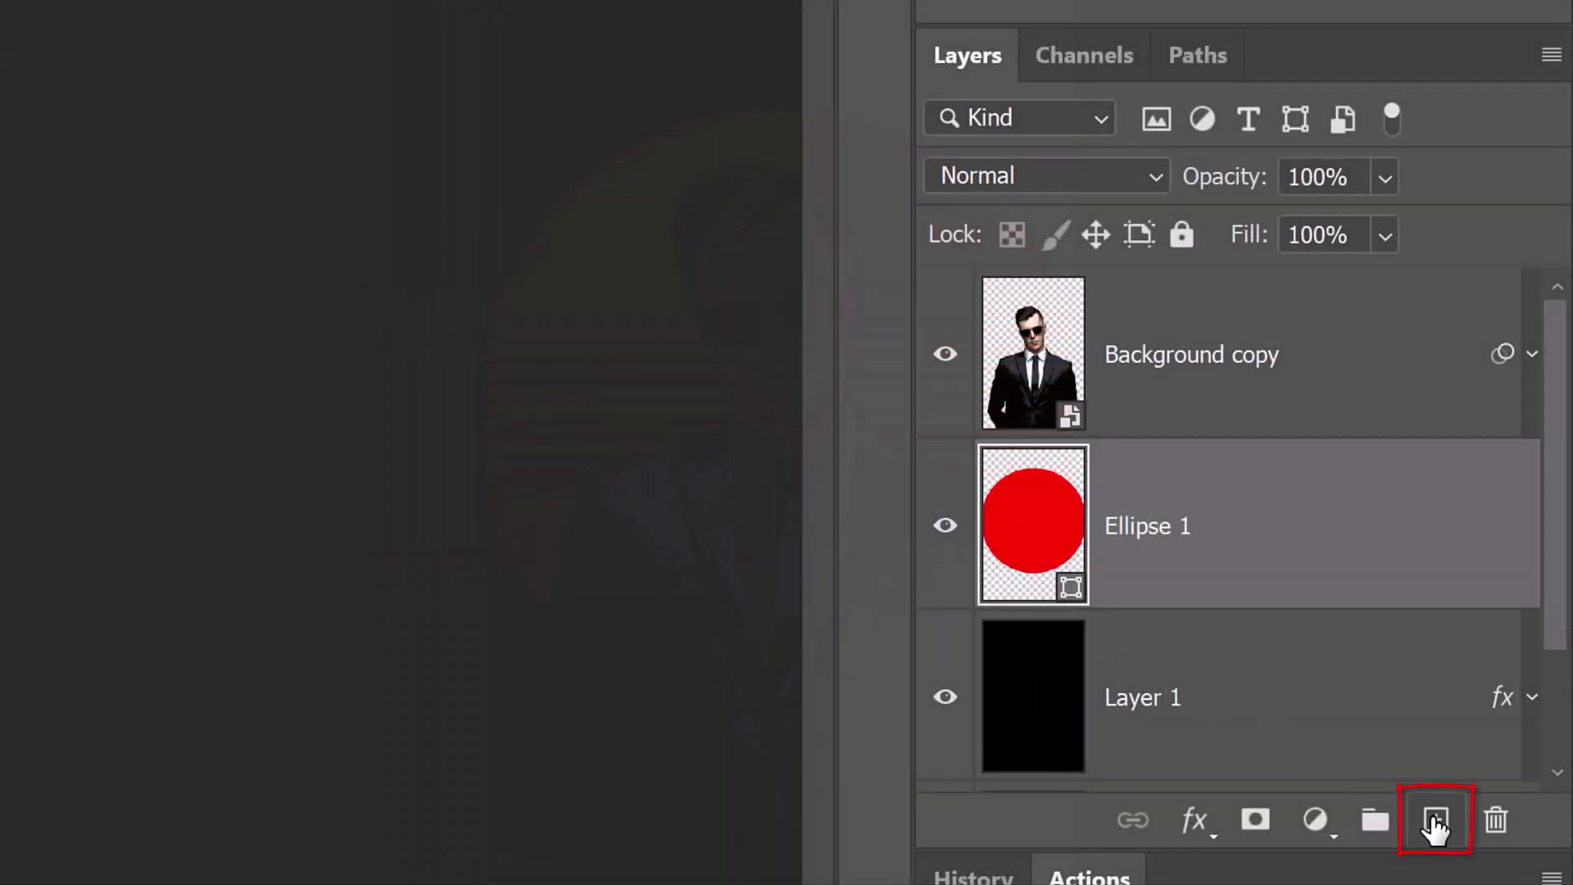
Step: Fill a new layer above the circle with the basic black-to-white gradient, white at the top
{"action": "left_click", "coordinate": [1437, 822]}
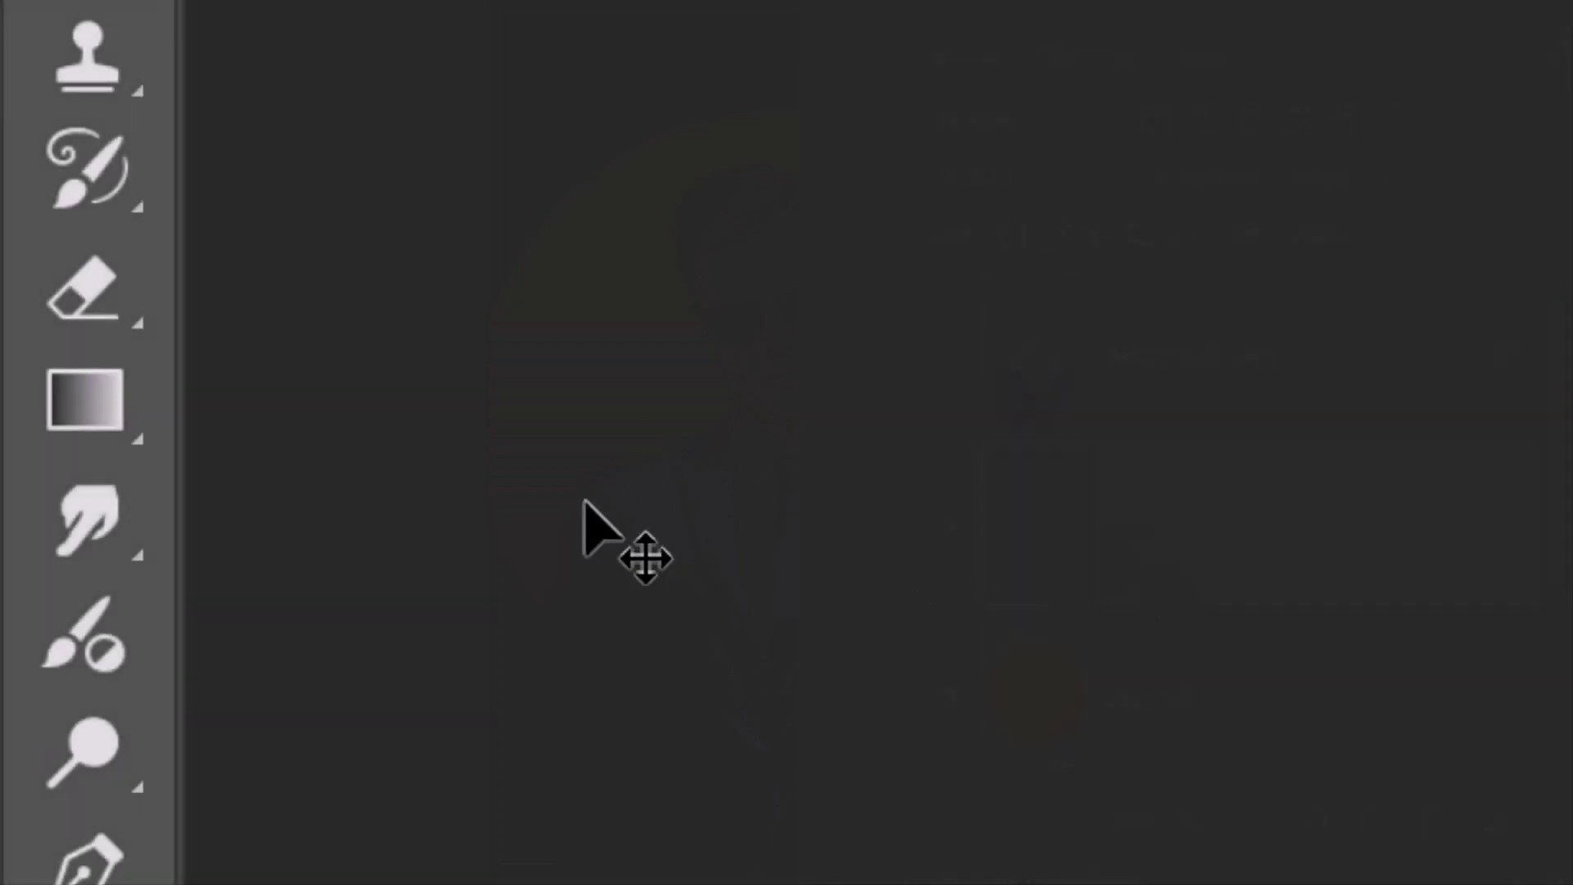
{"action": "right_click", "coordinate": [86, 400]}
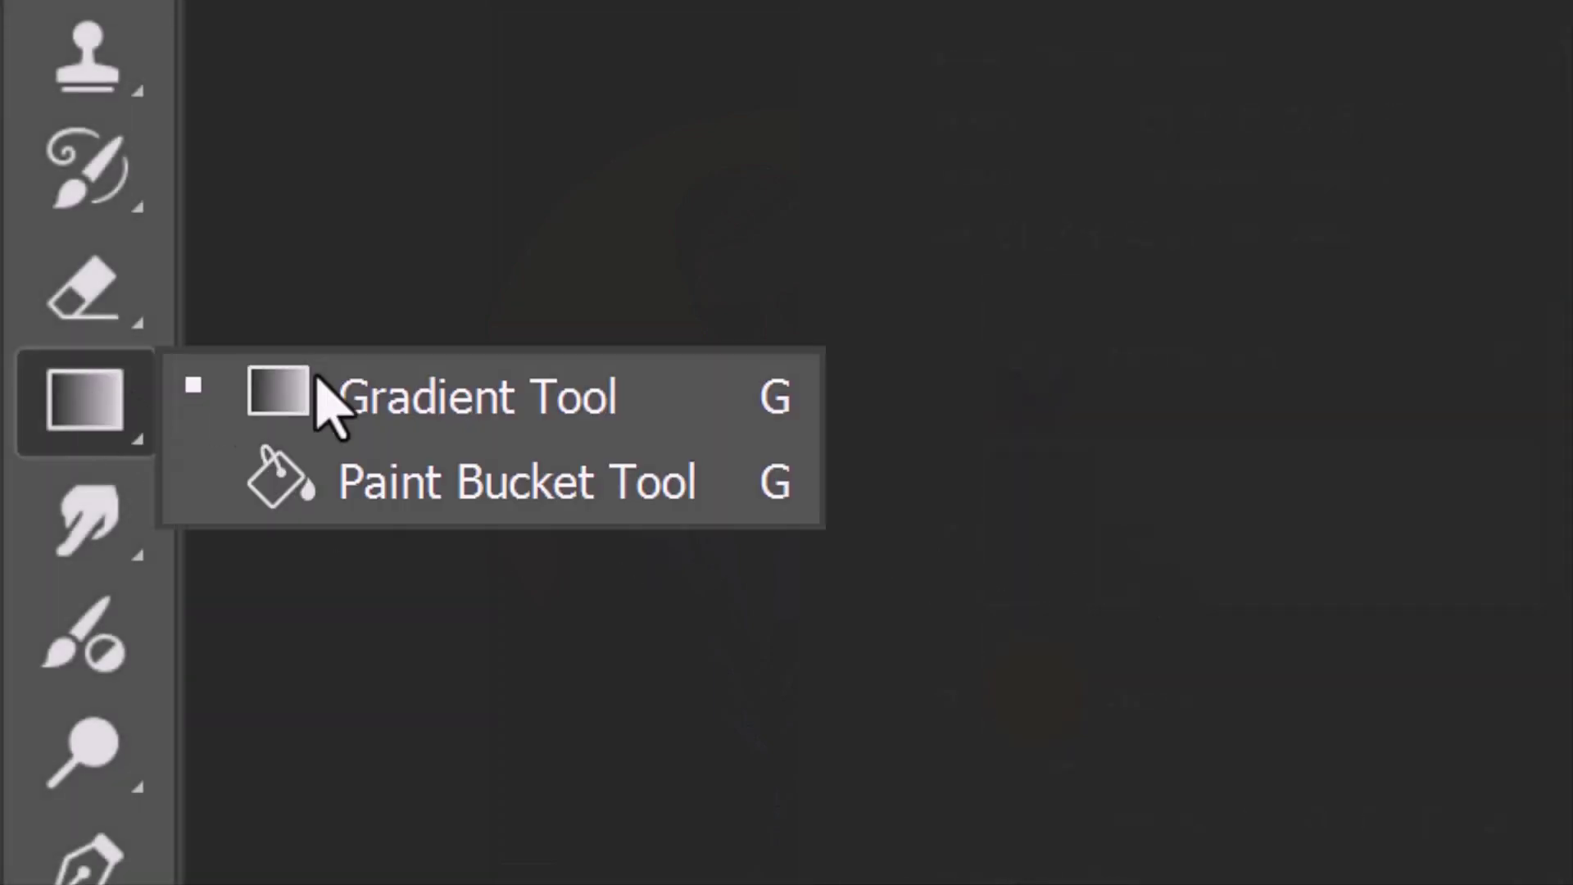
{"action": "left_click", "coordinate": [440, 407]}
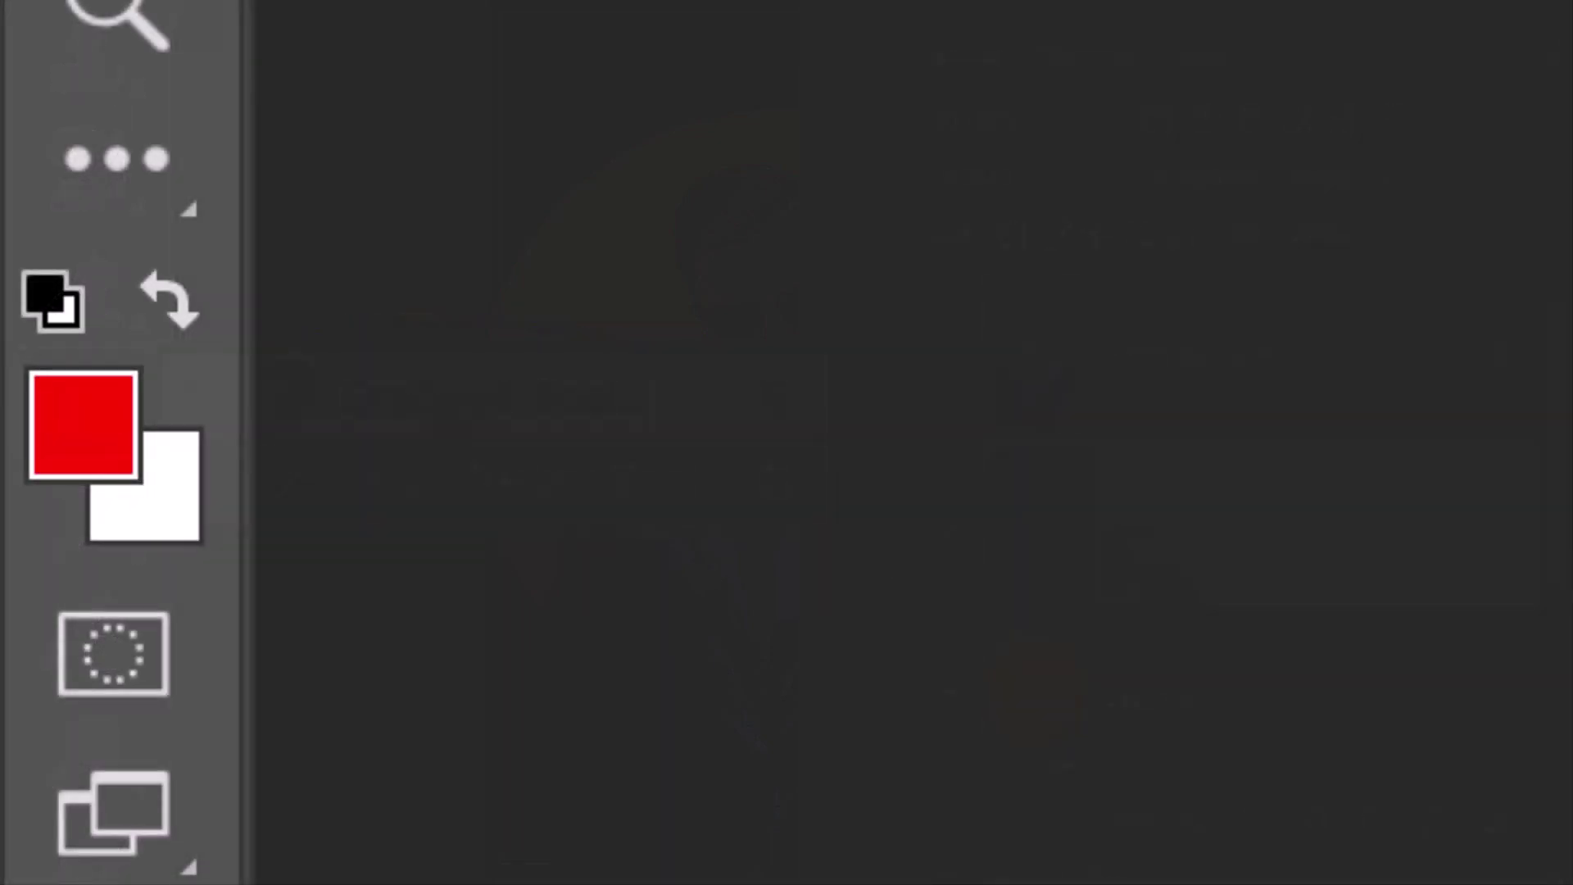
{"action": "key", "text": "d"}
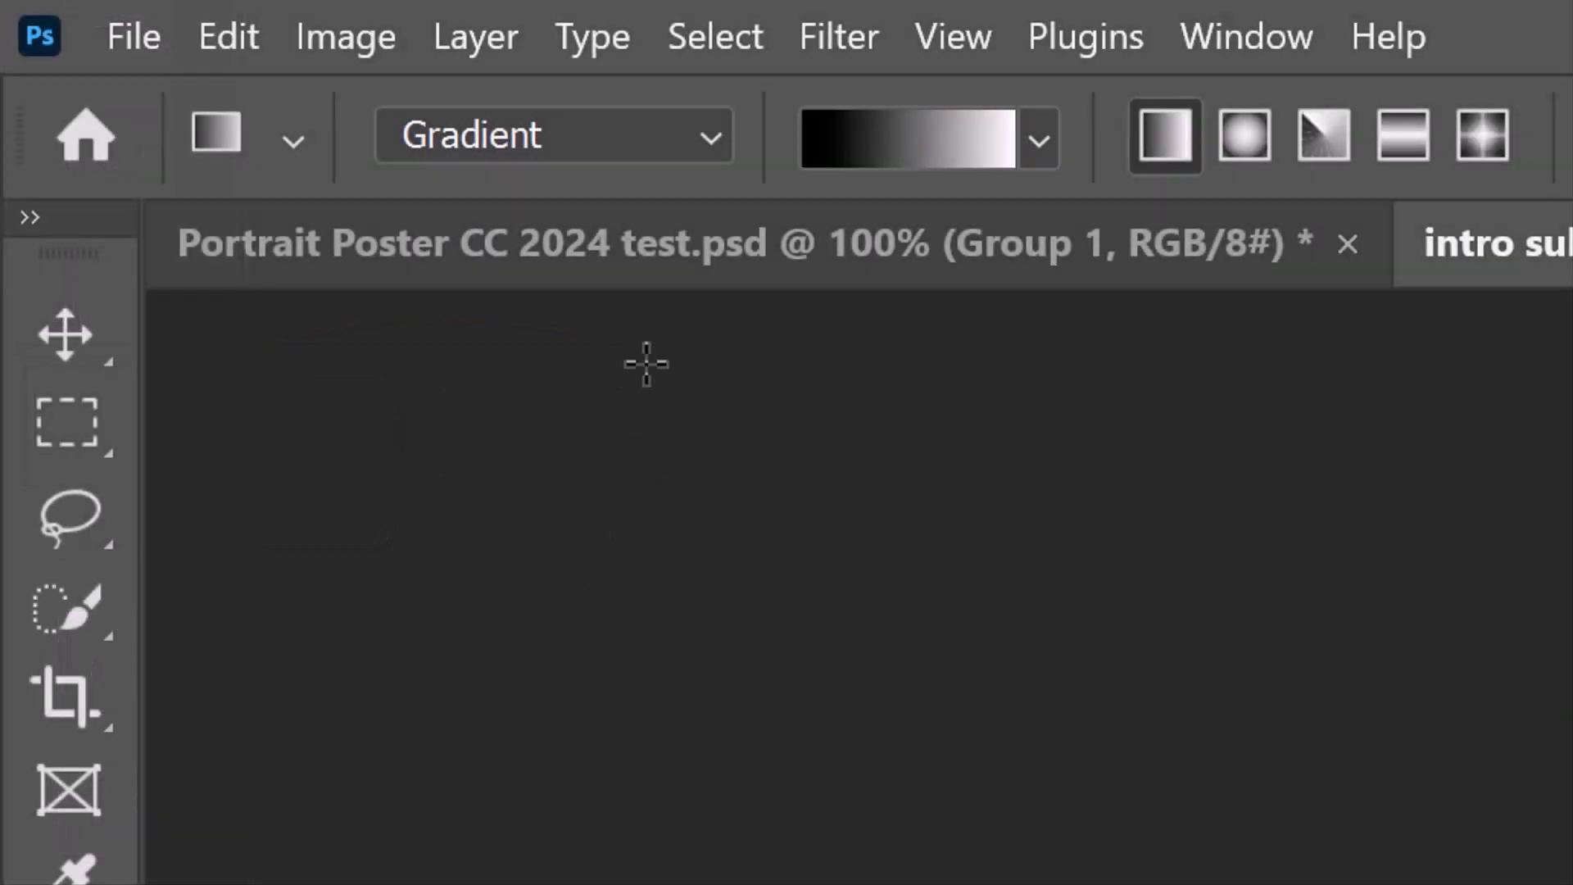
{"action": "left_click", "coordinate": [714, 135]}
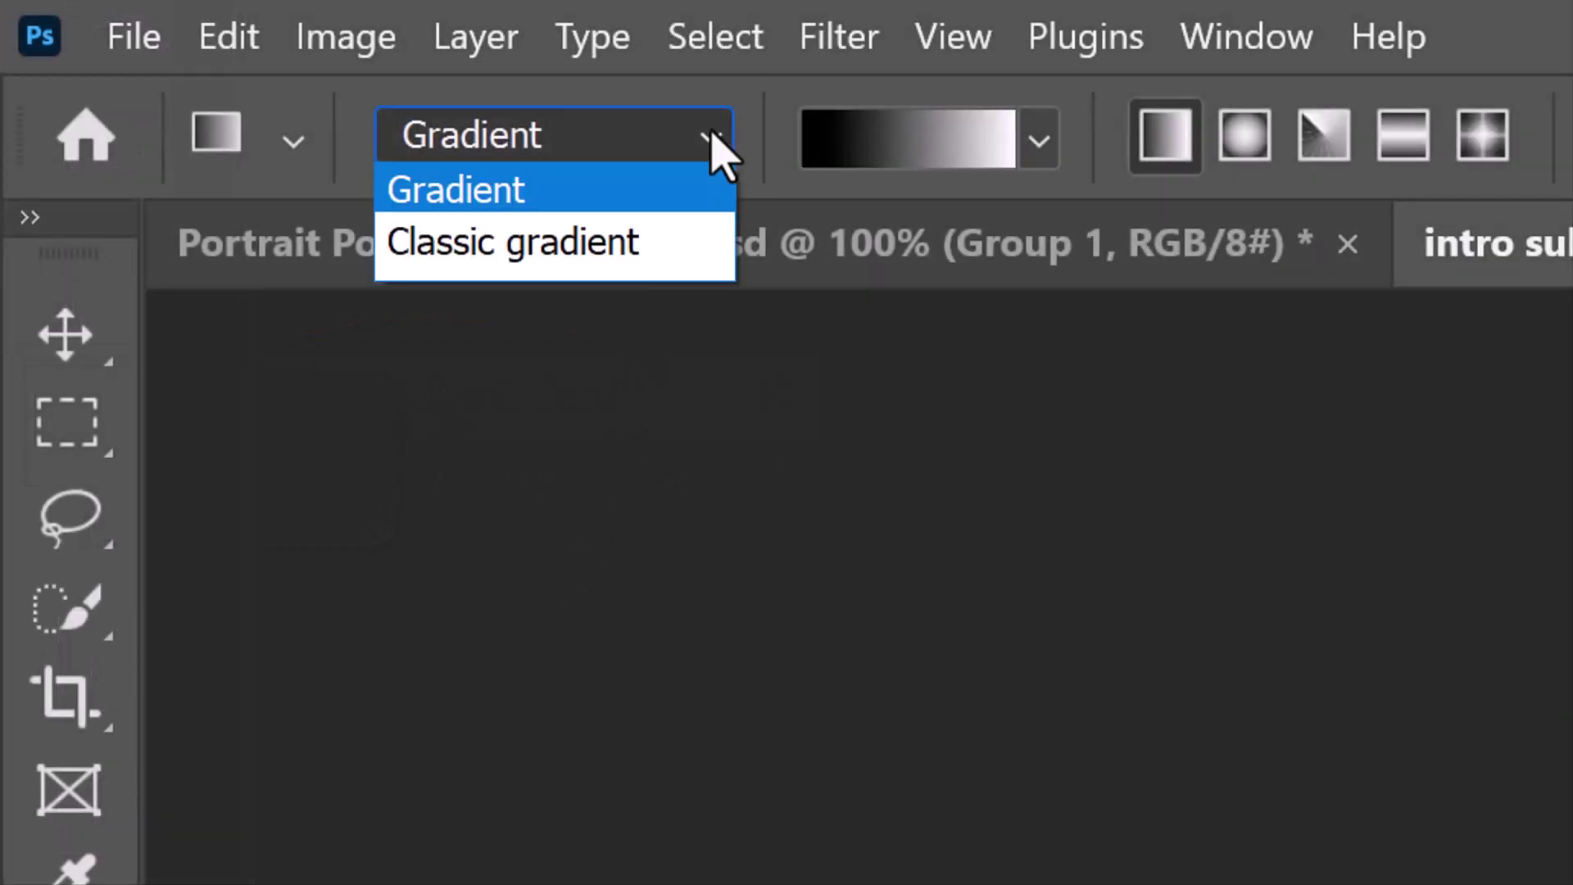
{"action": "left_click", "coordinate": [713, 135]}
{"action": "left_click", "coordinate": [1039, 138]}
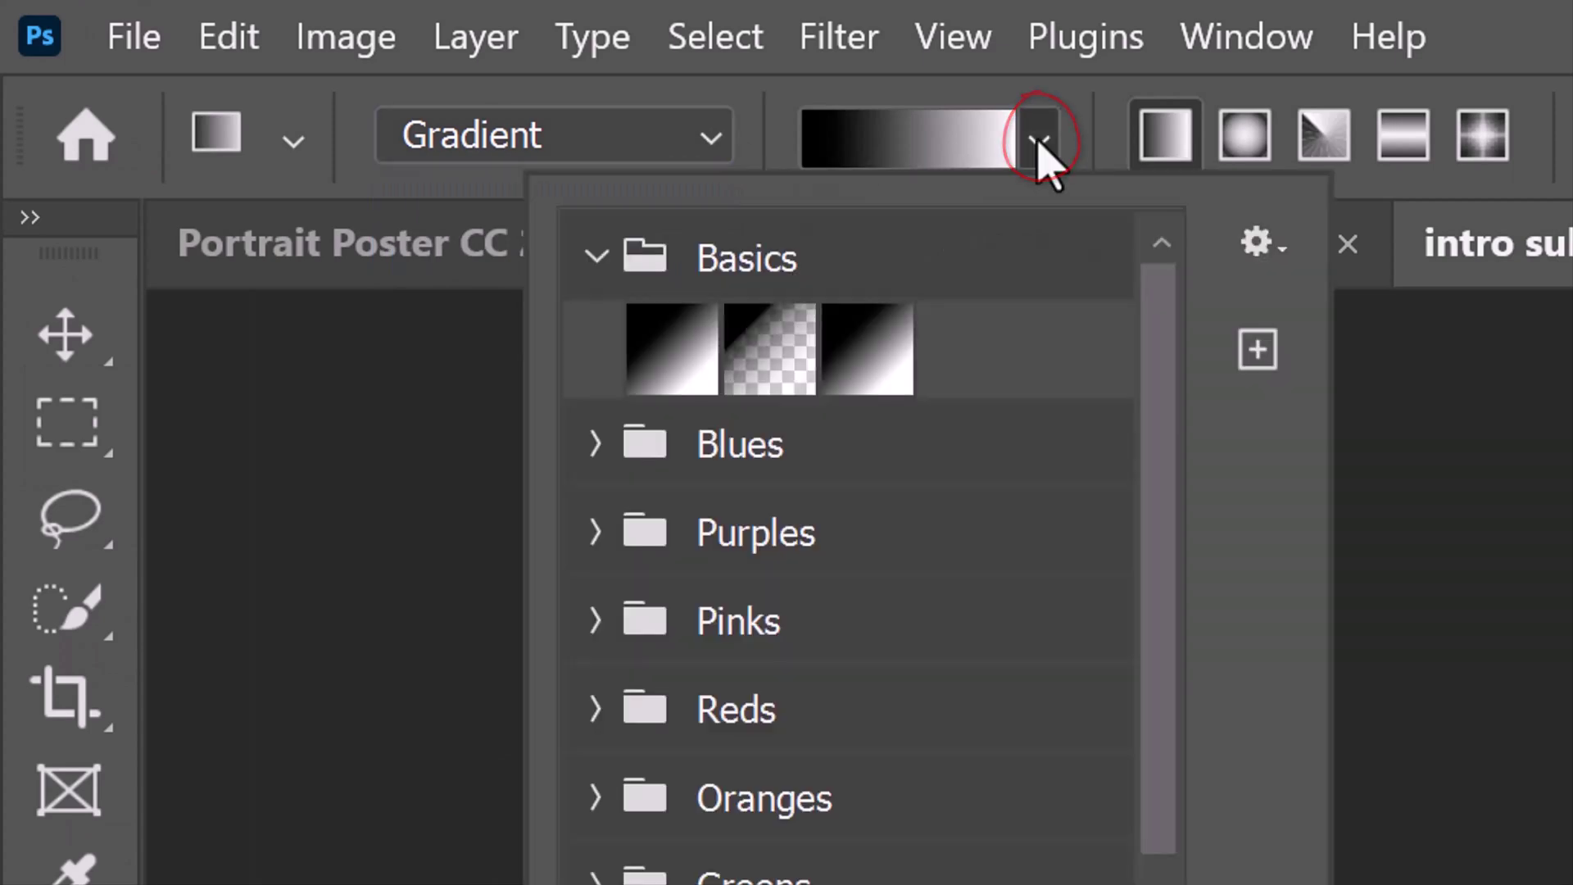
{"action": "left_click", "coordinate": [868, 351]}
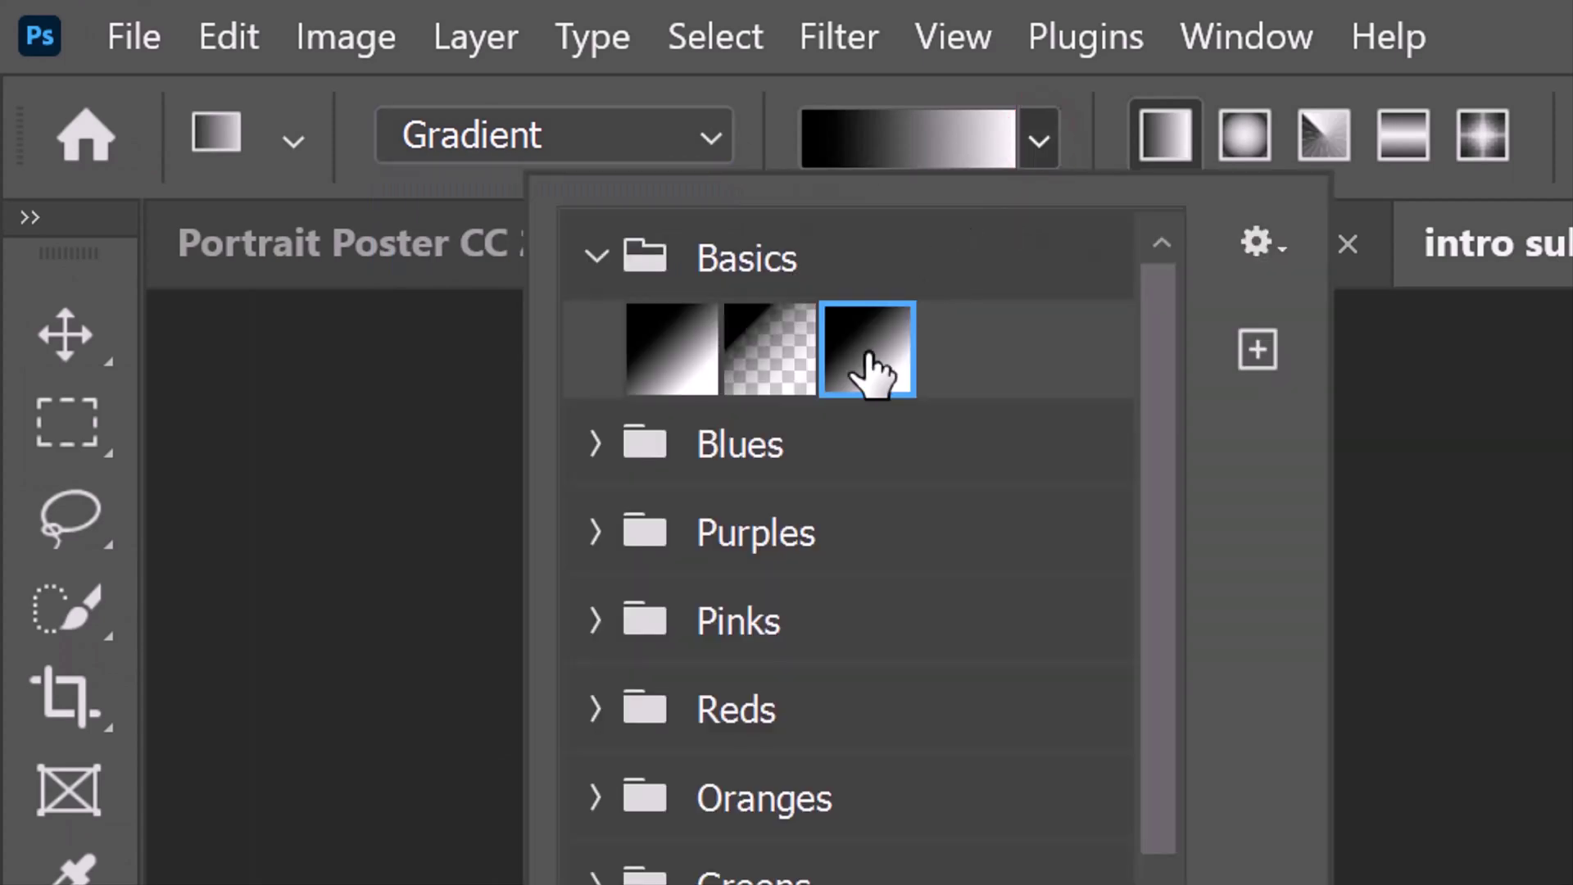
{"action": "left_click", "coordinate": [873, 370]}
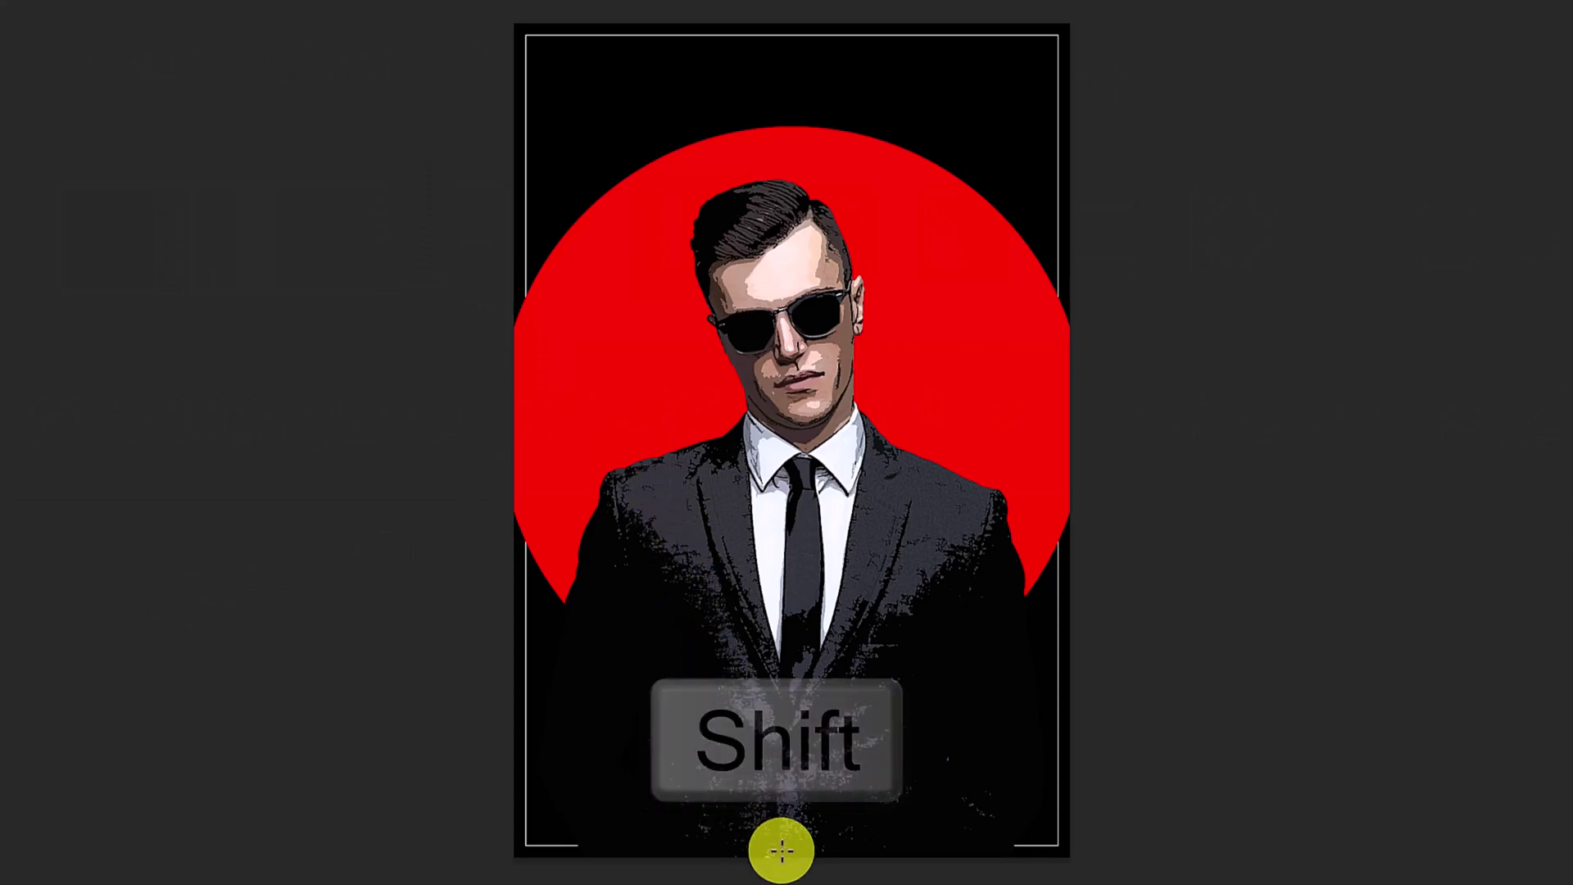
{"action": "mouse_move", "coordinate": [781, 848]}
{"action": "left_mouse_down"}
{"action": "mouse_move", "coordinate": [759, 203]}
{"action": "mouse_move", "coordinate": [816, 30]}
{"action": "left_mouse_up"}
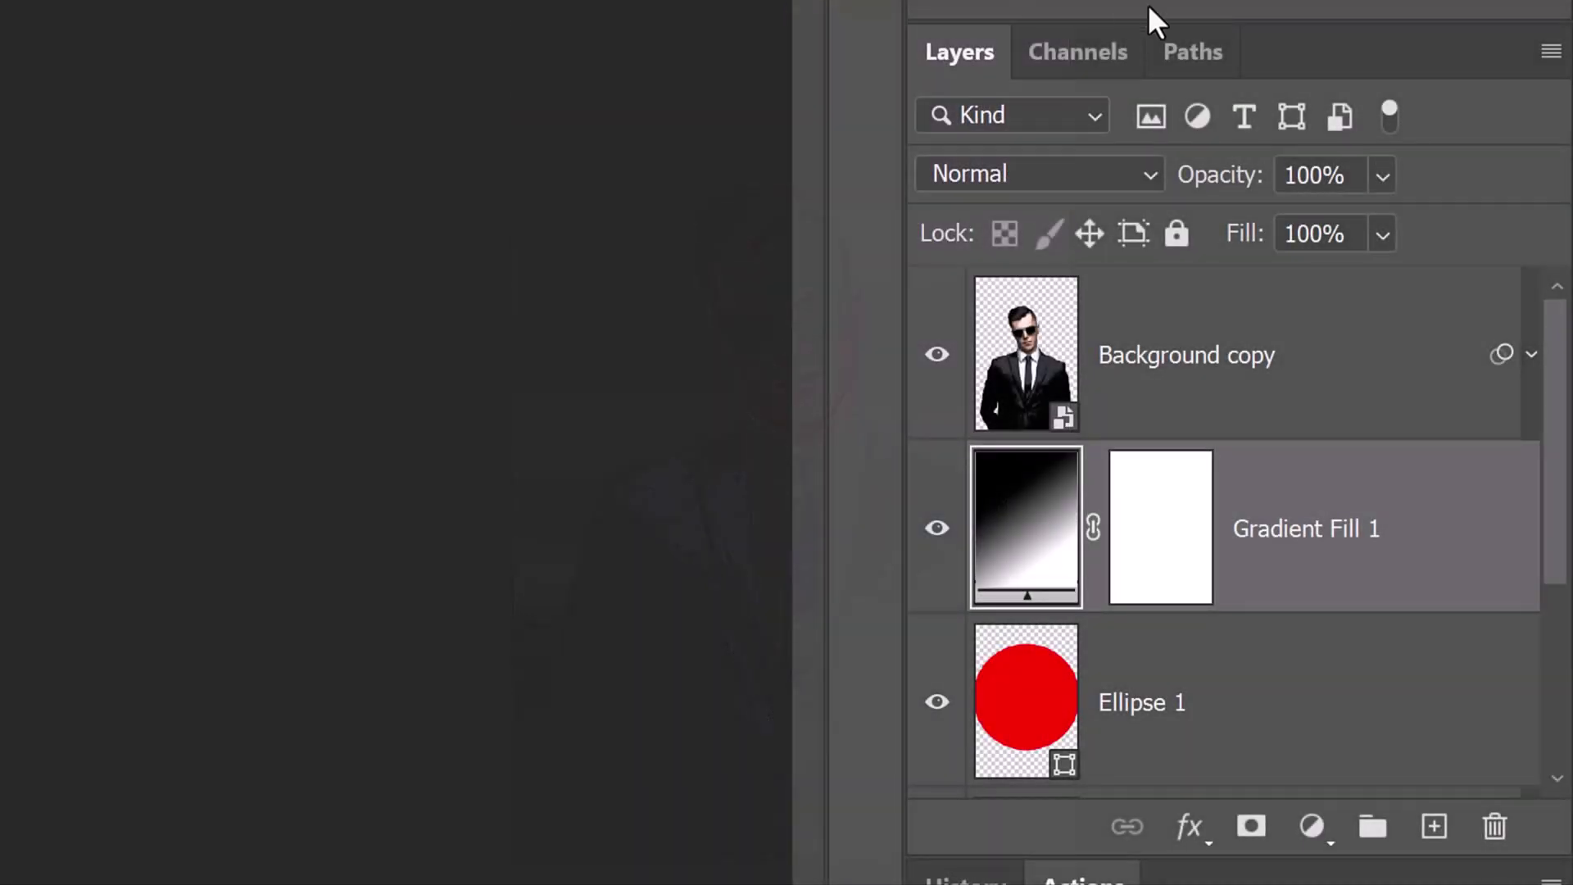
Step: Convert the gradient layer to a smart object for editable filtering
{"action": "left_click", "coordinate": [1546, 52]}
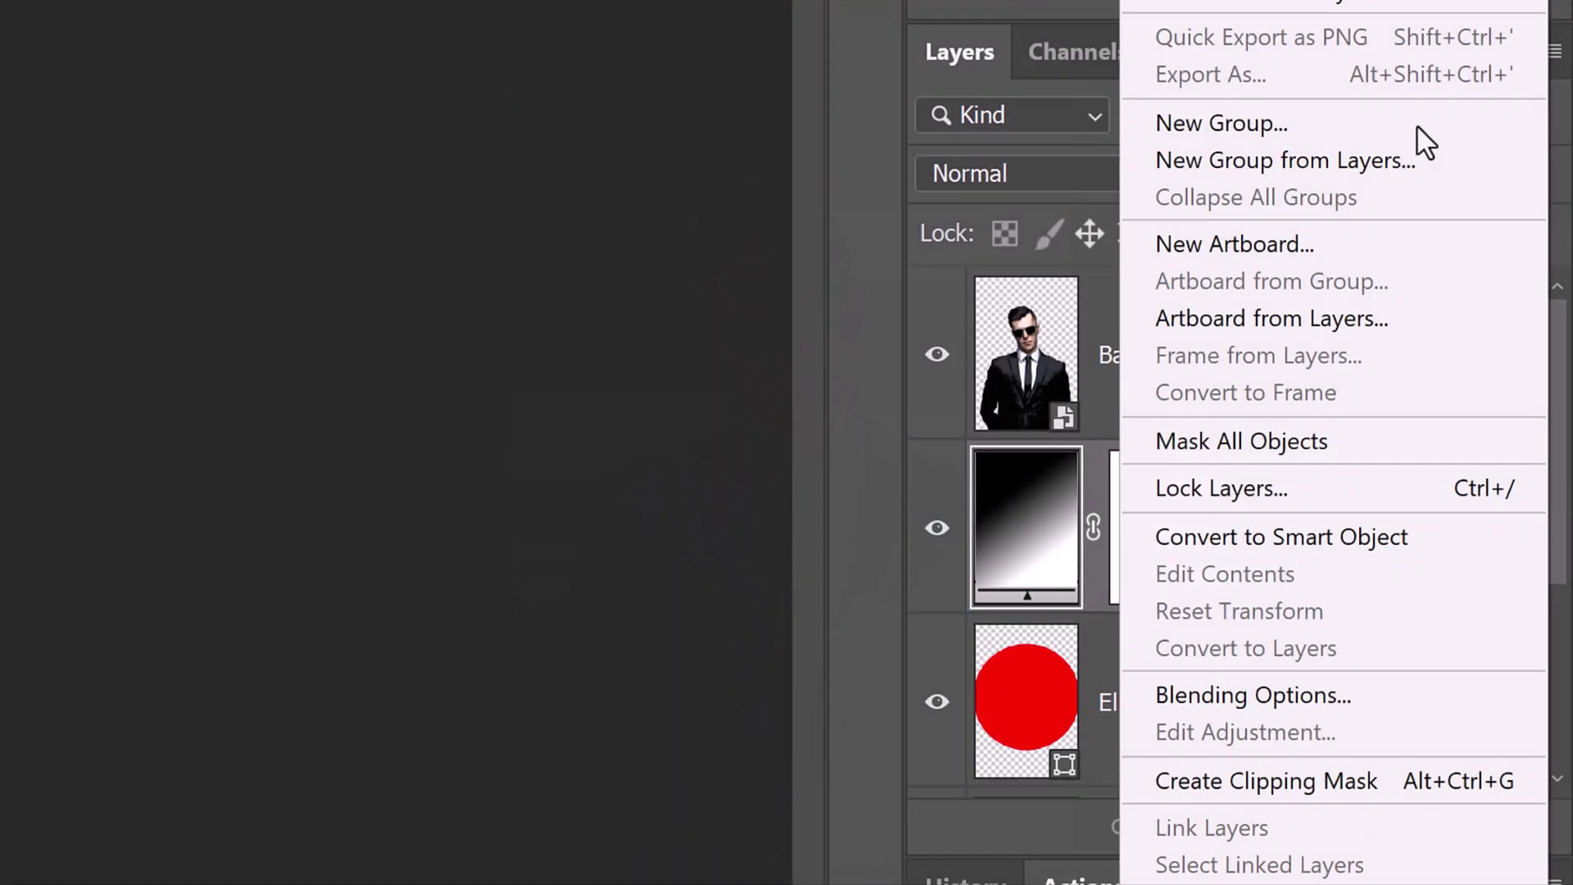
{"action": "left_click", "coordinate": [1279, 537]}
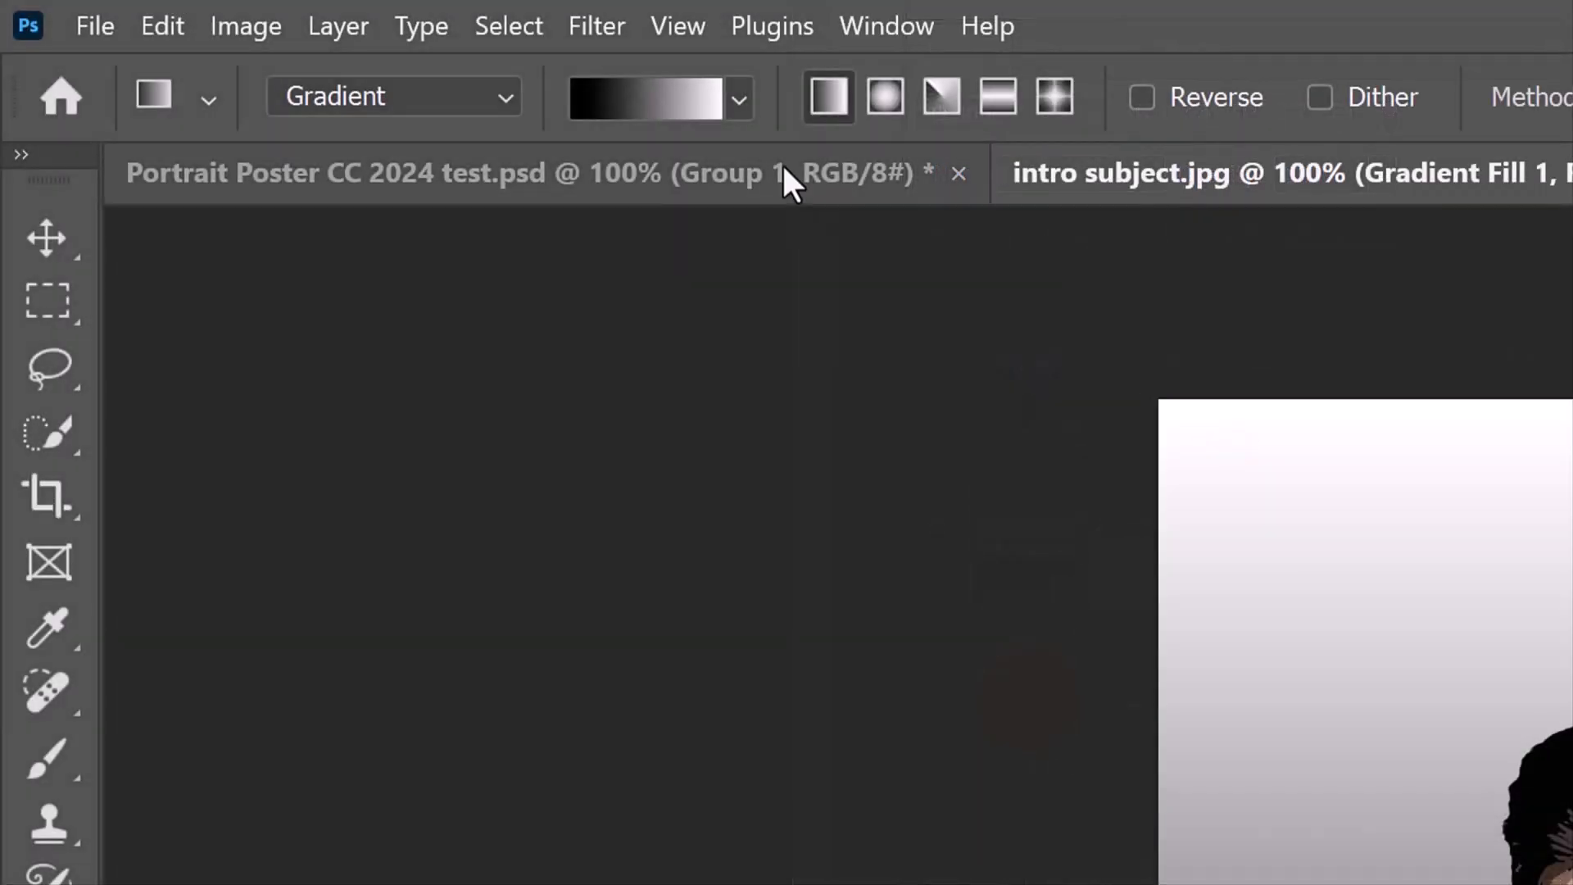
{"action": "left_click", "coordinate": [597, 26]}
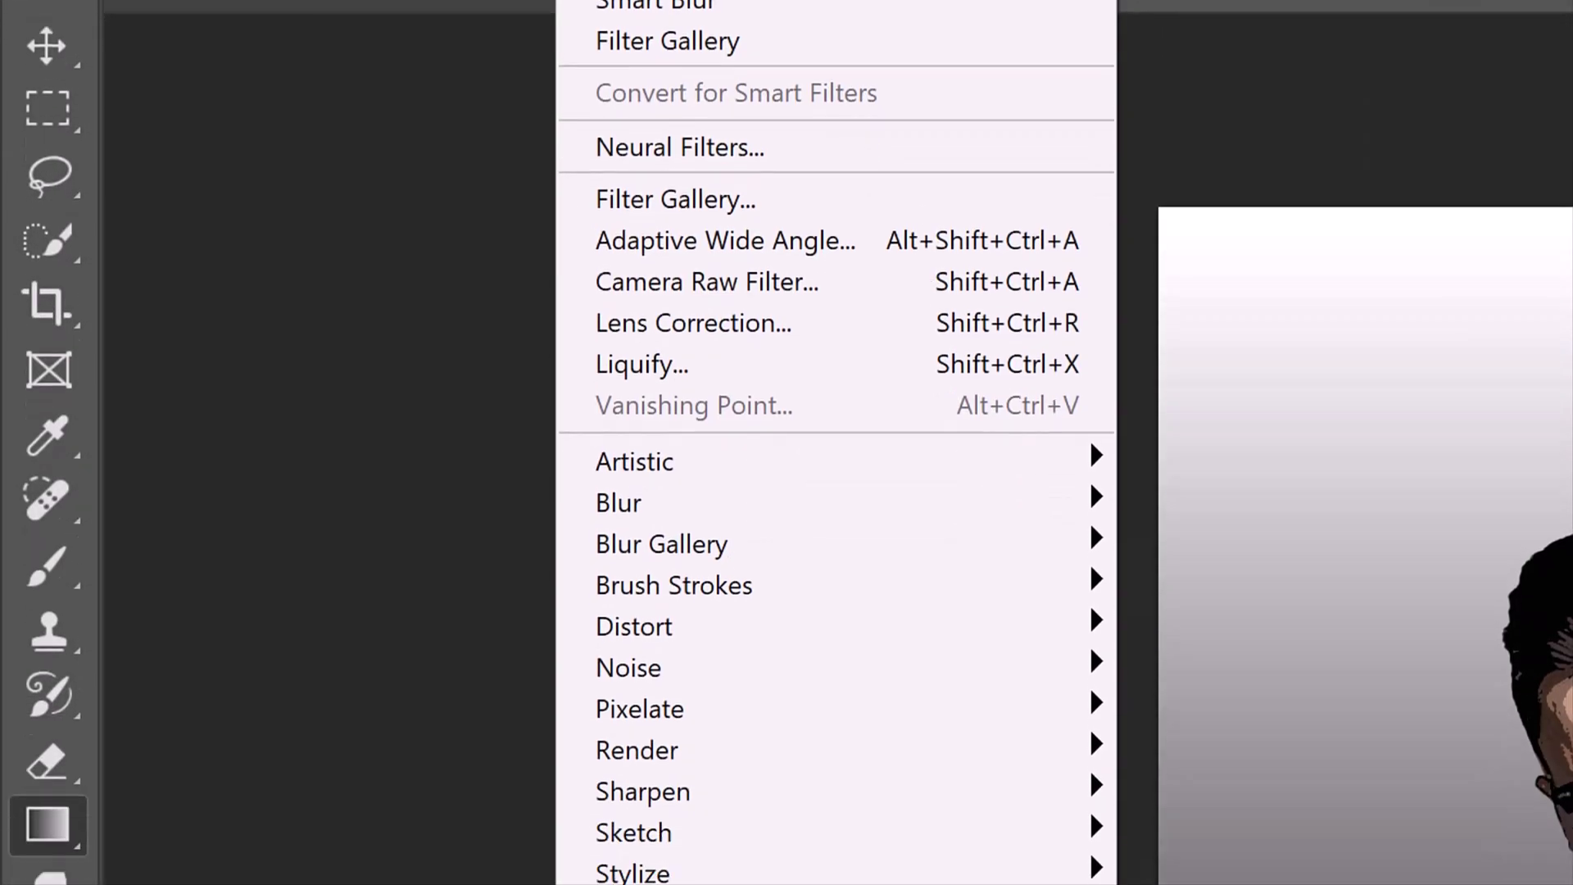
{"action": "mouse_move", "coordinate": [634, 480]}
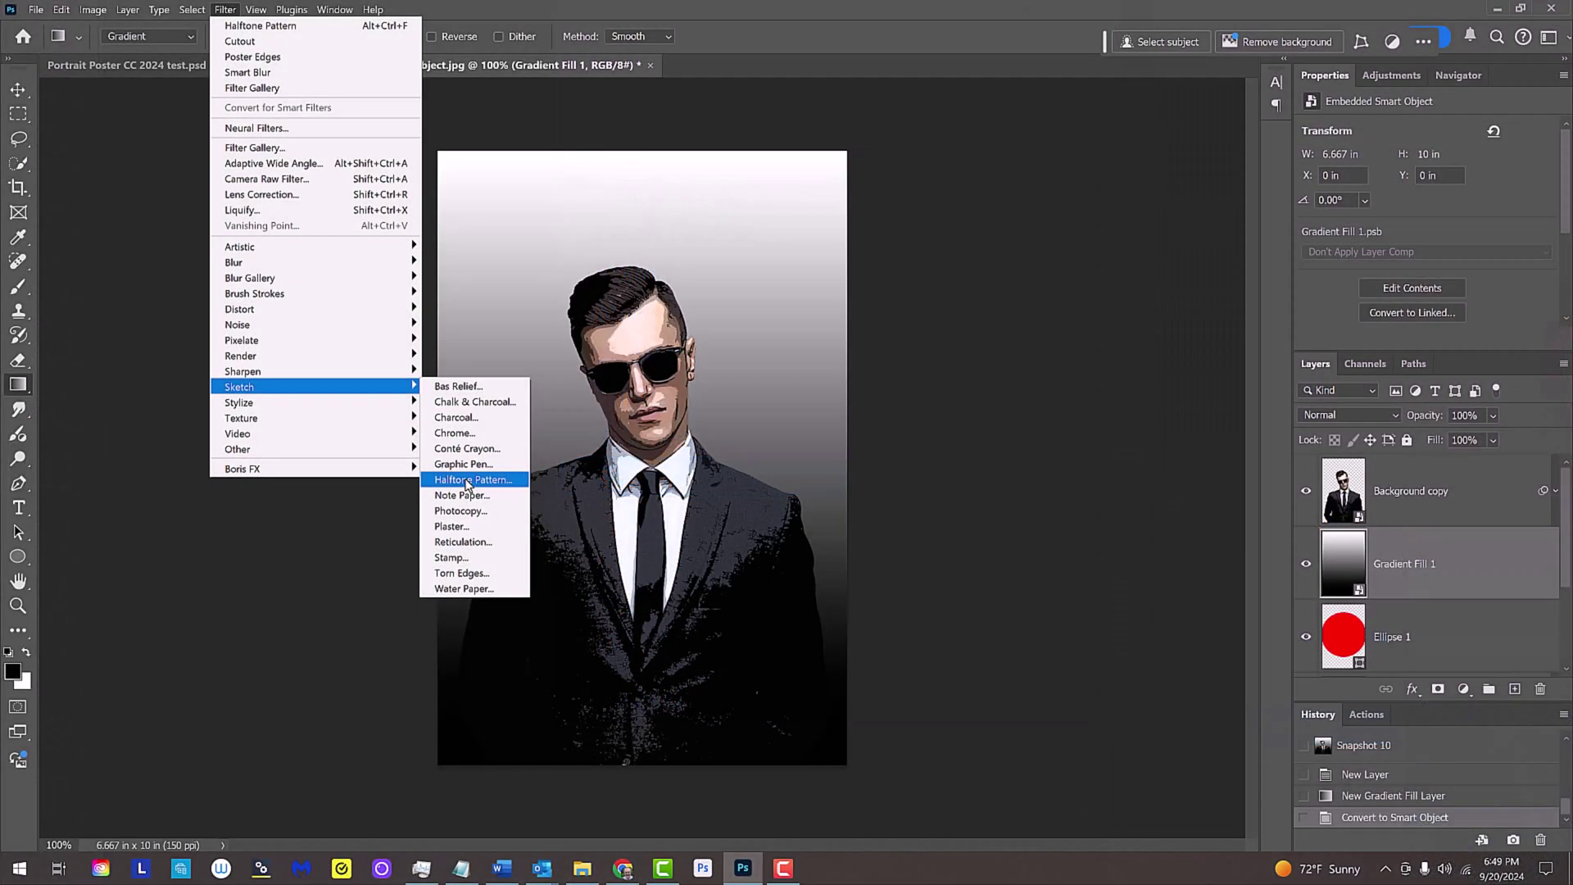
Step: Apply a Halftone Pattern filter in Line mode with finer lines, making horizontal bars
{"action": "left_click", "coordinate": [1247, 731]}
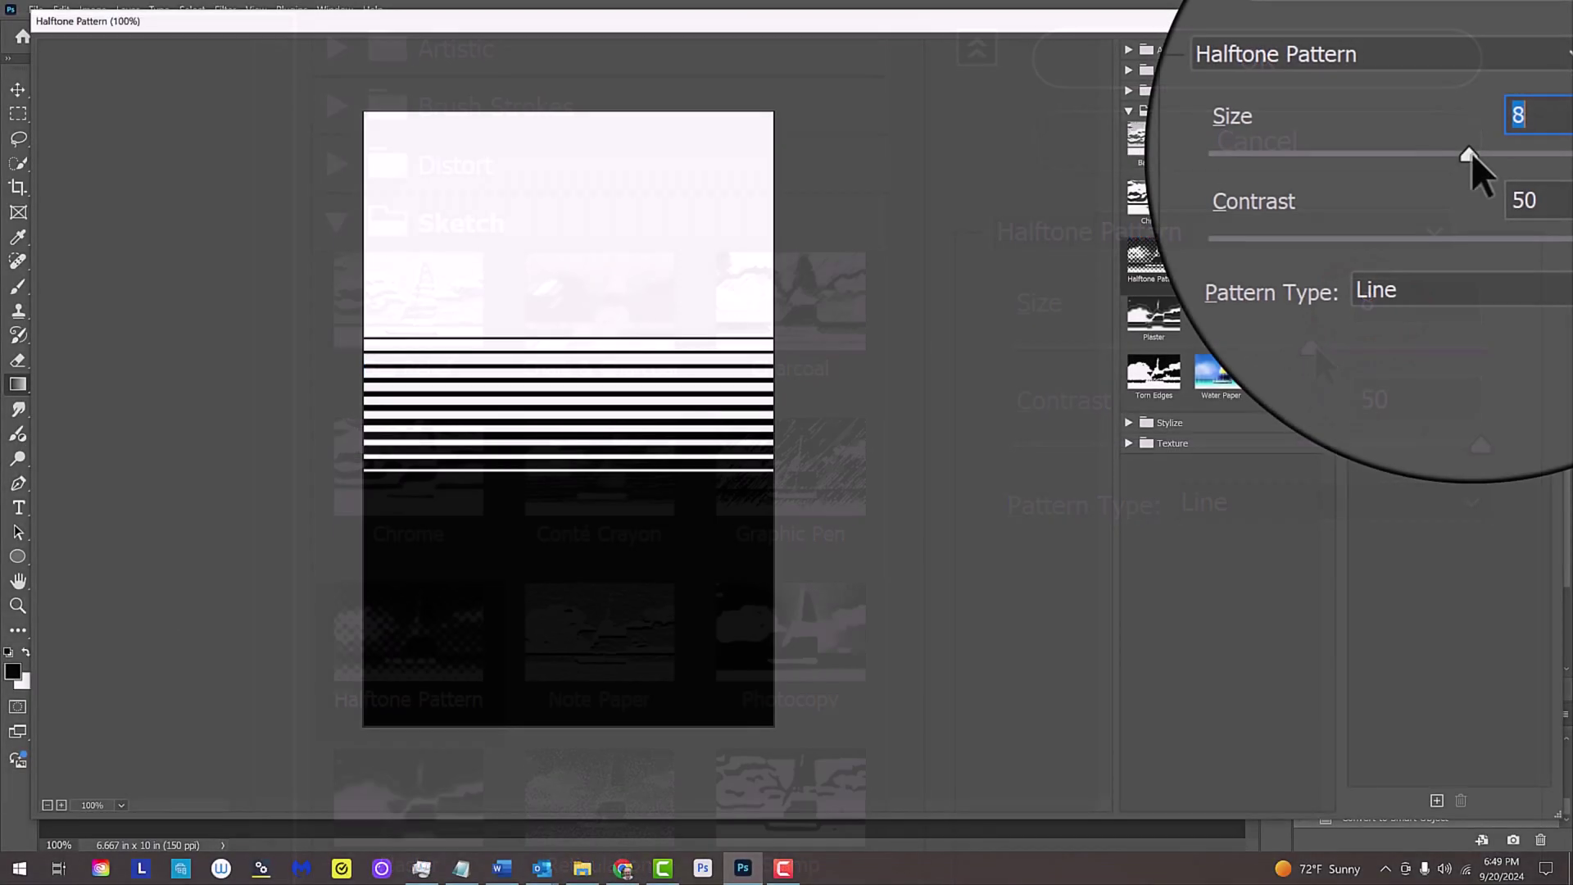
{"action": "mouse_move", "coordinate": [1471, 152]}
{"action": "left_mouse_down"}
{"action": "mouse_move", "coordinate": [1426, 153]}
{"action": "mouse_move", "coordinate": [1474, 150]}
{"action": "left_mouse_up"}
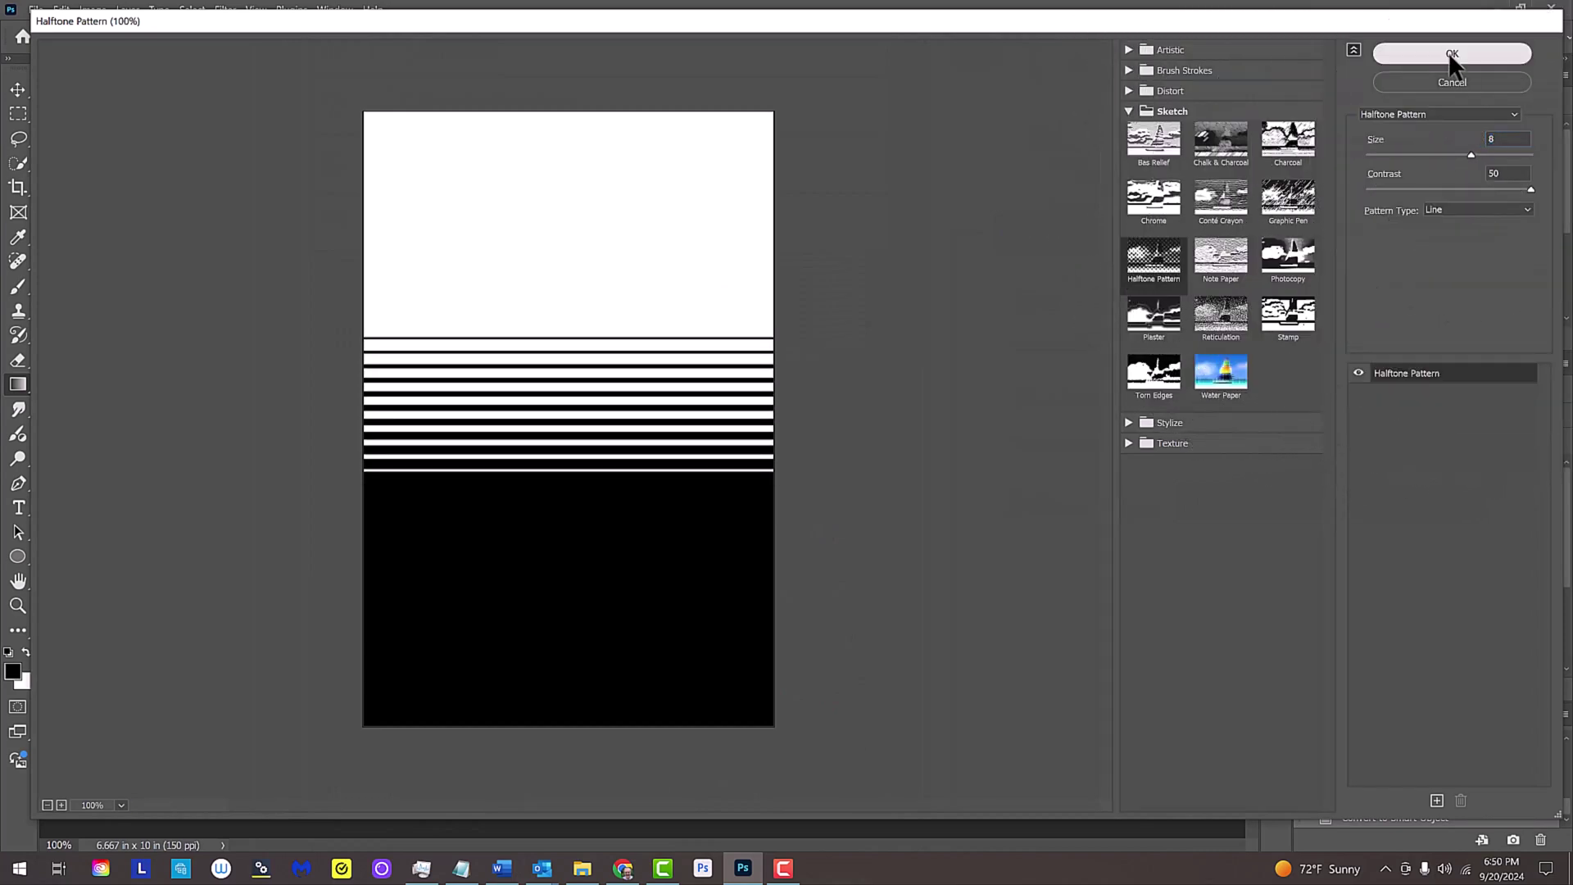
{"action": "left_click", "coordinate": [1449, 53]}
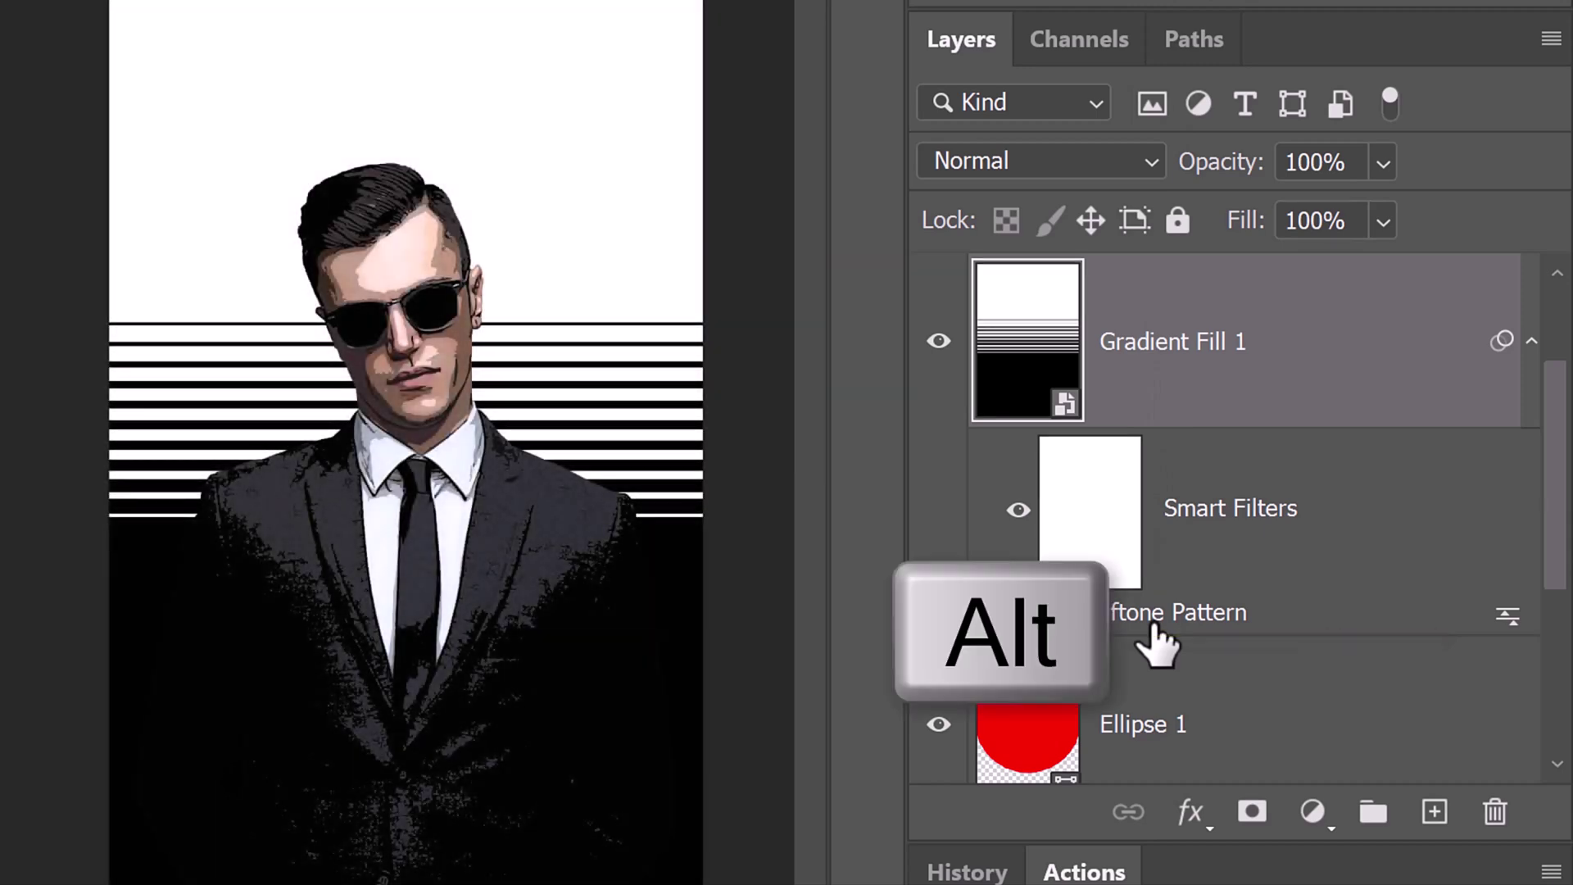
Step: Clip Gradient Fill 1 to Ellipse 1 and blend it in Darken mode at 30% opacity
{"action": "left_click_drag", "start_coordinate": [1159, 616], "coordinate": [1159, 614]}
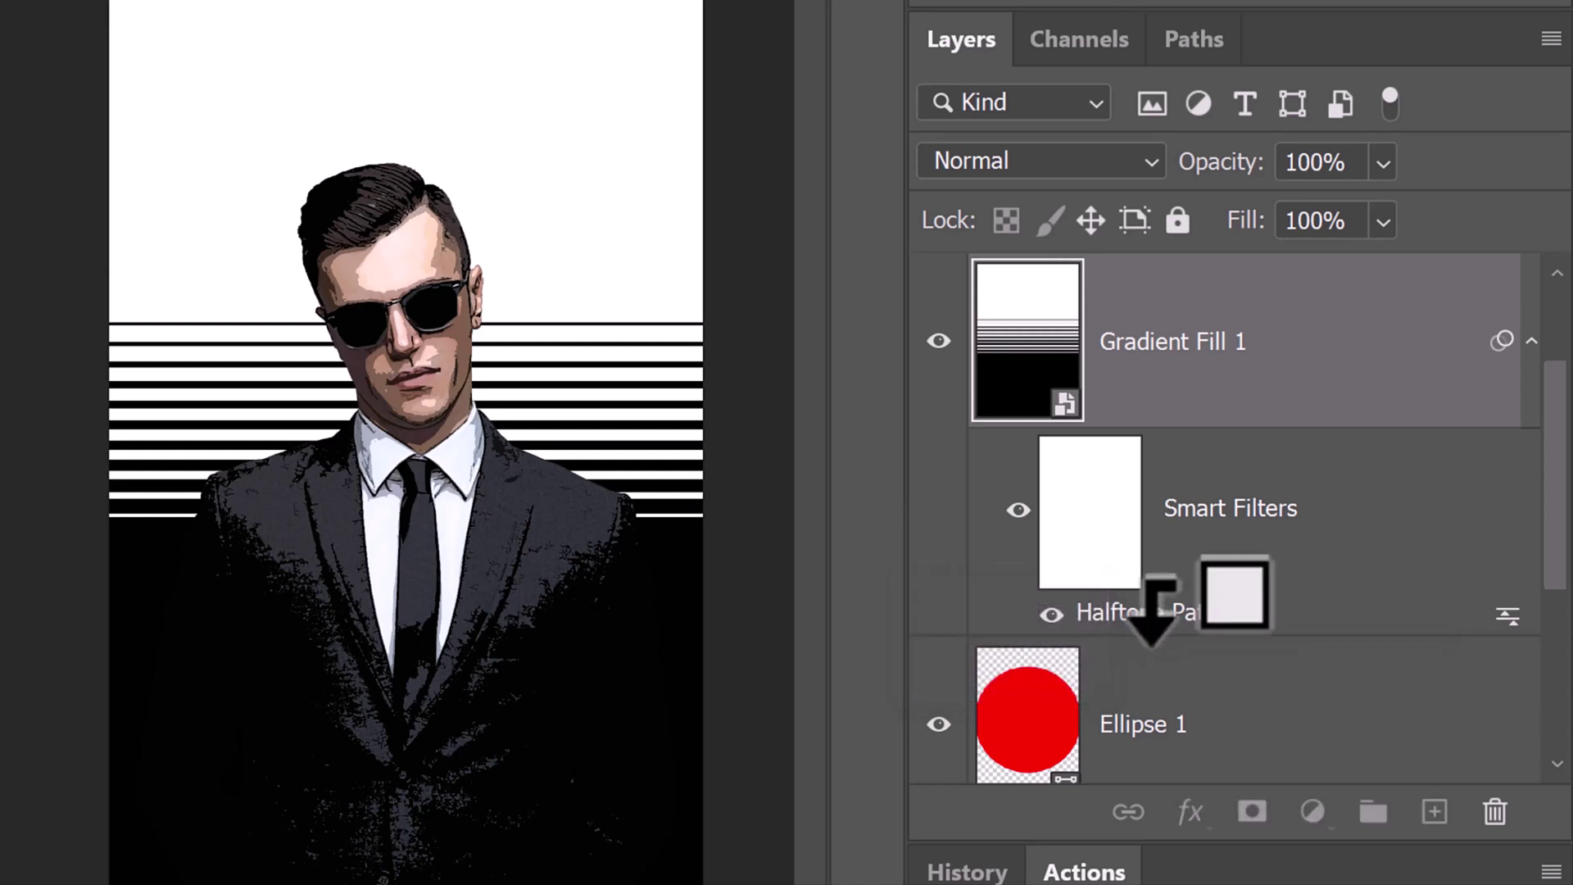
{"action": "left_click", "coordinate": [1160, 615], "text": "alt"}
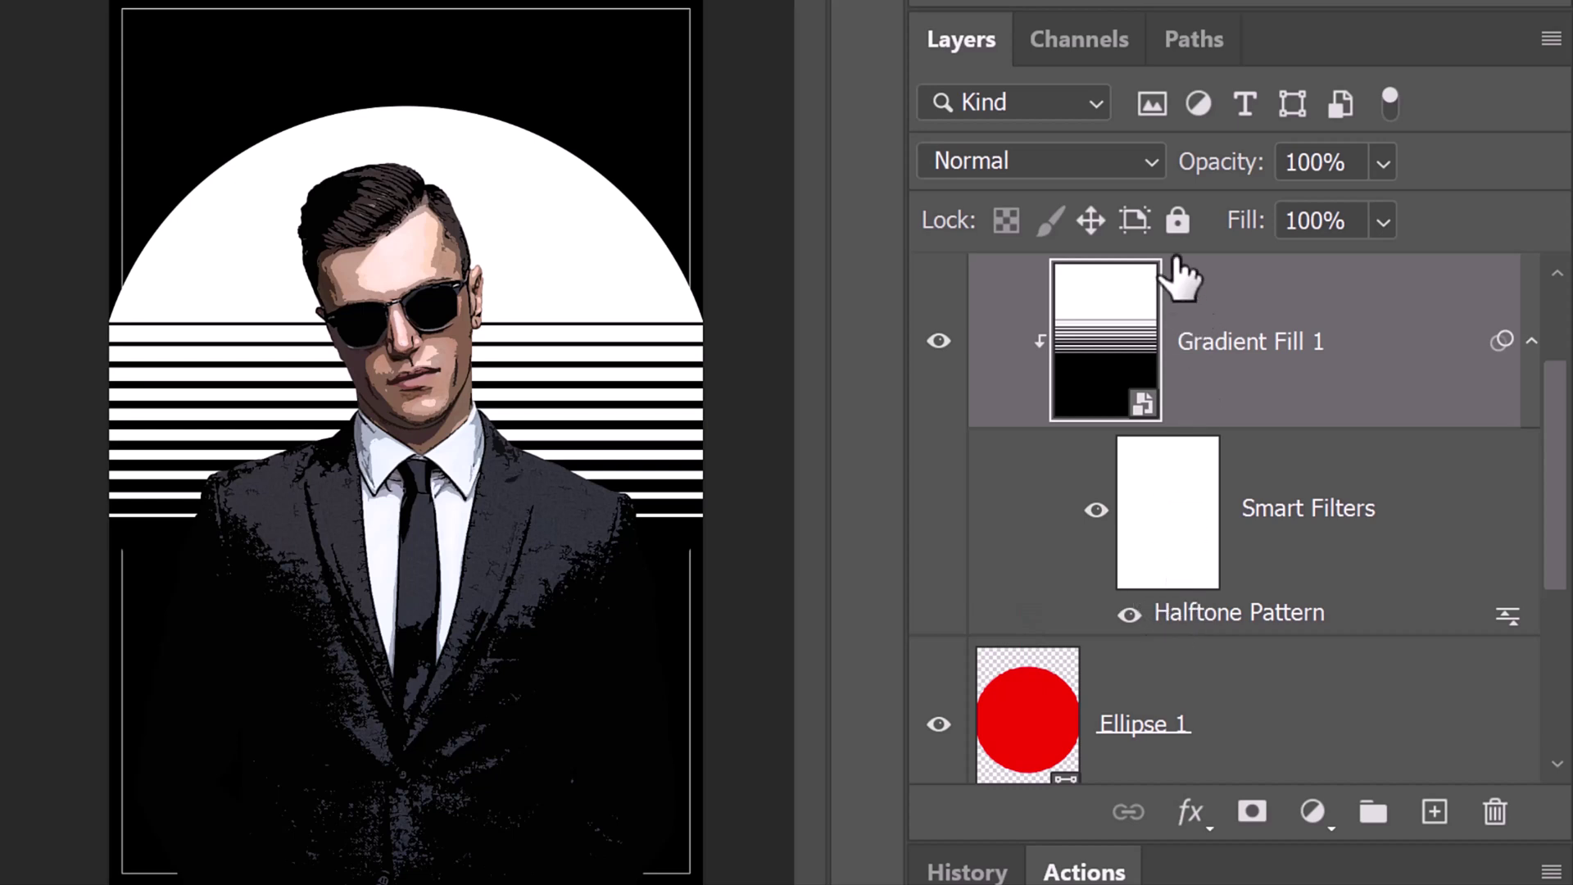
{"action": "left_click", "coordinate": [1144, 162]}
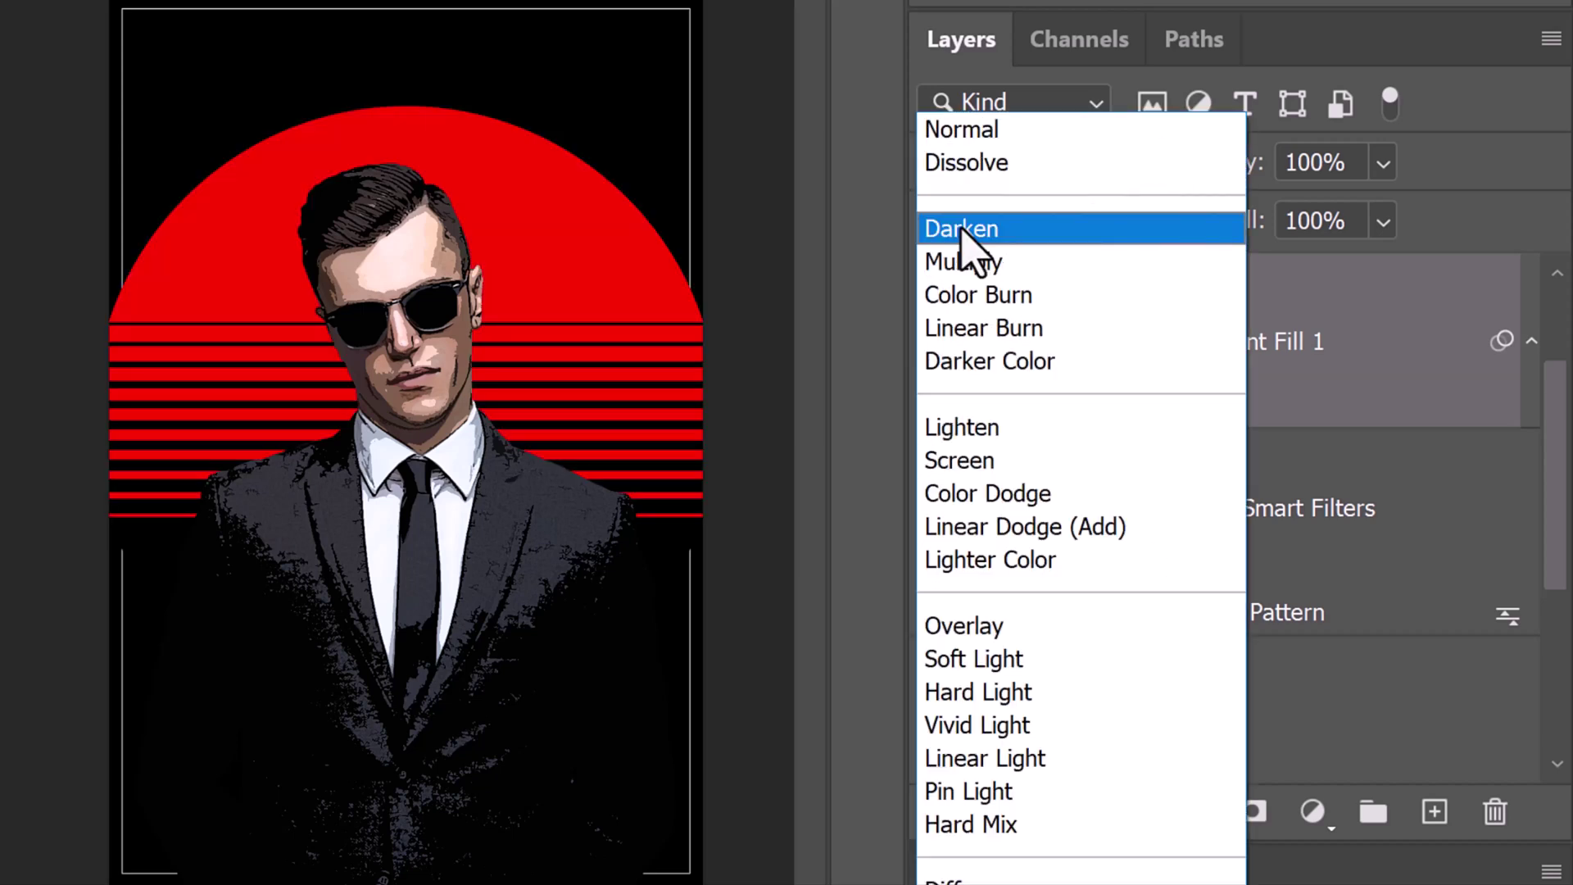
{"action": "left_click", "coordinate": [961, 229]}
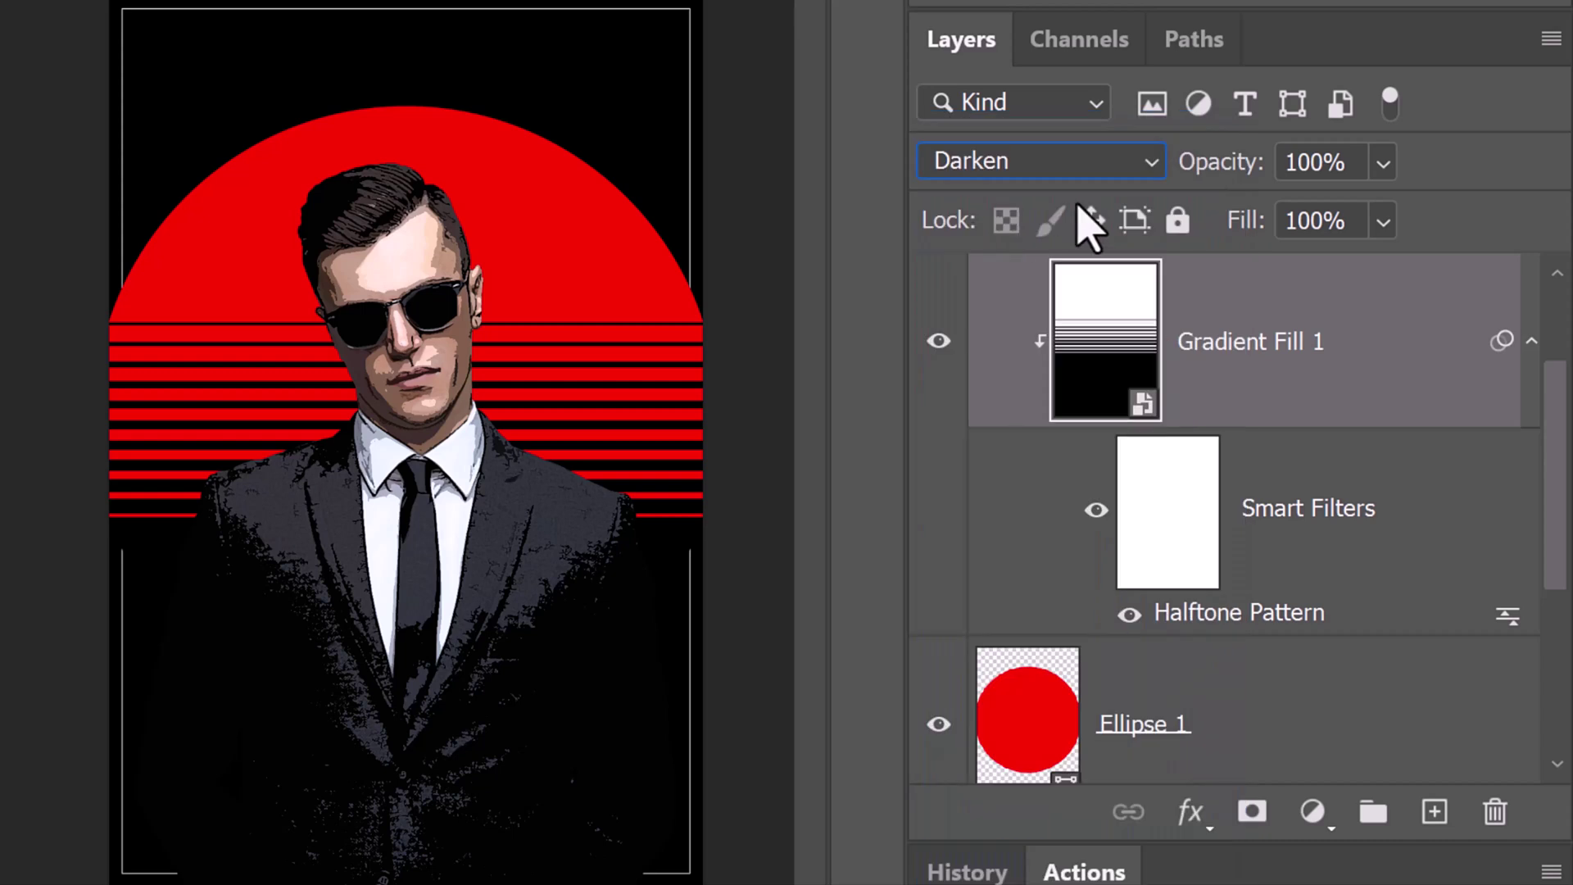
{"action": "left_click", "coordinate": [1322, 161]}
{"action": "type", "text": "30"}
{"action": "key", "text": "Return"}
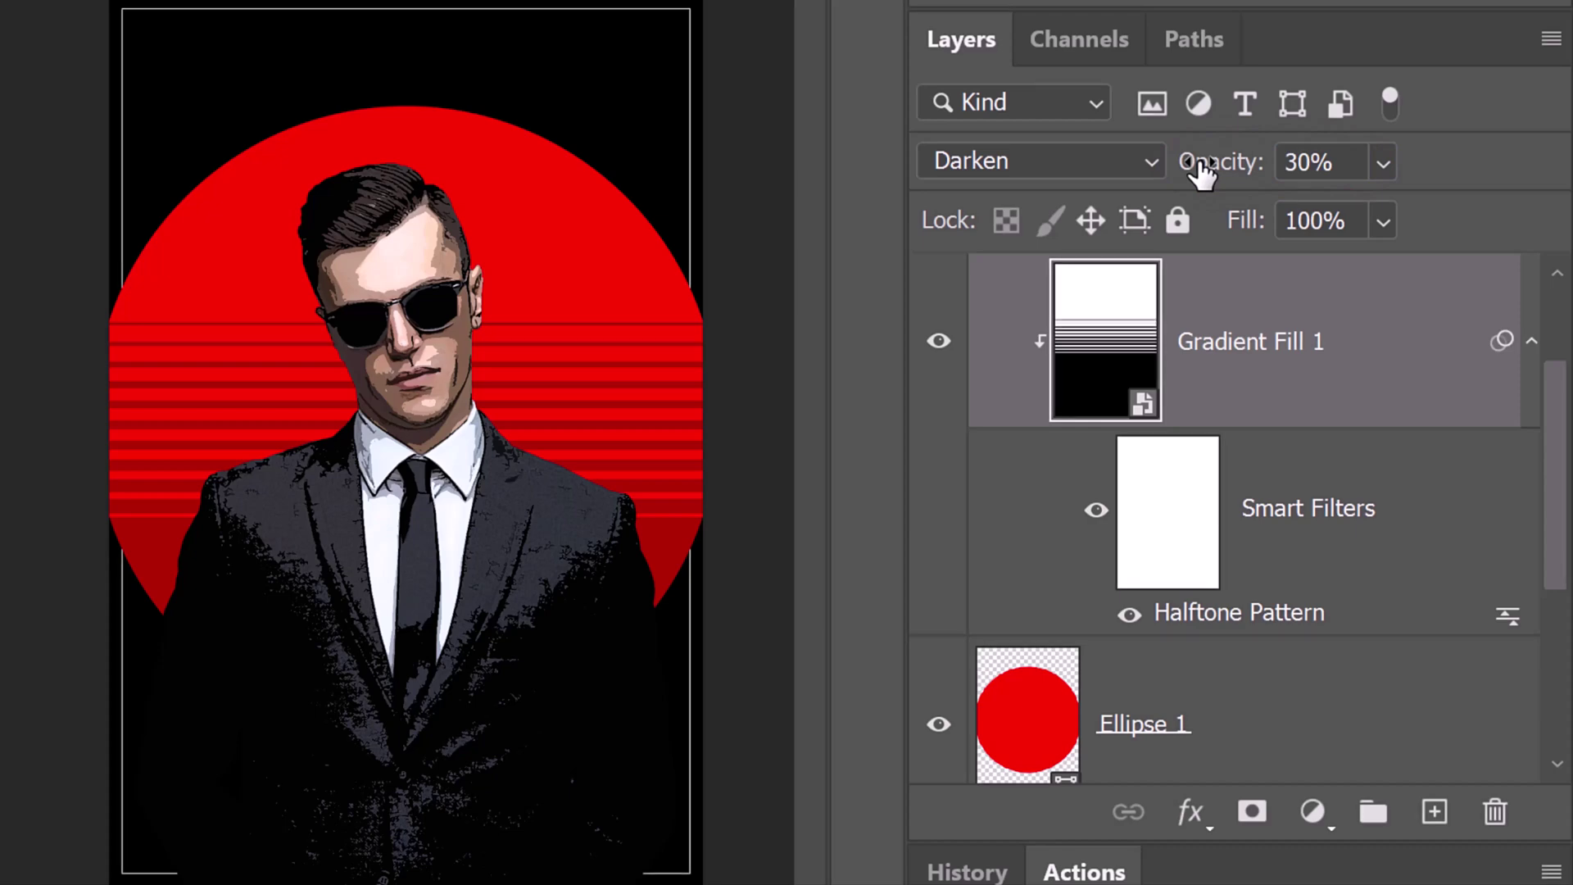
{"action": "scroll", "coordinate": [1557, 431], "scroll_direction": "up", "scroll_amount": 2}
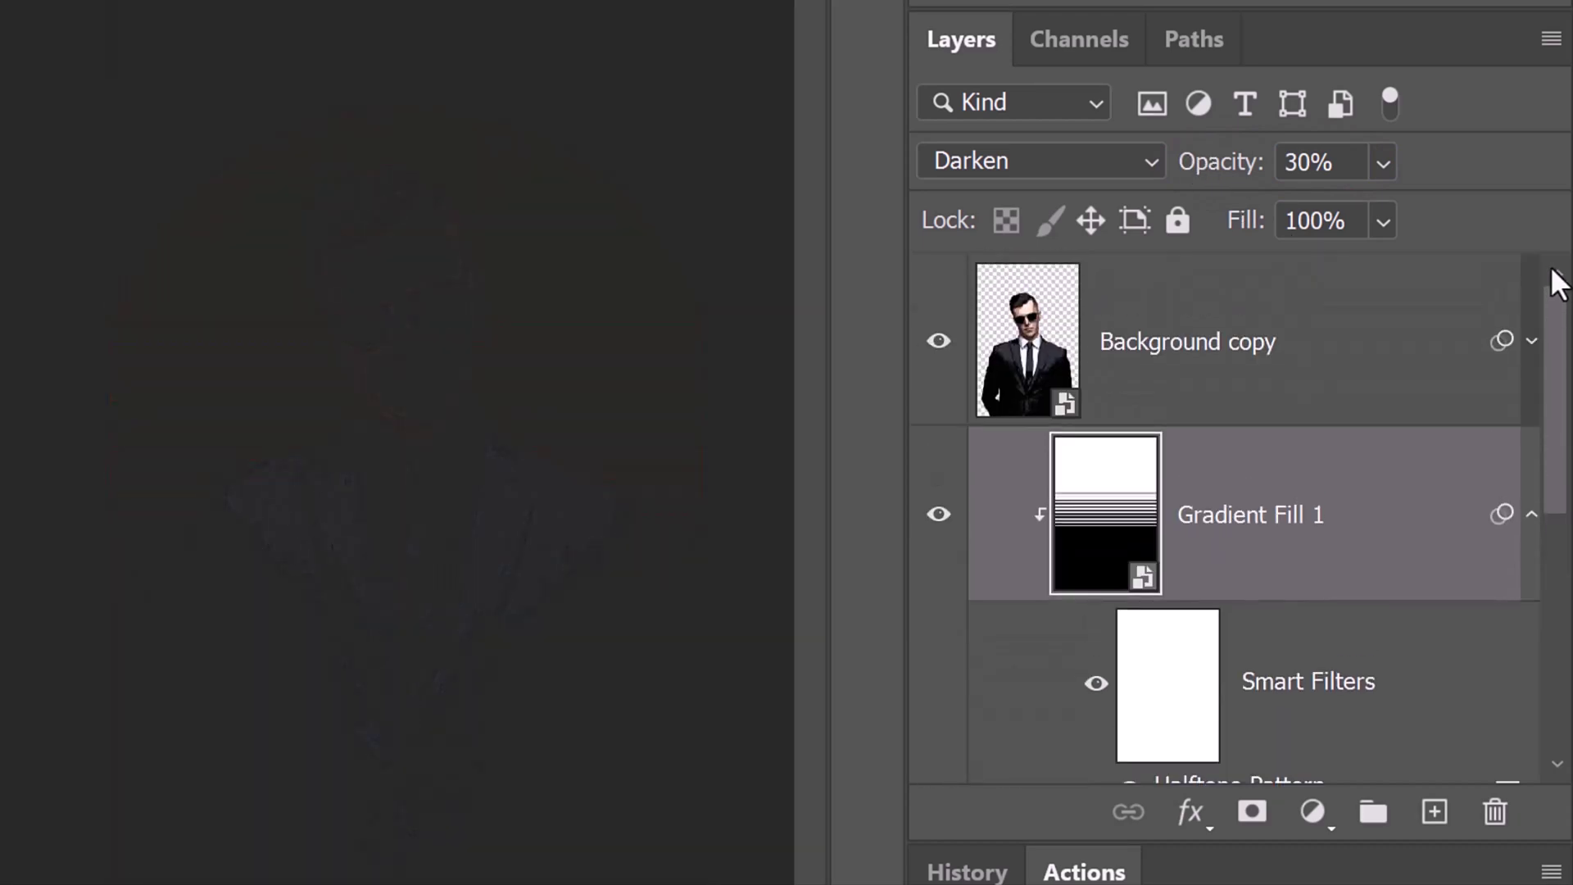
Step: Add an empty layer above Background copy and ready the Horizontal Type Tool with Trajan Pro 3 ExtraLight
{"action": "left_click", "coordinate": [1359, 359]}
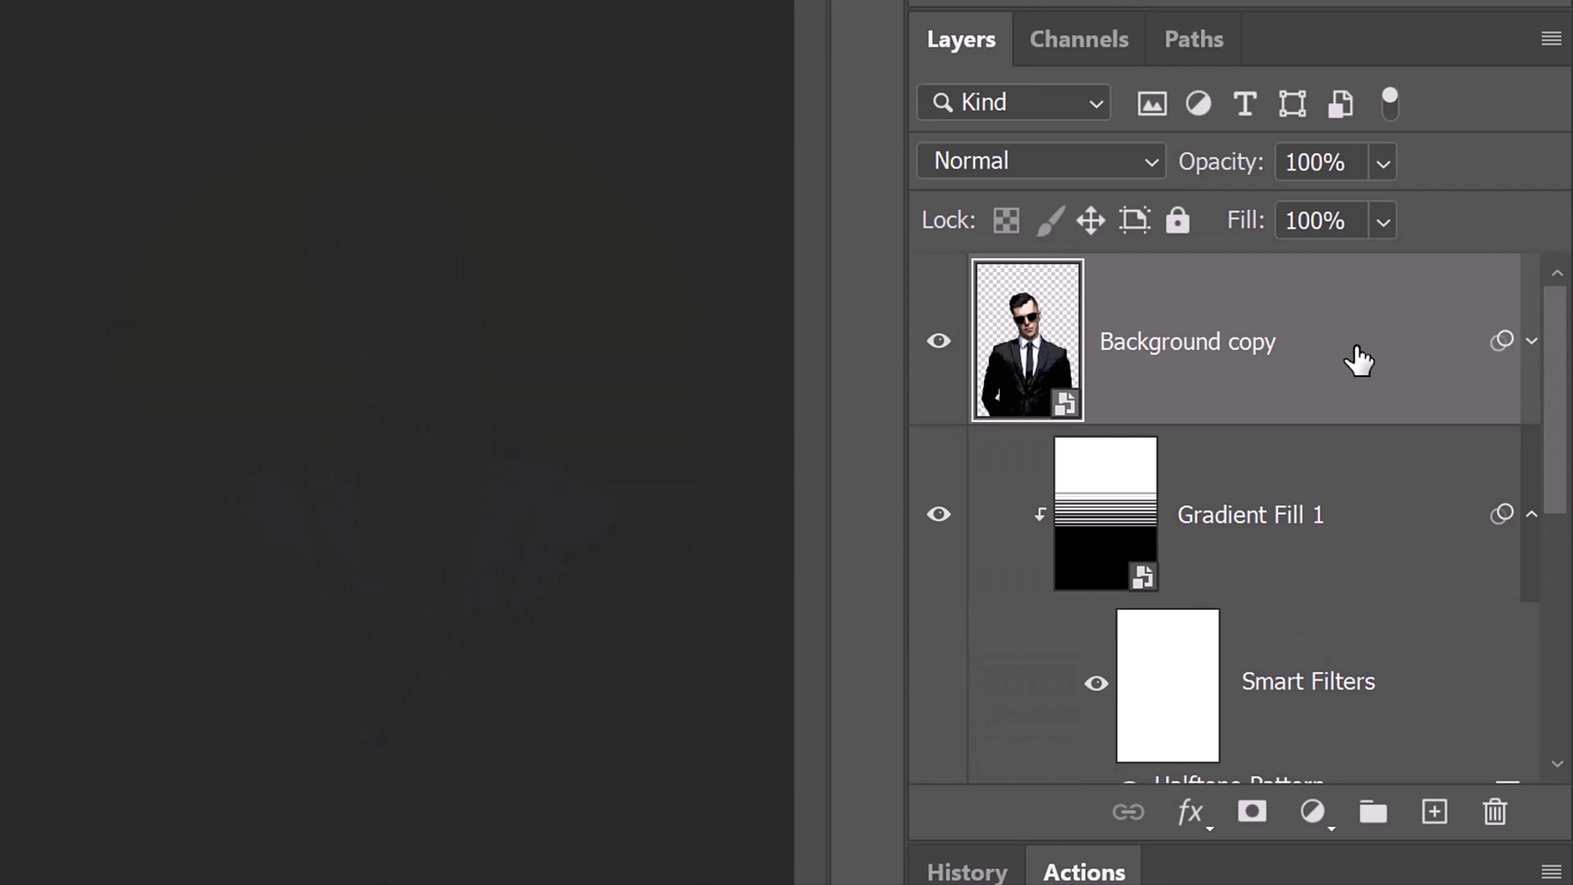
{"action": "left_click", "coordinate": [1435, 813]}
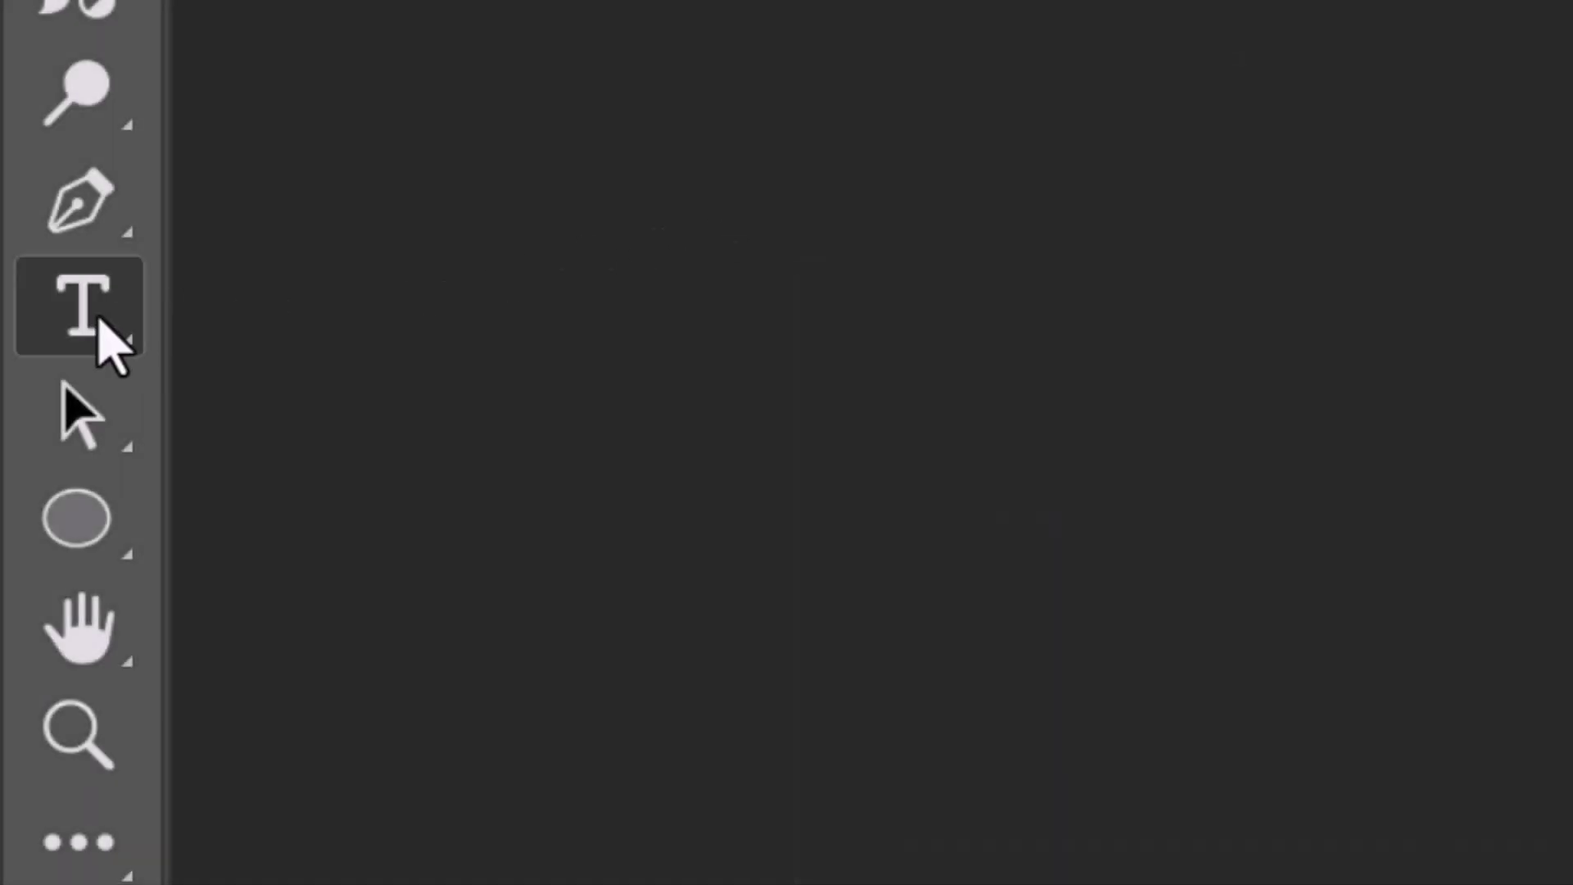
{"action": "right_click", "coordinate": [83, 305]}
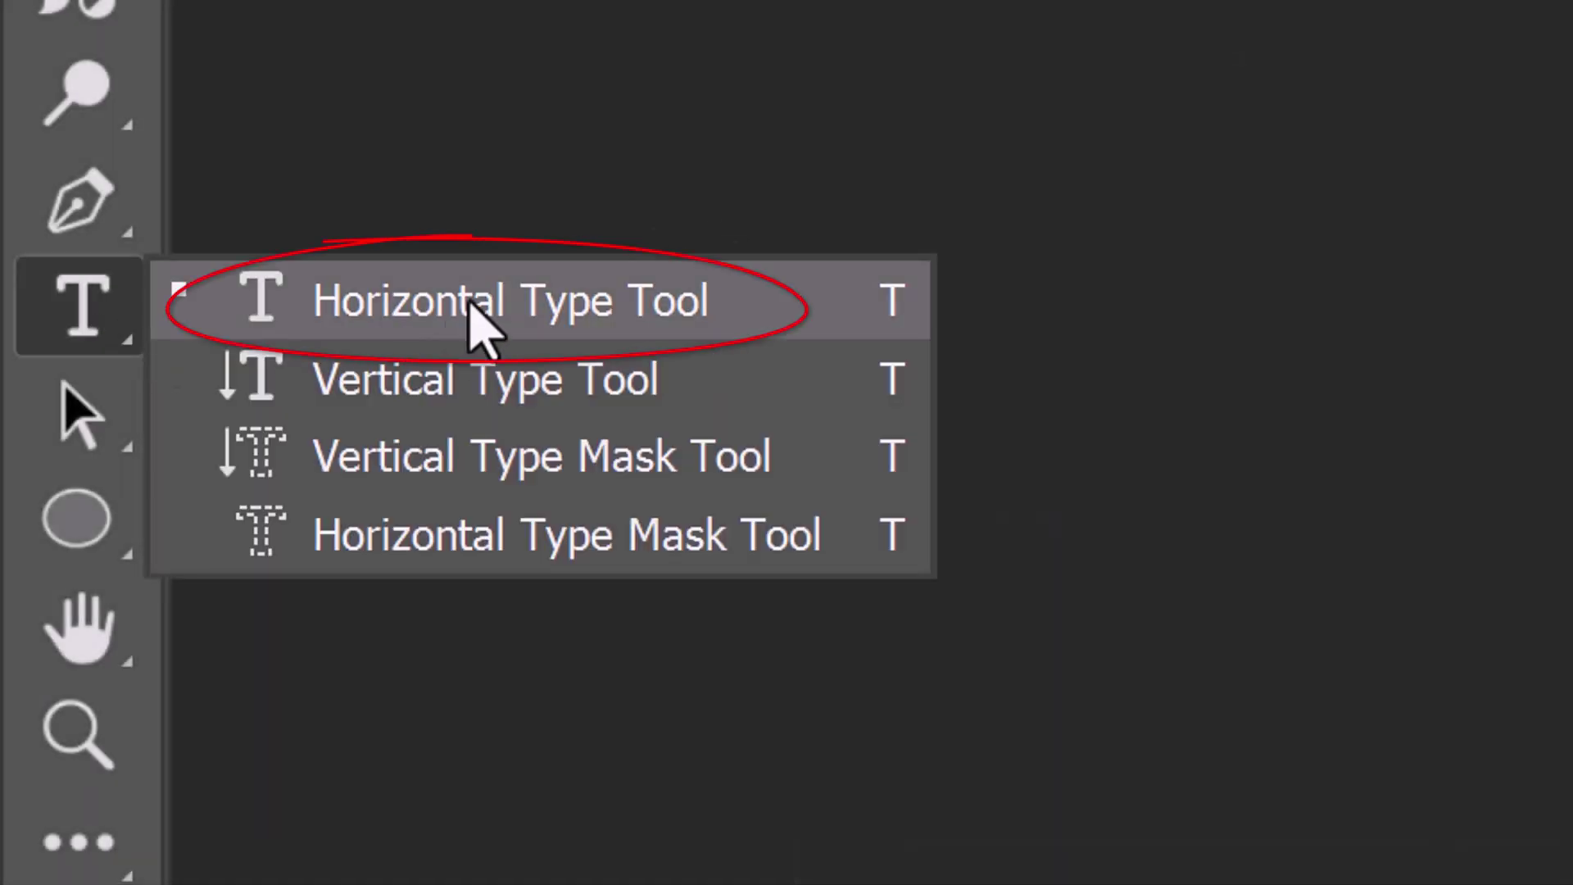
{"action": "left_click", "coordinate": [480, 323]}
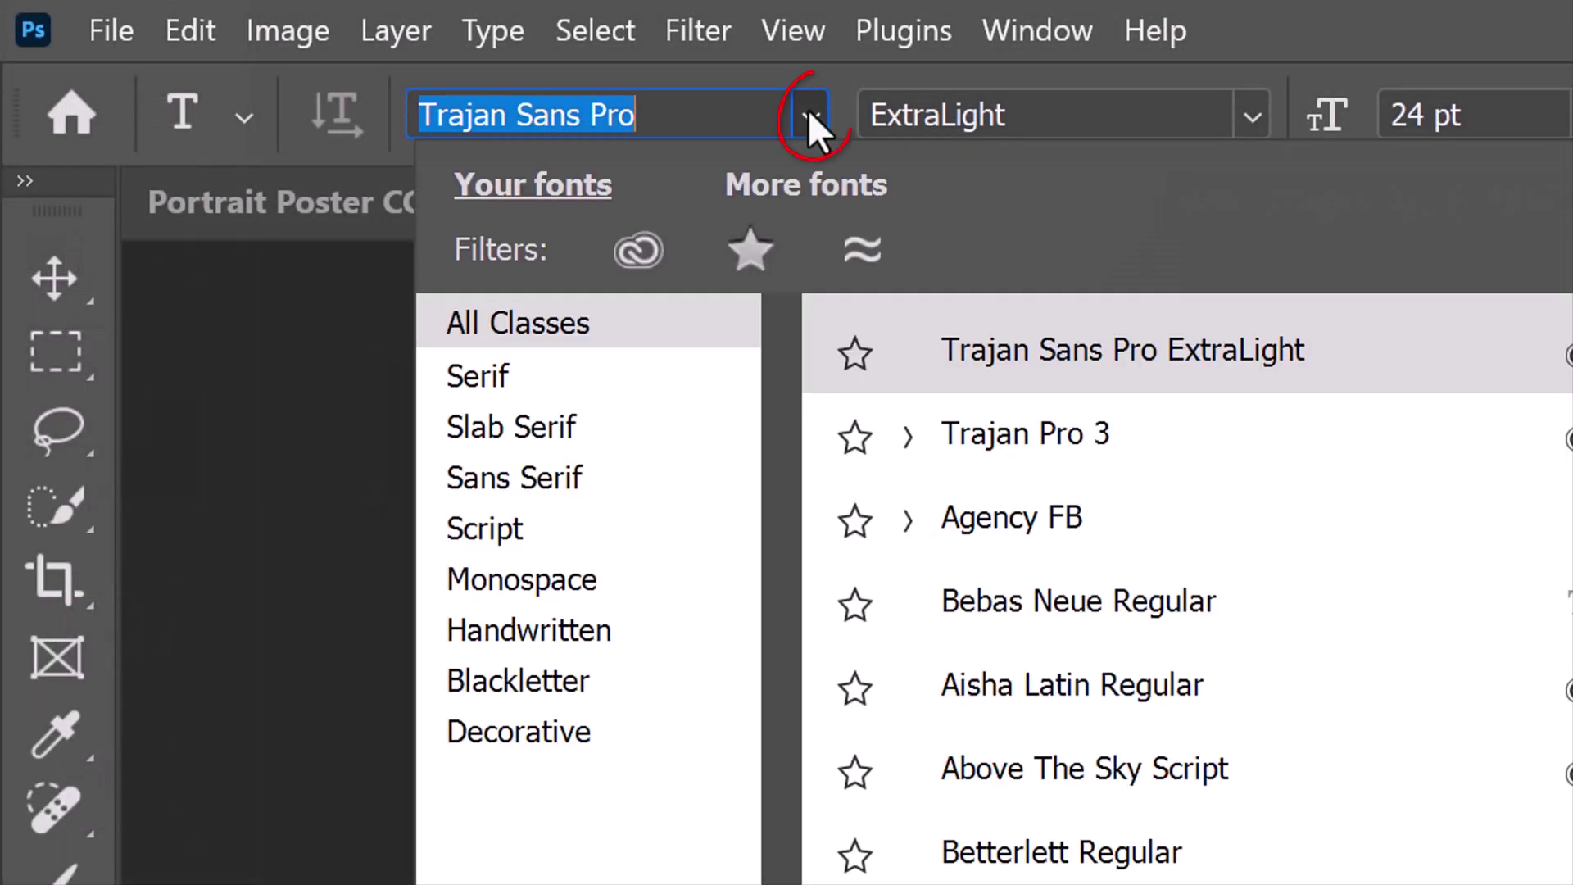
{"action": "type", "text": "trajan Pro"}
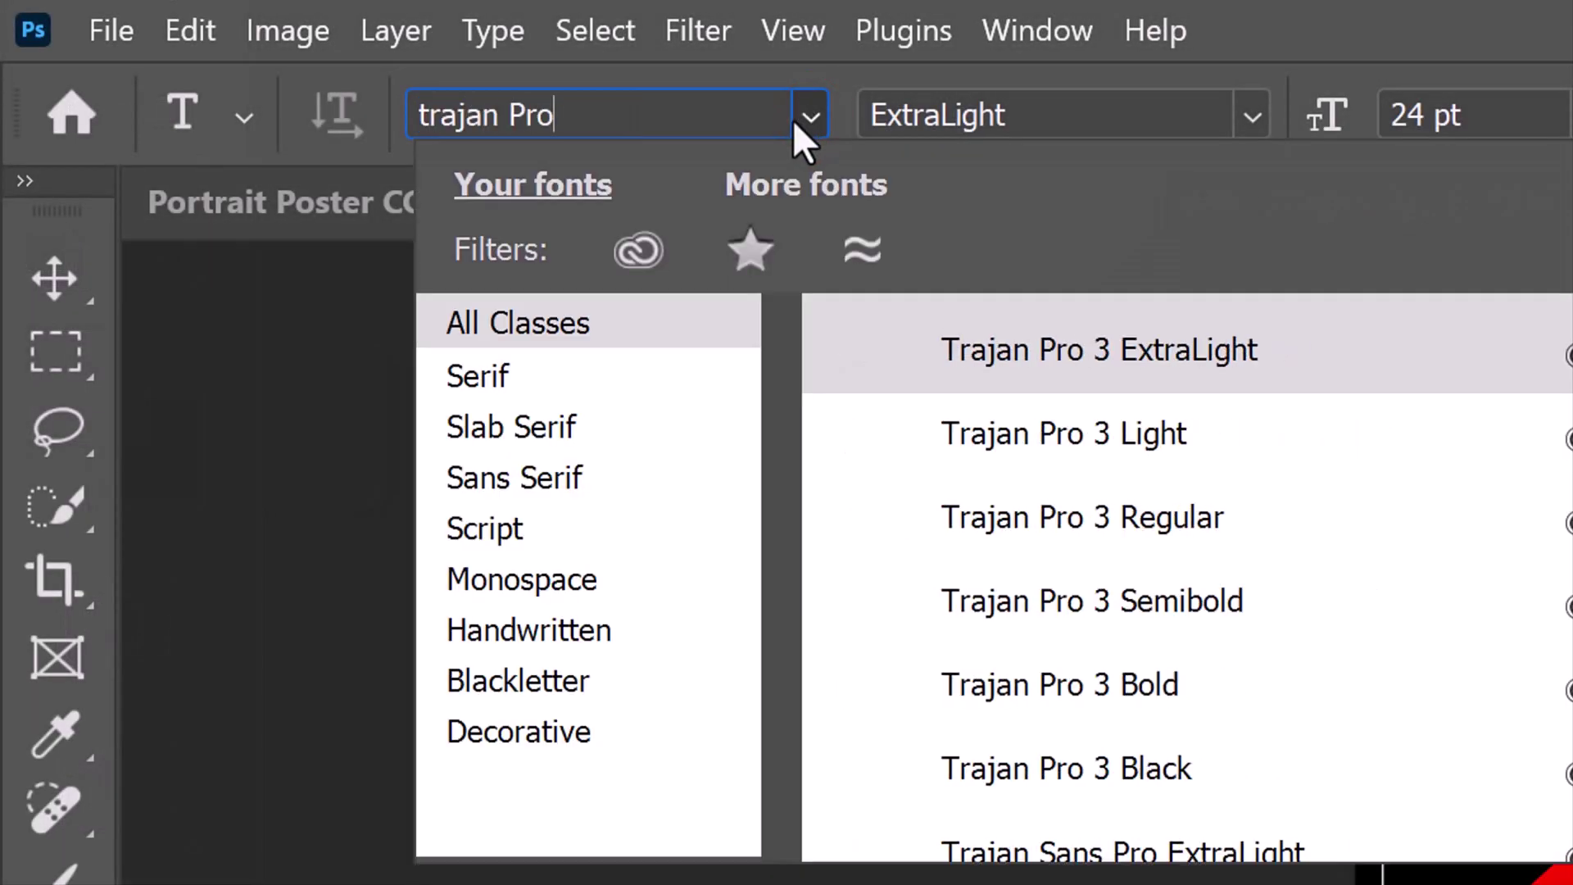
{"action": "left_click", "coordinate": [1067, 351]}
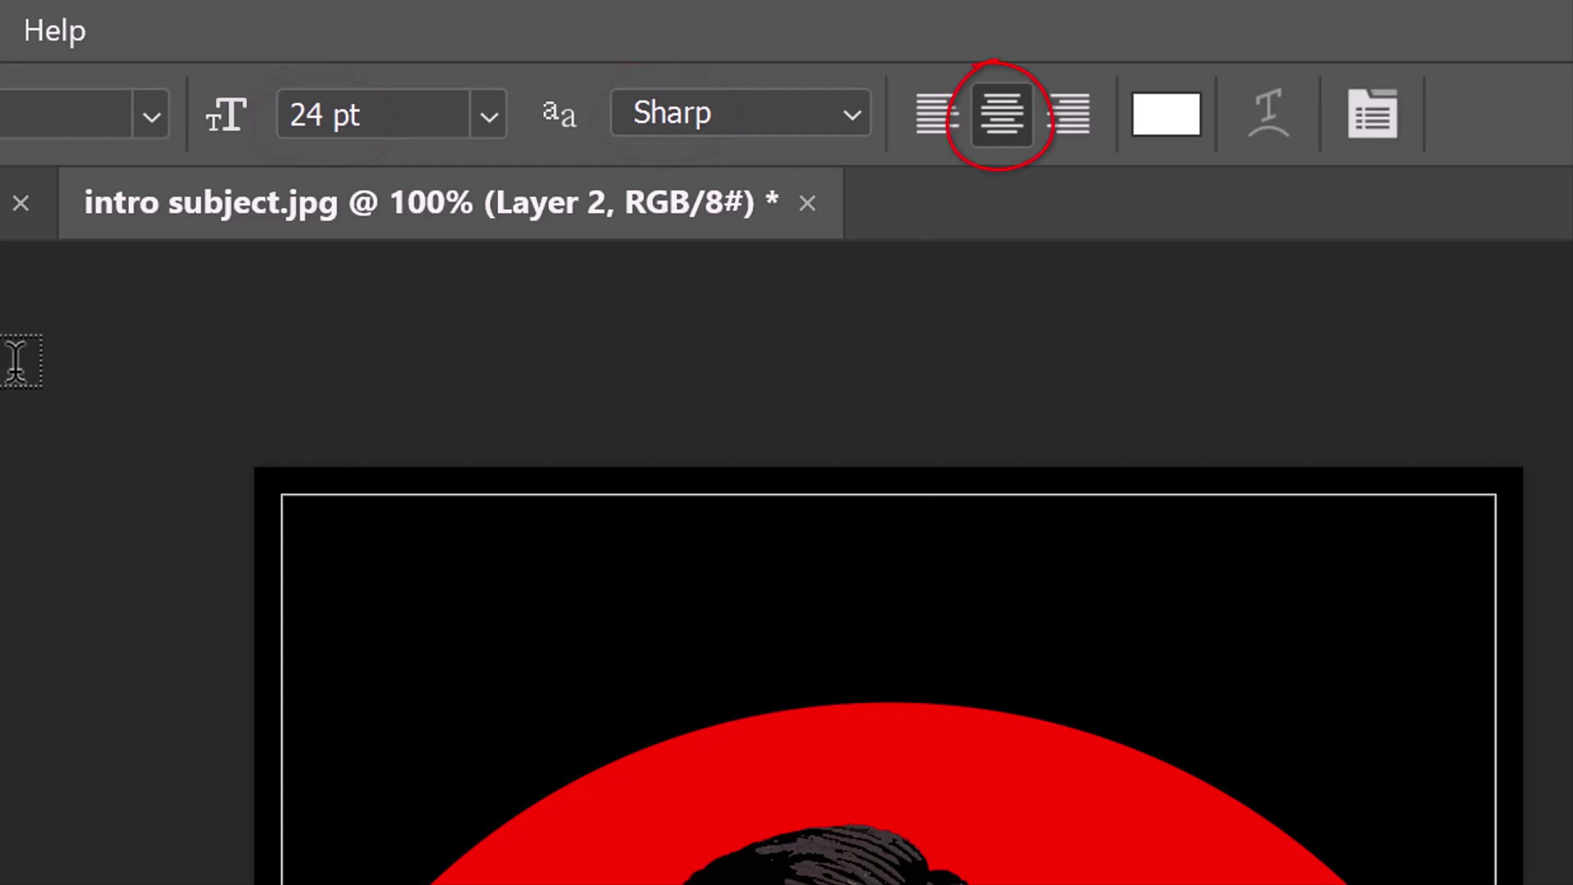
Step: Write the title AGENT 008 near the poster top and select it for spacing adjustments
{"action": "left_click", "coordinate": [860, 640]}
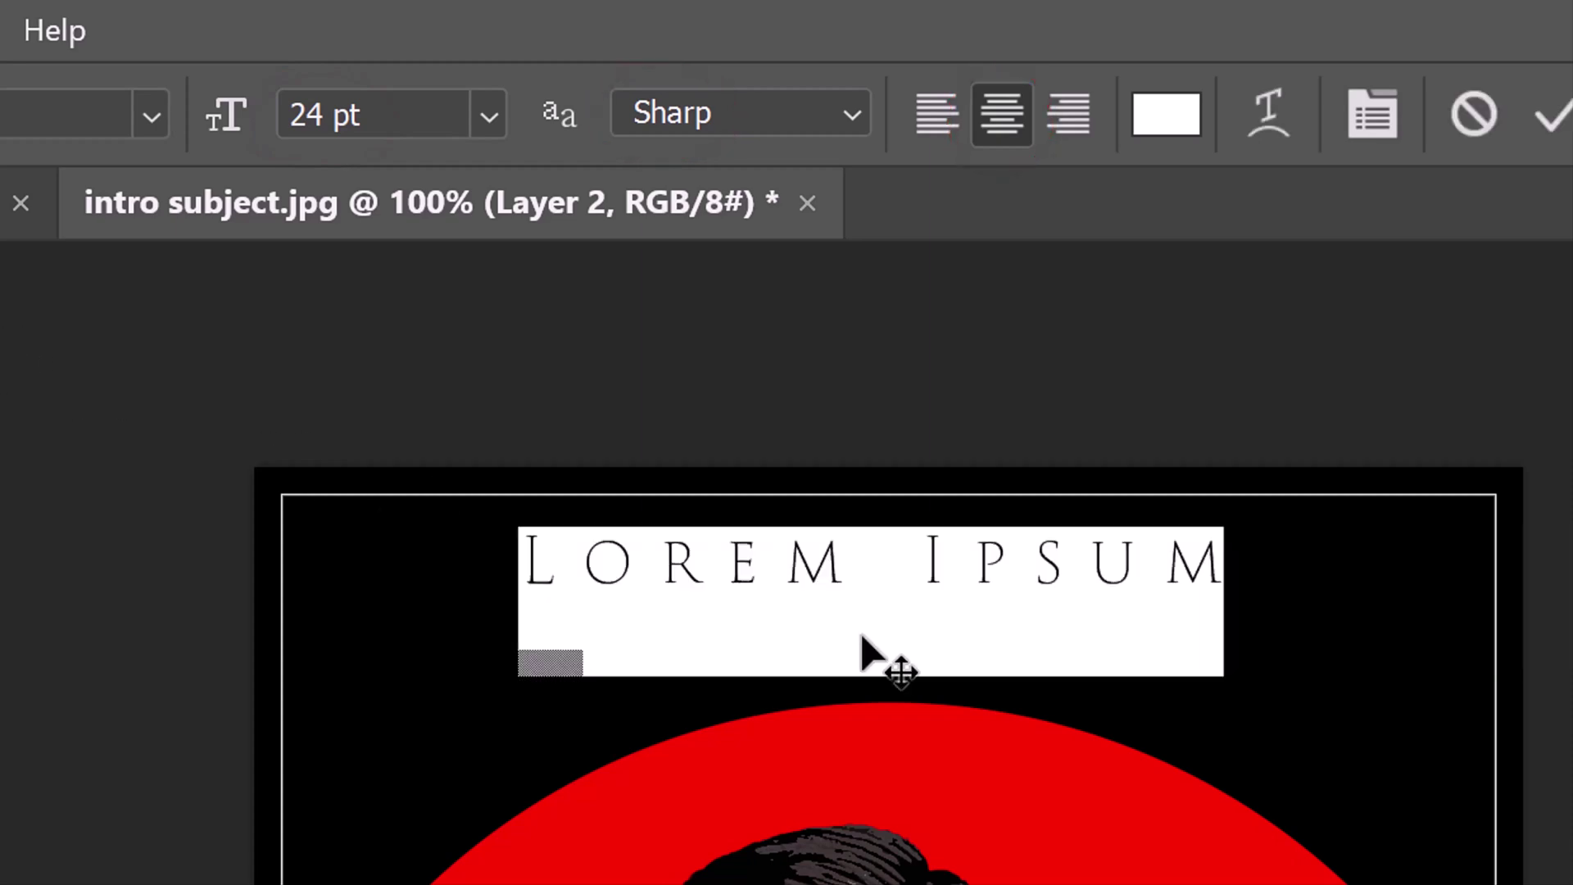
{"action": "type", "text": "AGENT 0"}
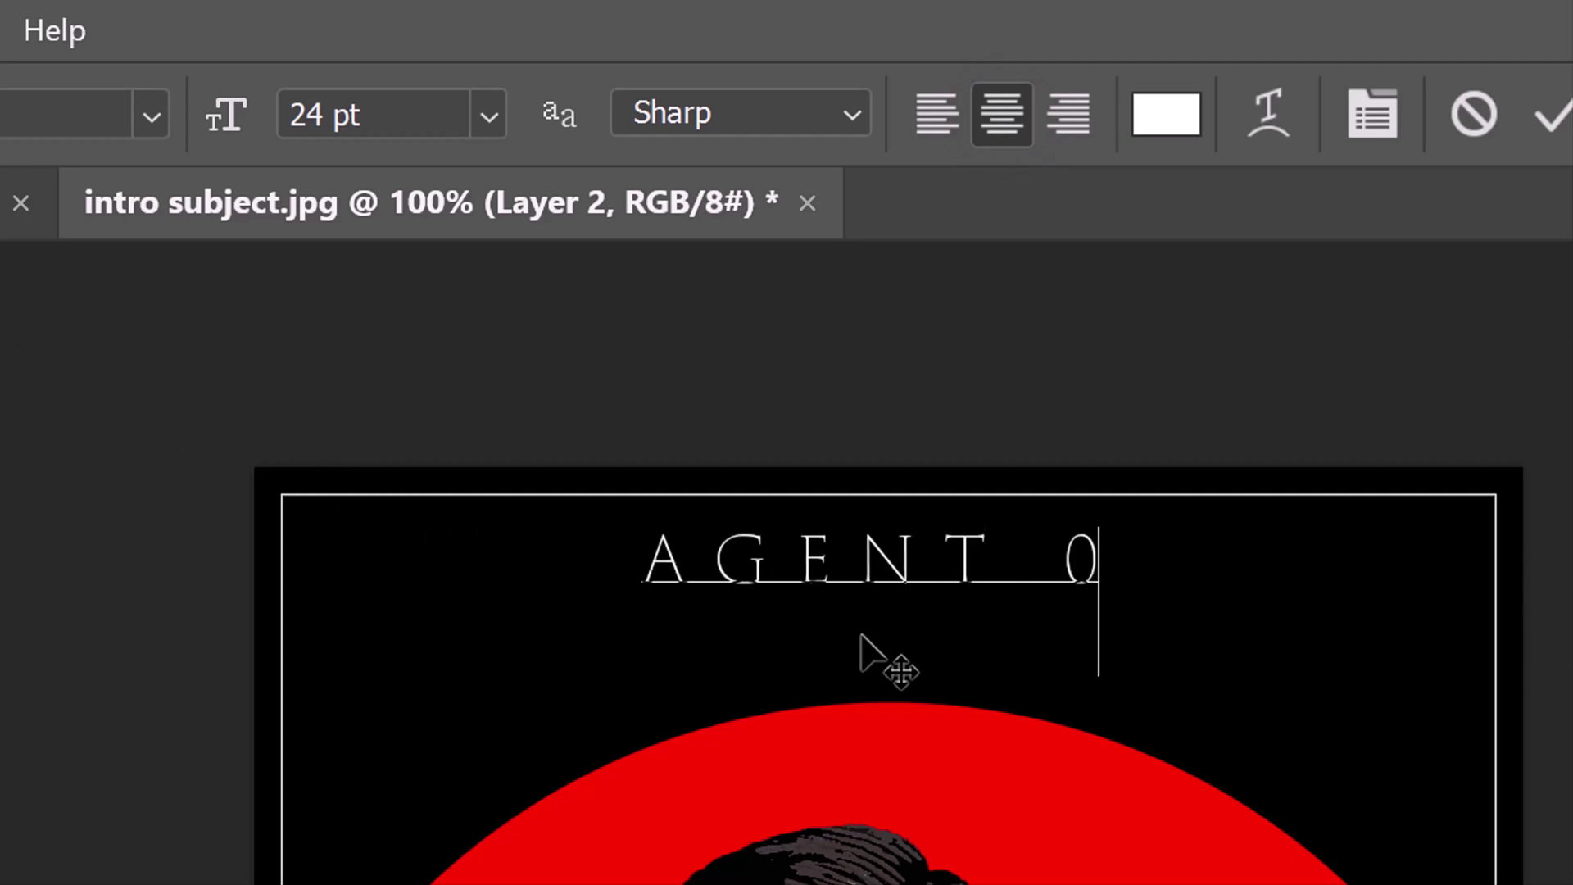
{"action": "type", "text": "08"}
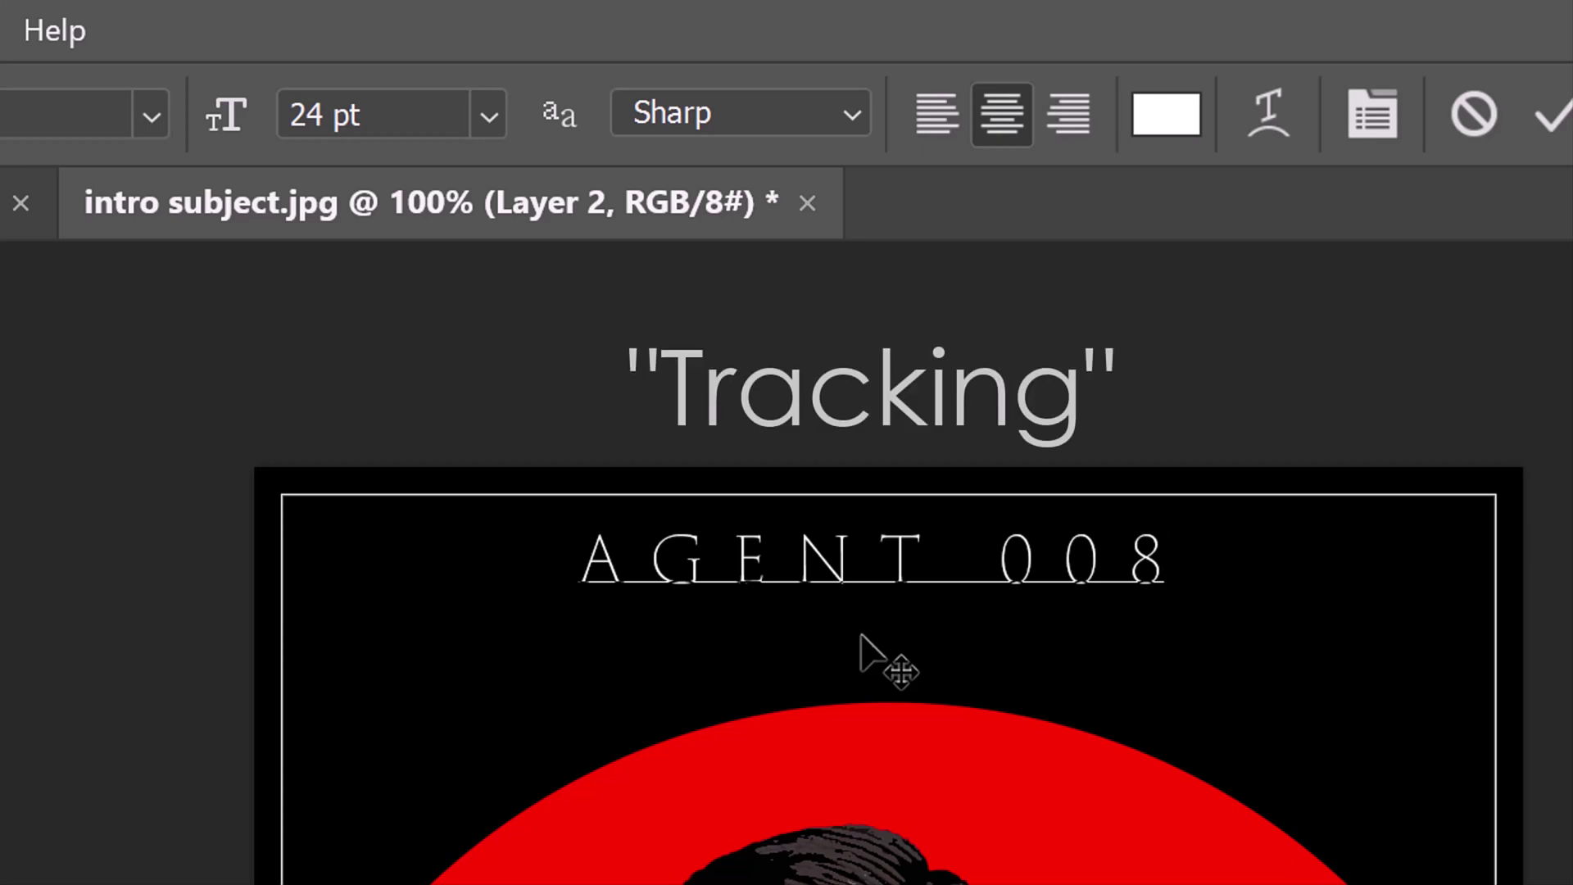
{"action": "left_click_drag", "start_coordinate": [1167, 560], "coordinate": [521, 532]}
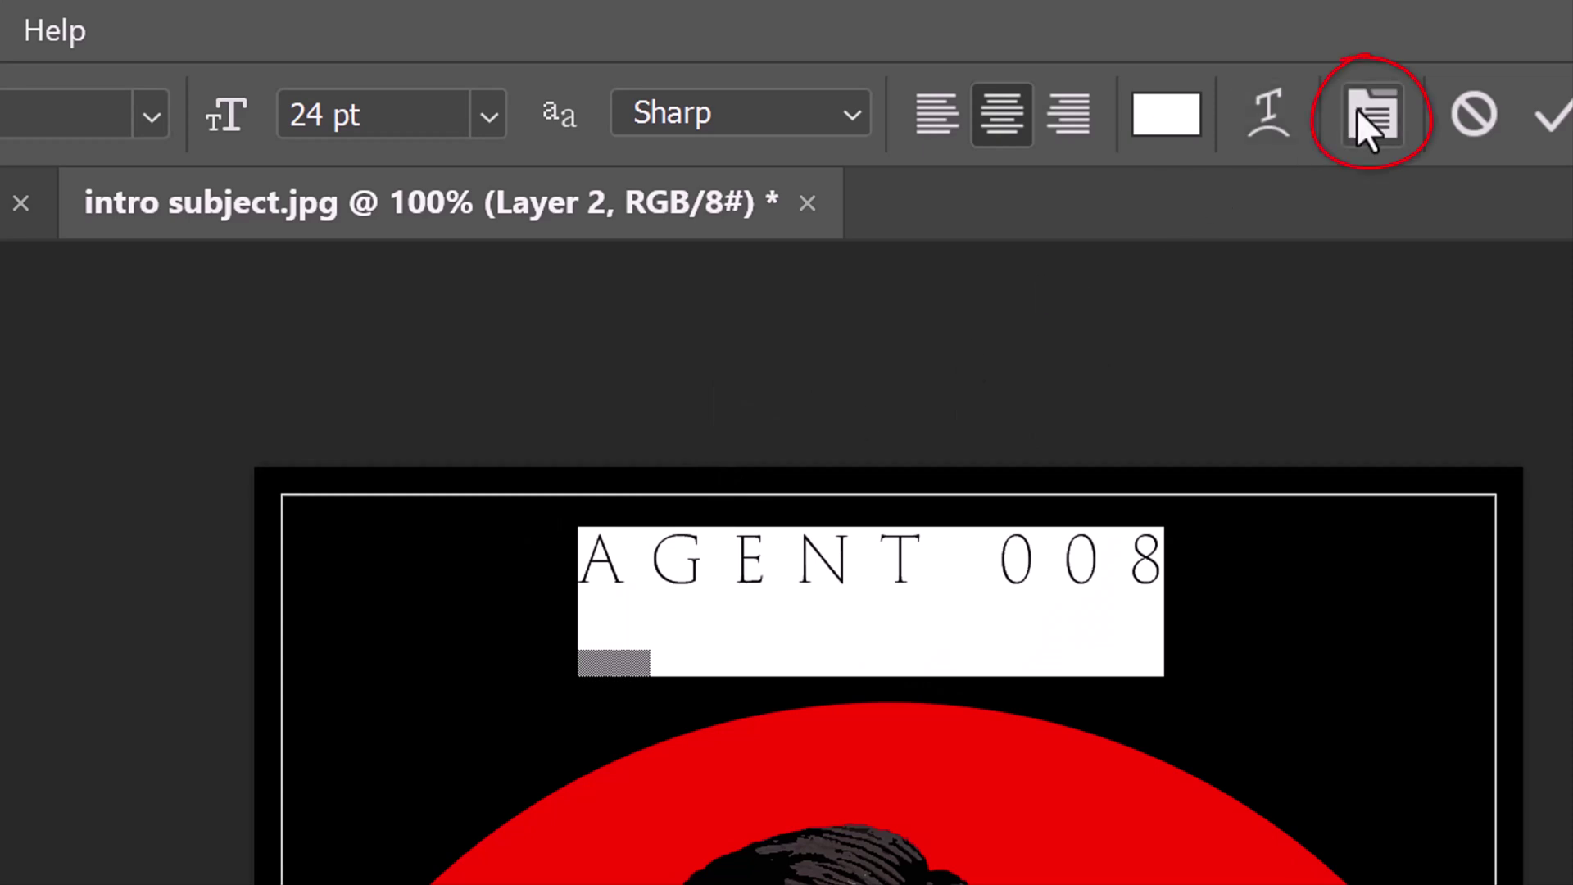
Step: Set the AGENT 008 title to 42 pt with tracking 280 via the Character panel and commit it
{"action": "left_click", "coordinate": [1370, 119]}
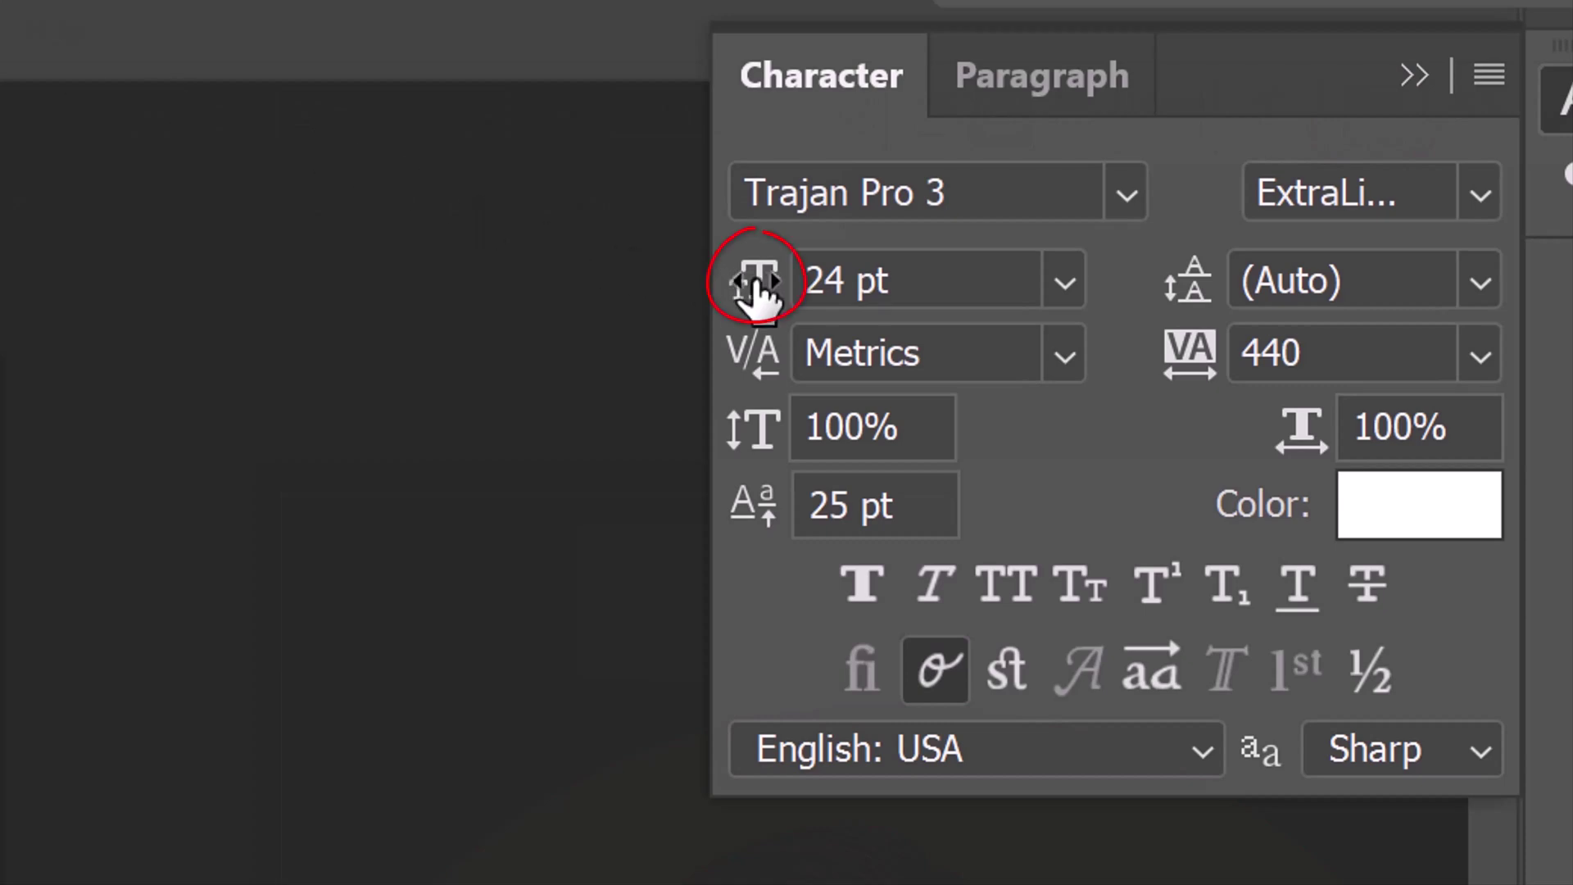
{"action": "left_click_drag", "start_coordinate": [757, 286], "coordinate": [811, 305]}
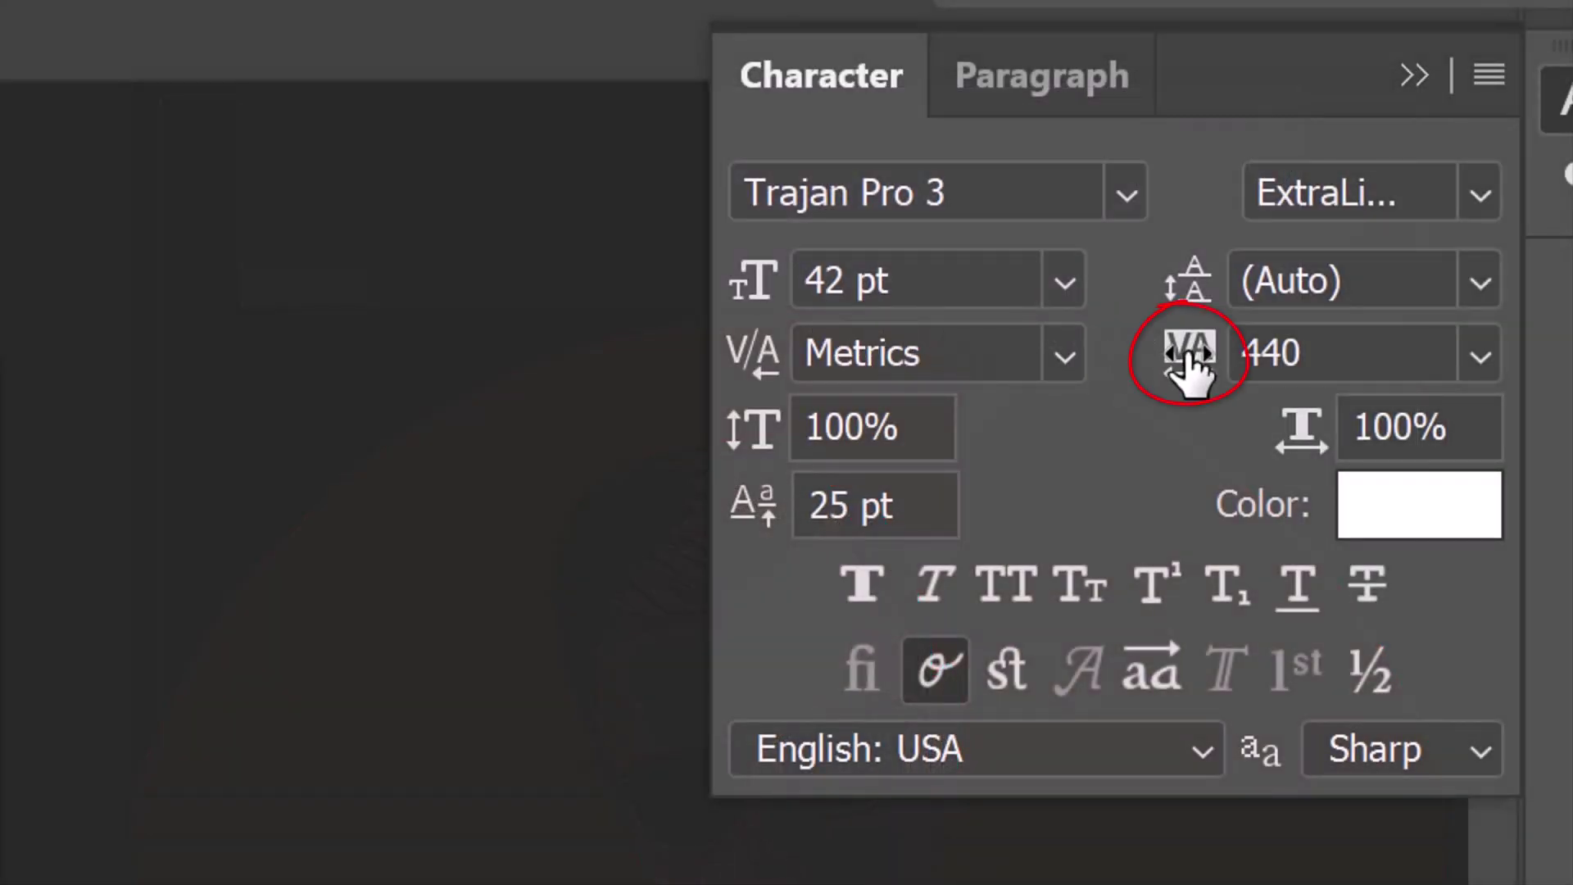
{"action": "left_click_drag", "start_coordinate": [1190, 359], "coordinate": [1161, 363]}
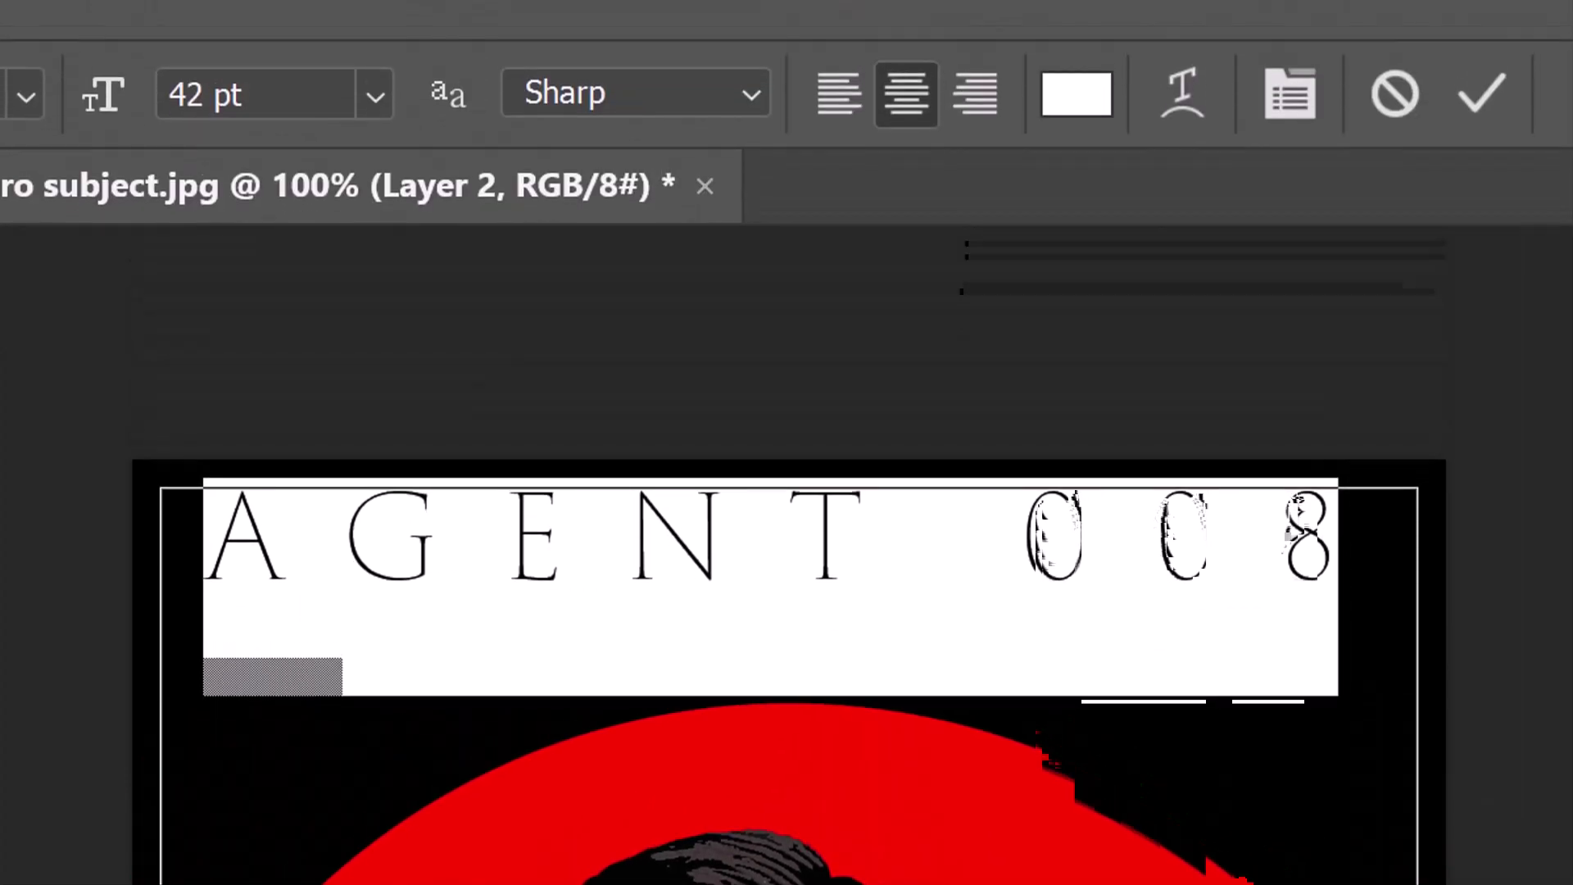
{"action": "left_click", "coordinate": [1484, 95]}
{"action": "left_click", "coordinate": [1482, 96]}
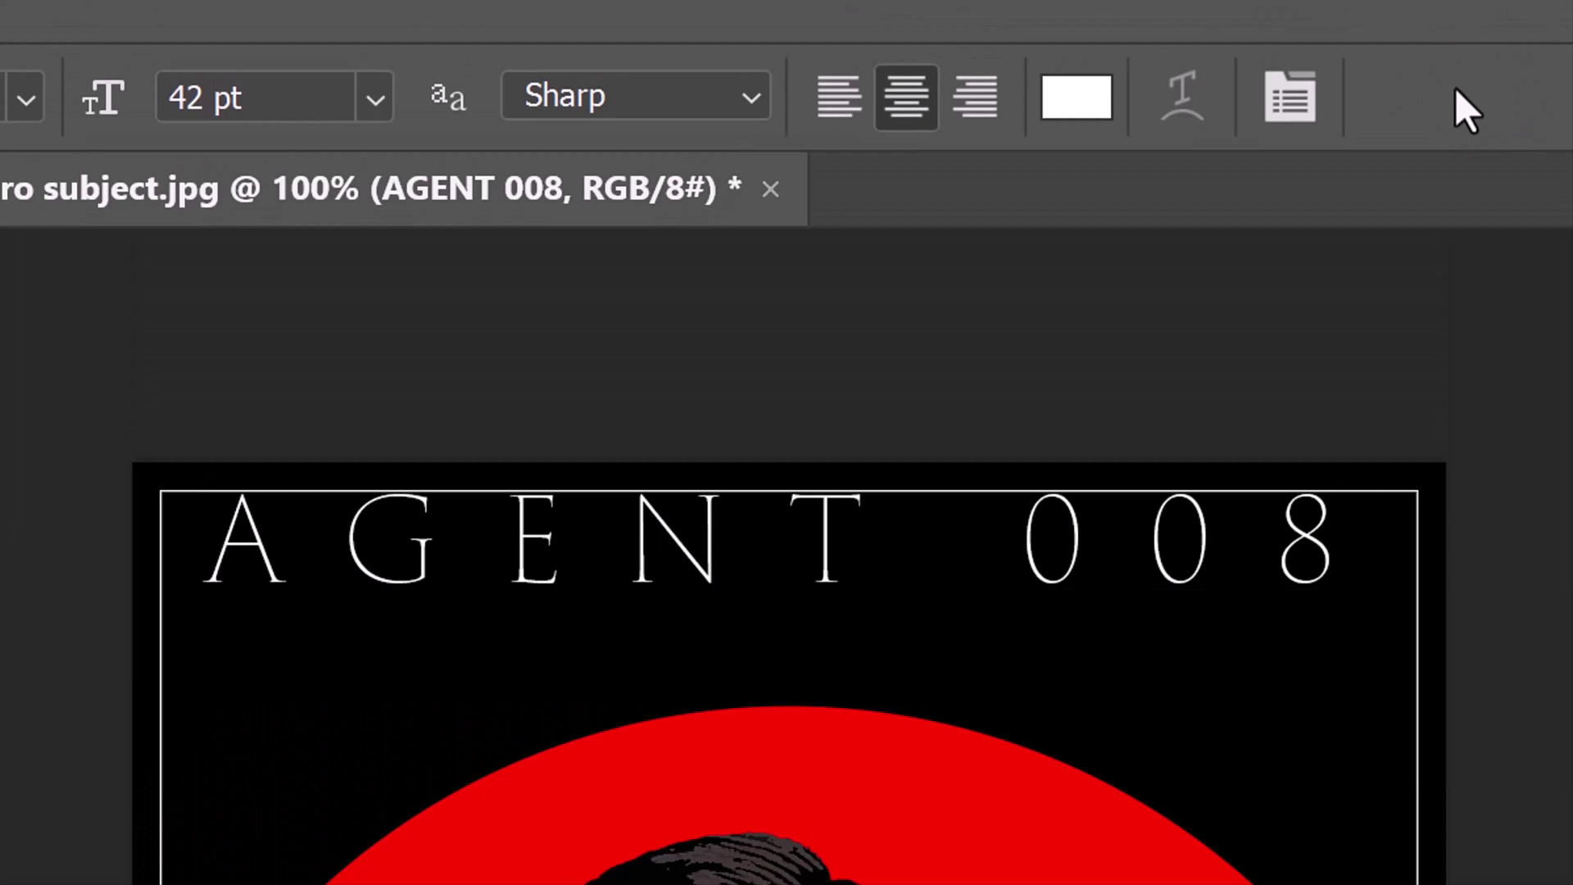
Step: Centre the AGENT 008 title horizontally on the canvas with Align Horizontal Centers
{"action": "key", "text": "ctrl+a"}
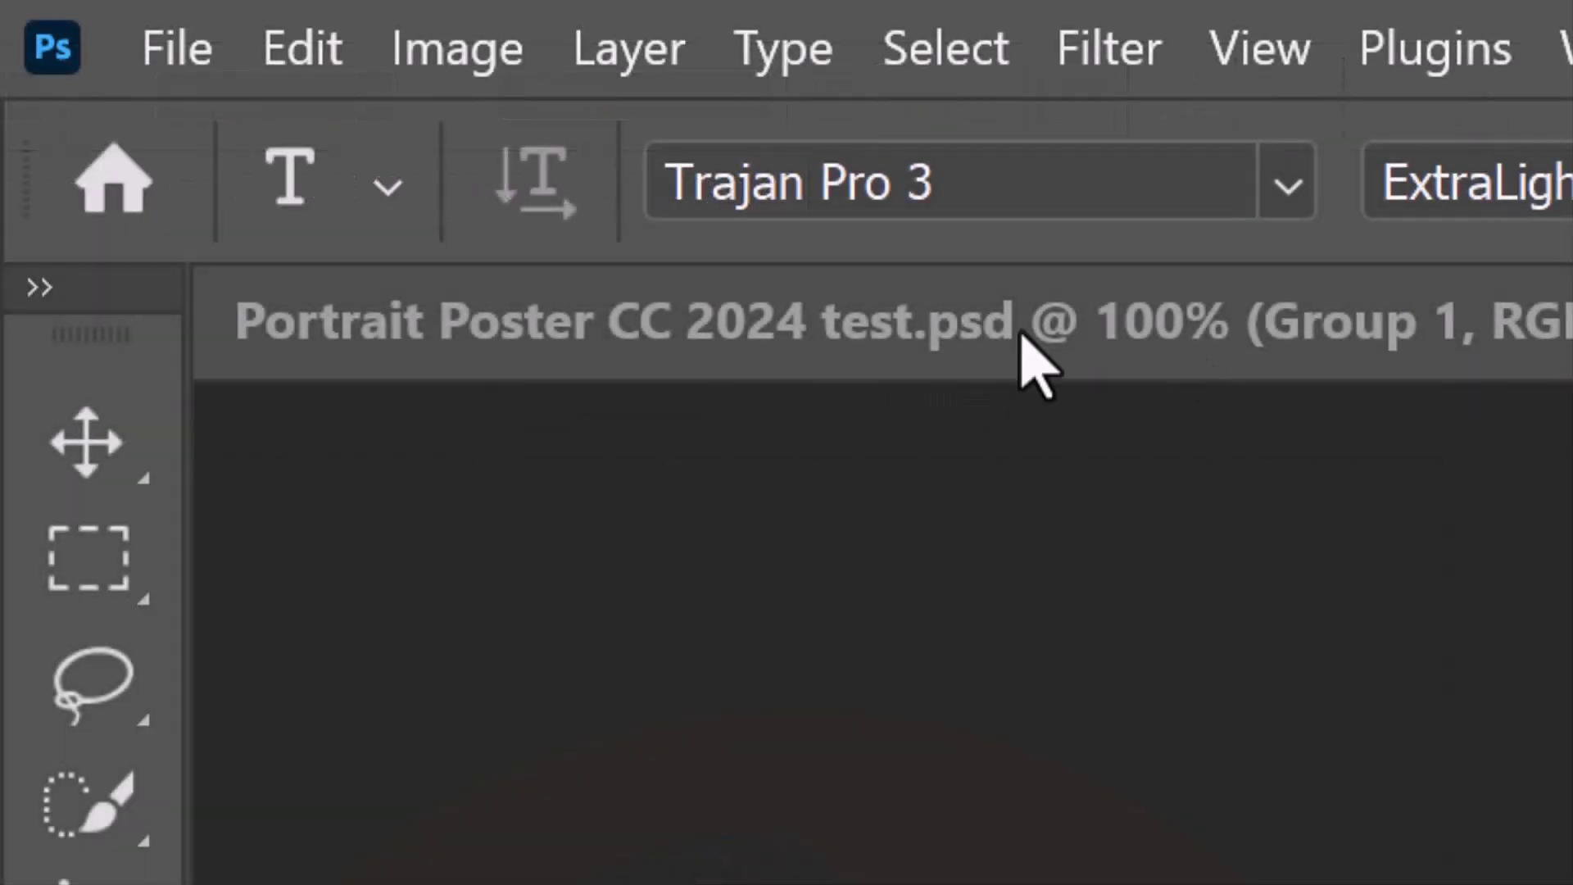
{"action": "left_click", "coordinate": [89, 440]}
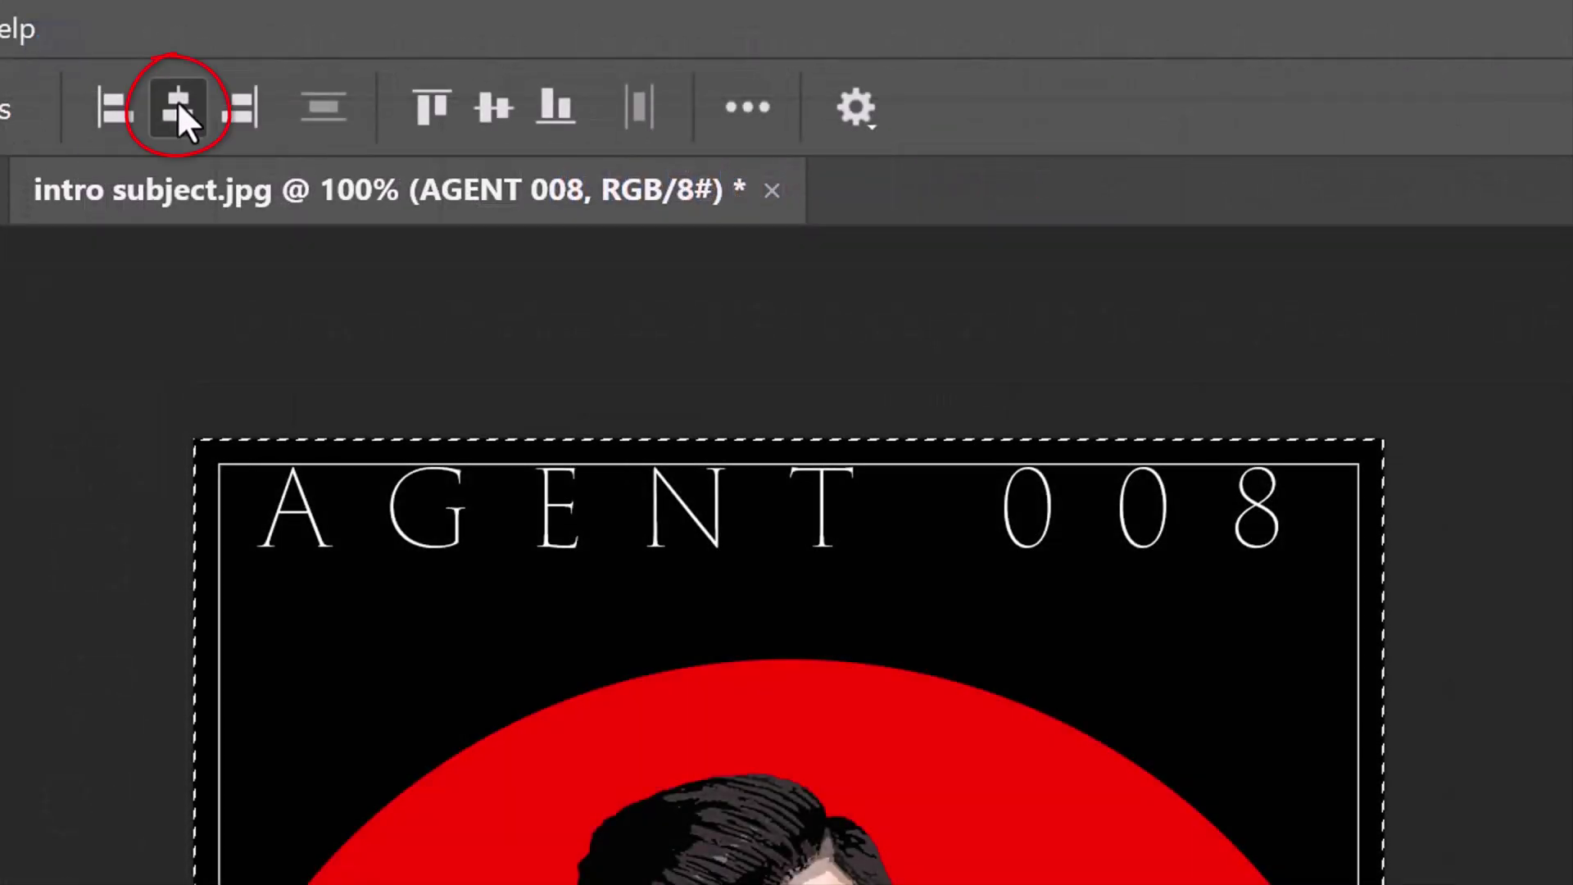
{"action": "left_click", "coordinate": [177, 101]}
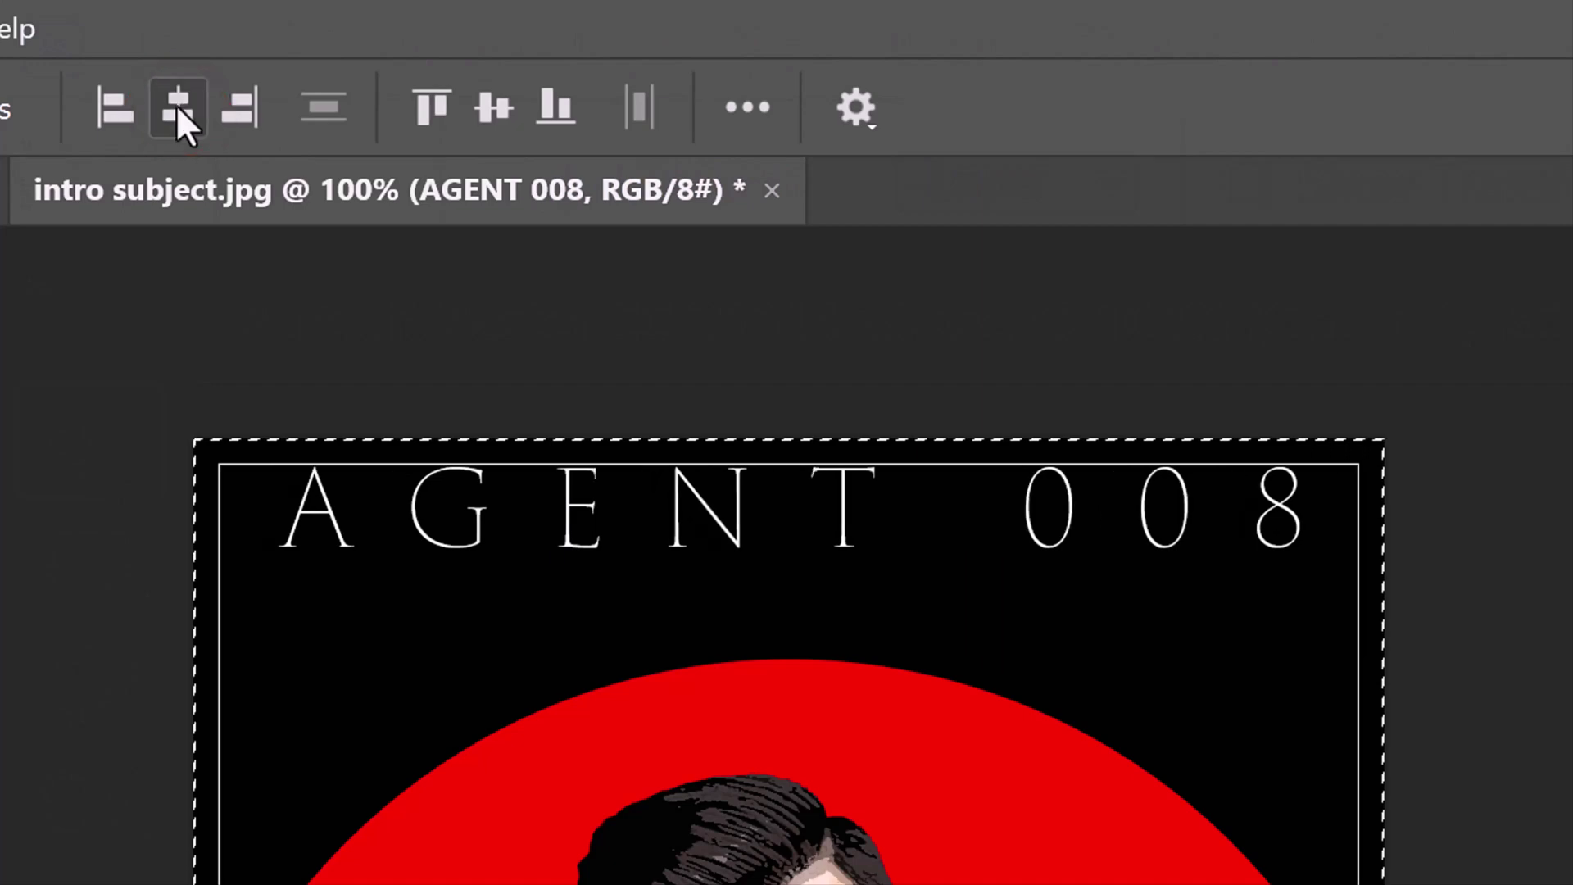
{"action": "key", "text": "ctrl+d"}
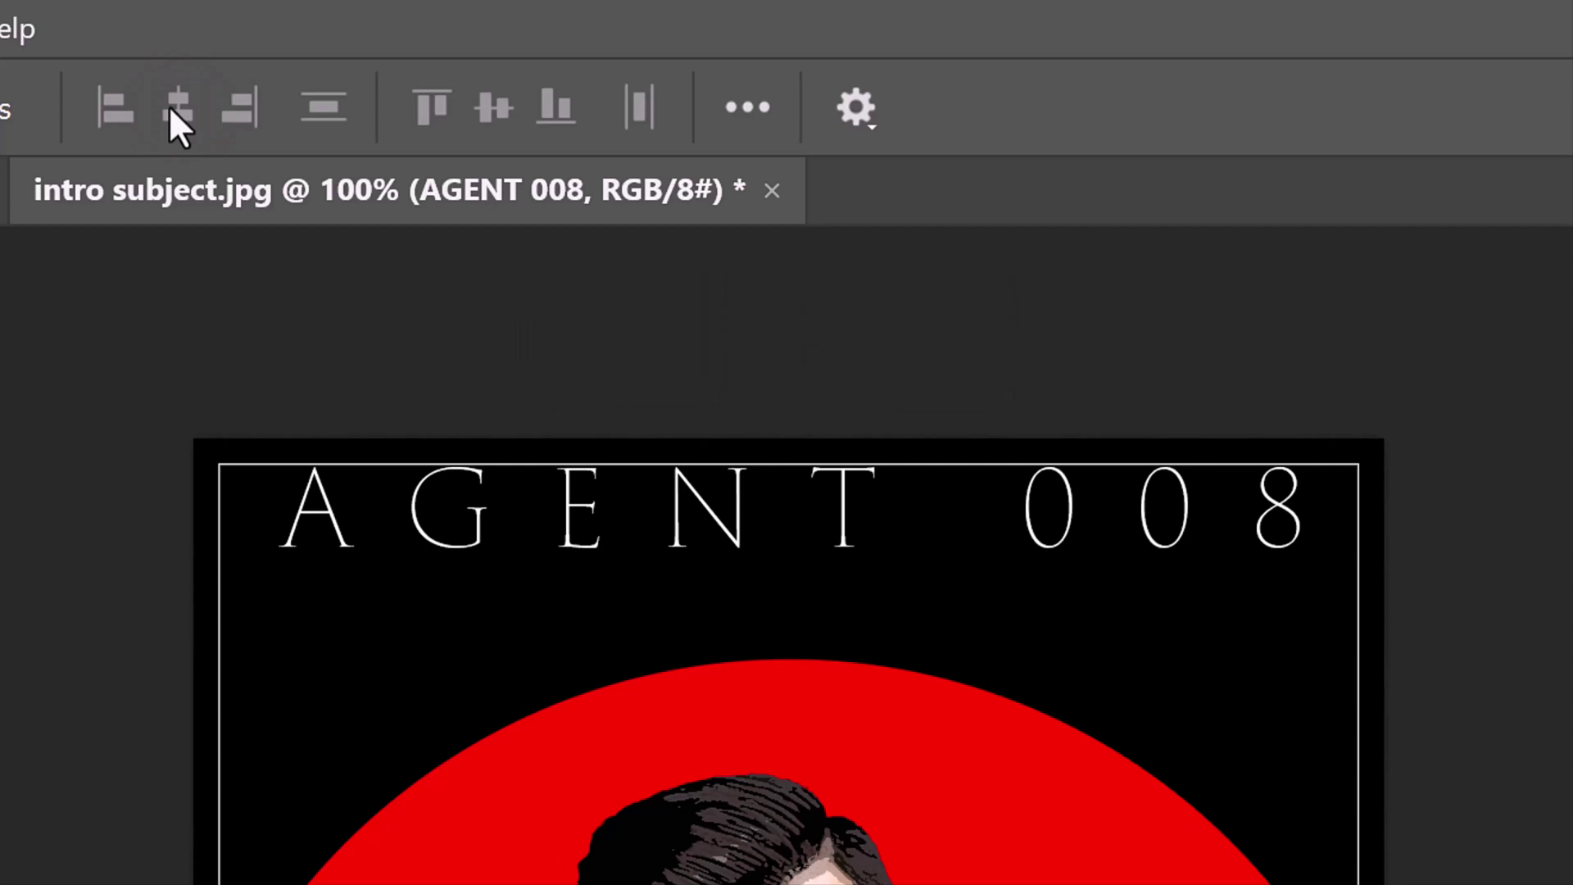
Step: Nudge the title slightly lower with Shift-arrow steps
{"action": "key", "text": "shift"}
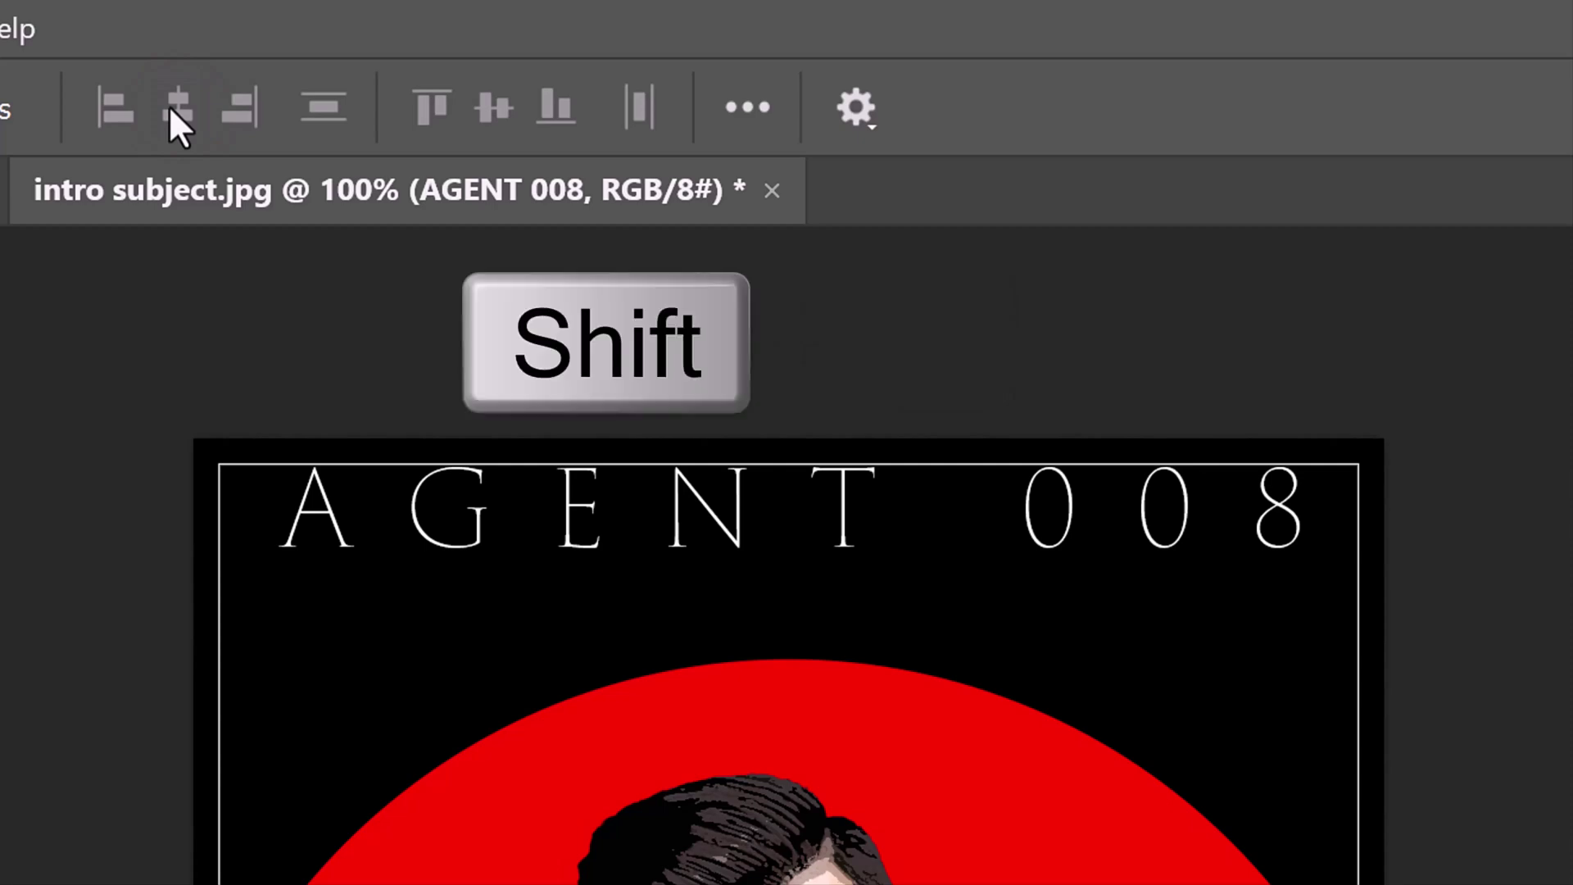
{"action": "key", "text": "shift+Up"}
{"action": "key", "text": "shift+Down"}
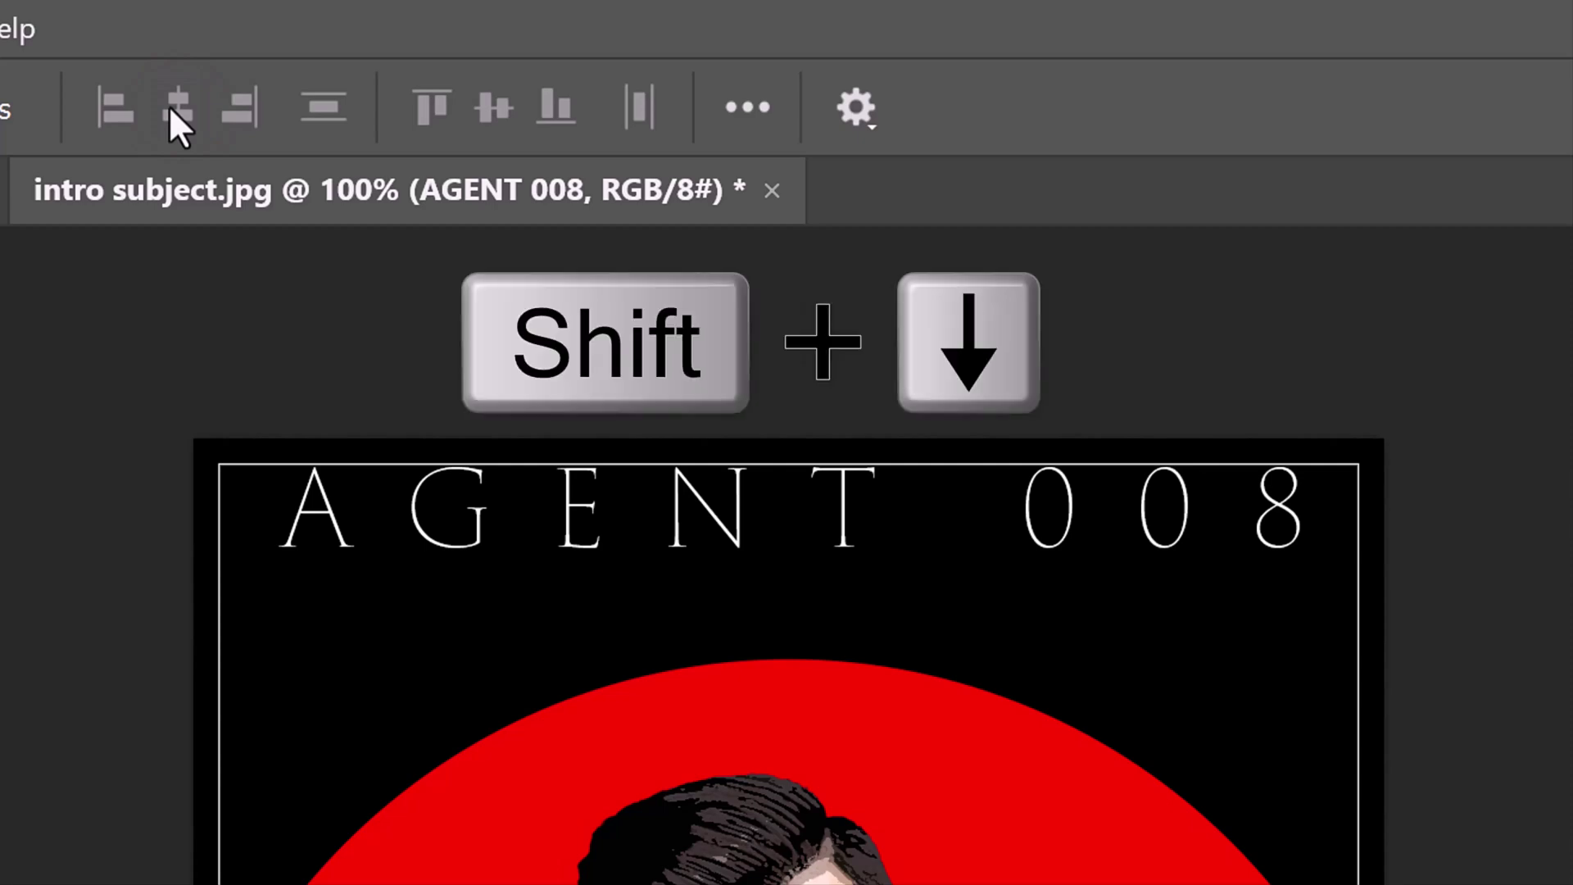
{"action": "key", "text": "shift+Down"}
{"action": "key", "text": "shift+Down"}
{"action": "key", "text": "shift+Down"}
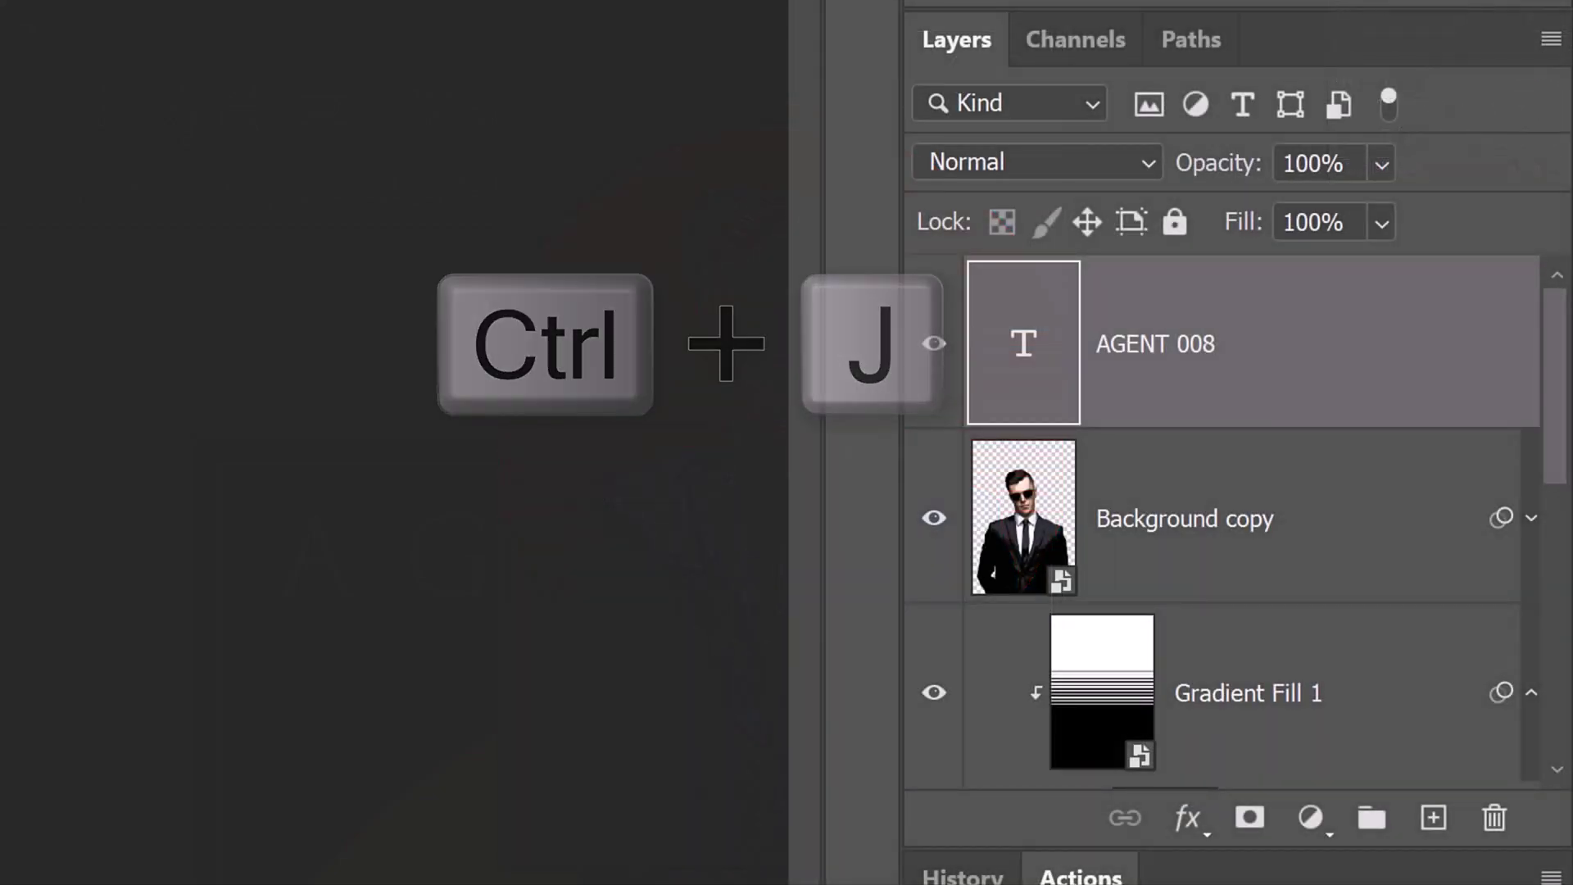
Step: Duplicate the AGENT 008 layer and move one copy to the poster bottom for the BLACK OPS title
{"action": "key", "text": "ctrl+j"}
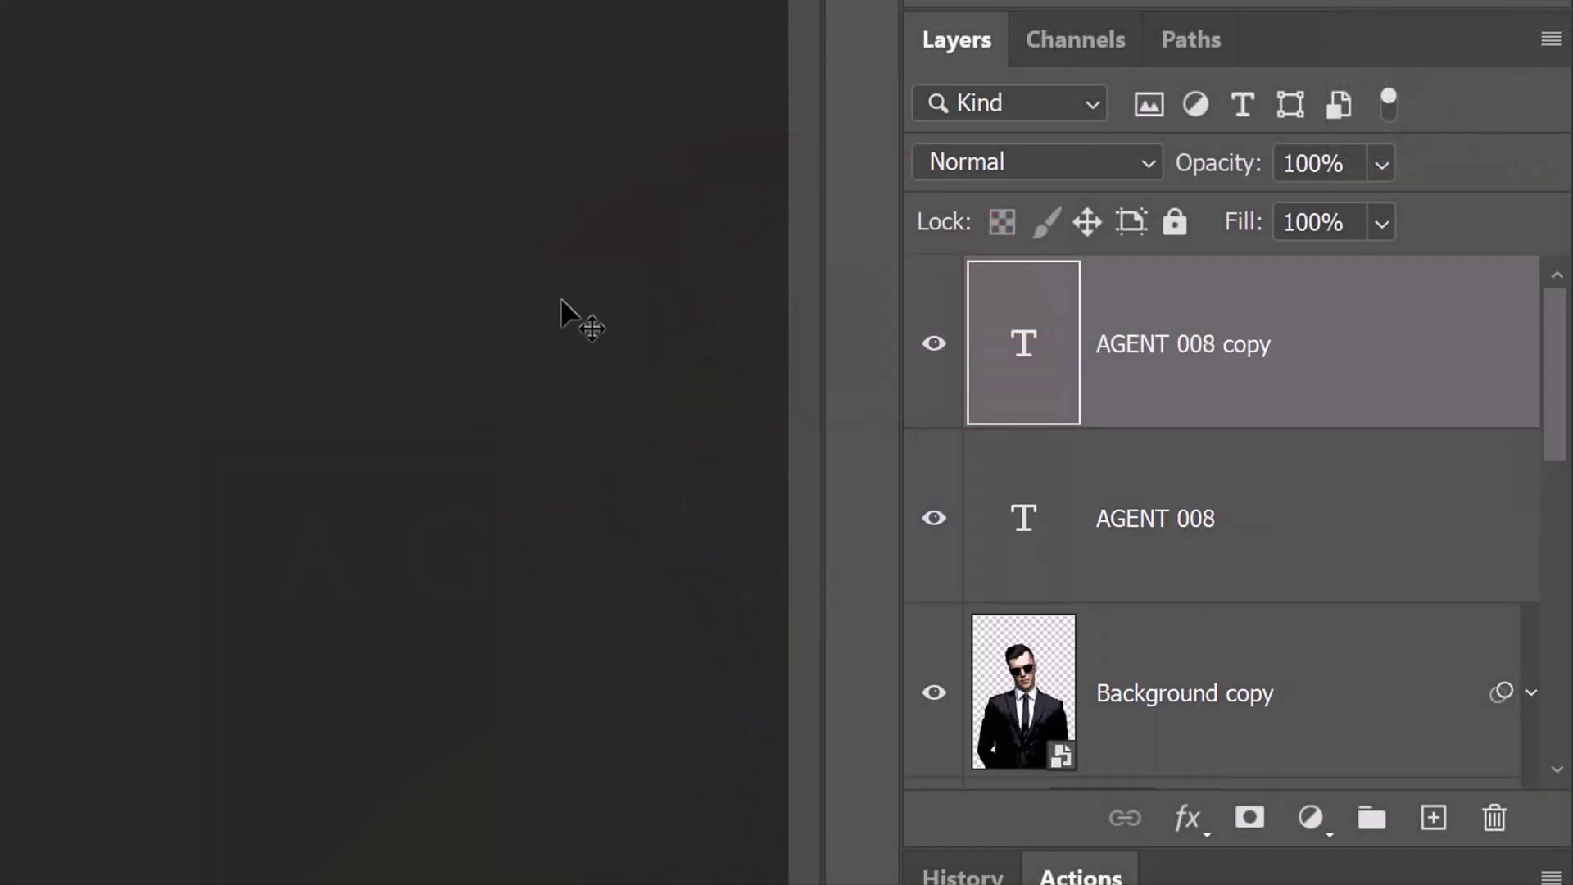
{"action": "left_click", "coordinate": [1019, 528]}
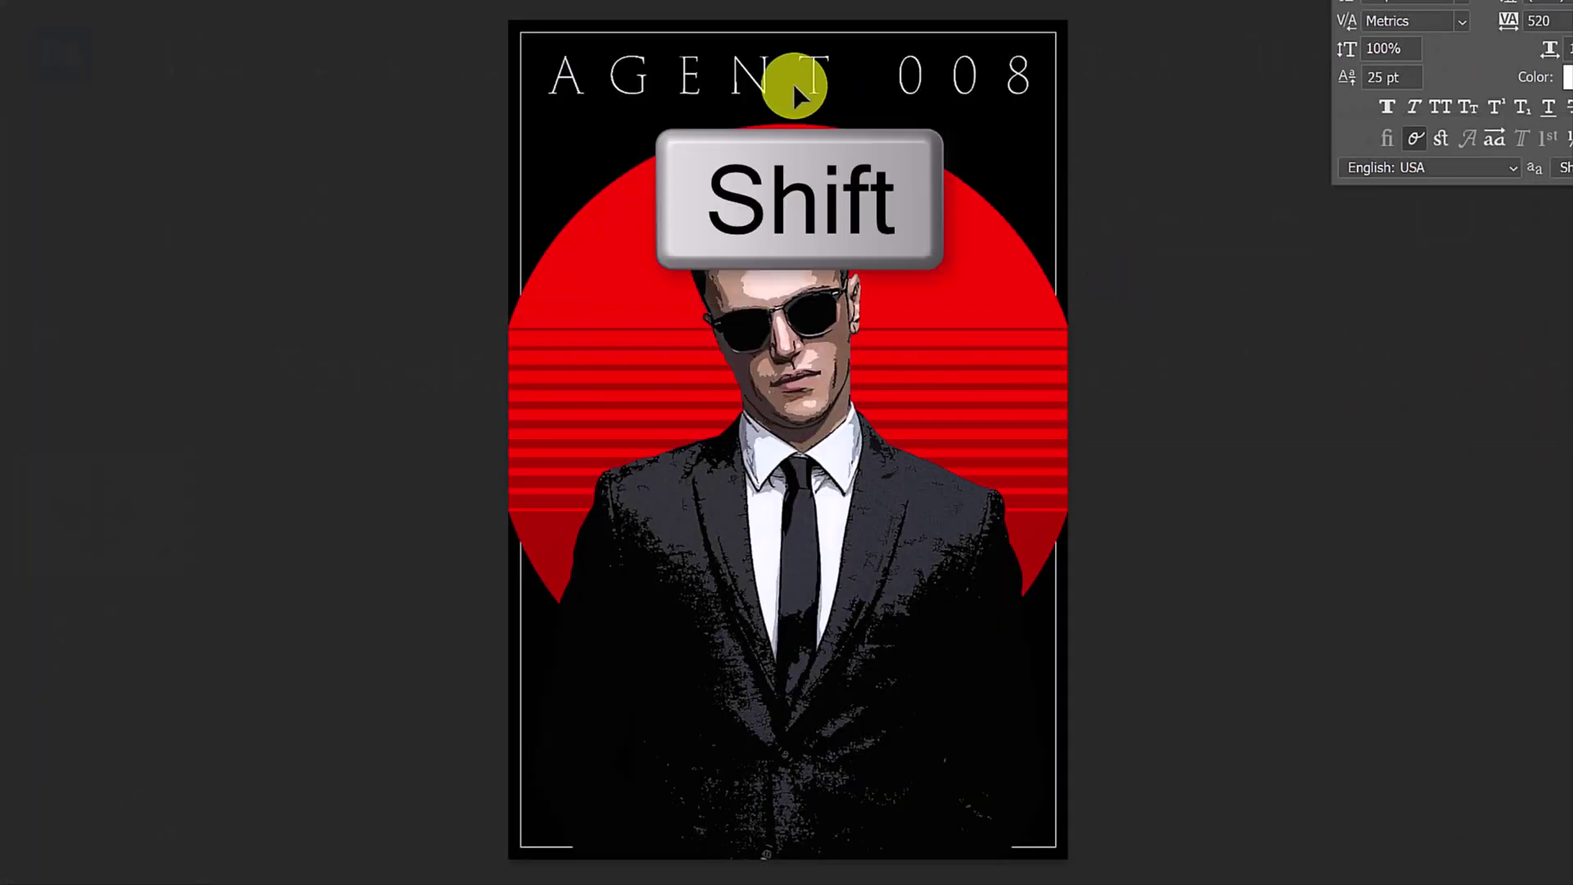
{"action": "left_click_drag", "start_coordinate": [793, 83], "coordinate": [788, 789]}
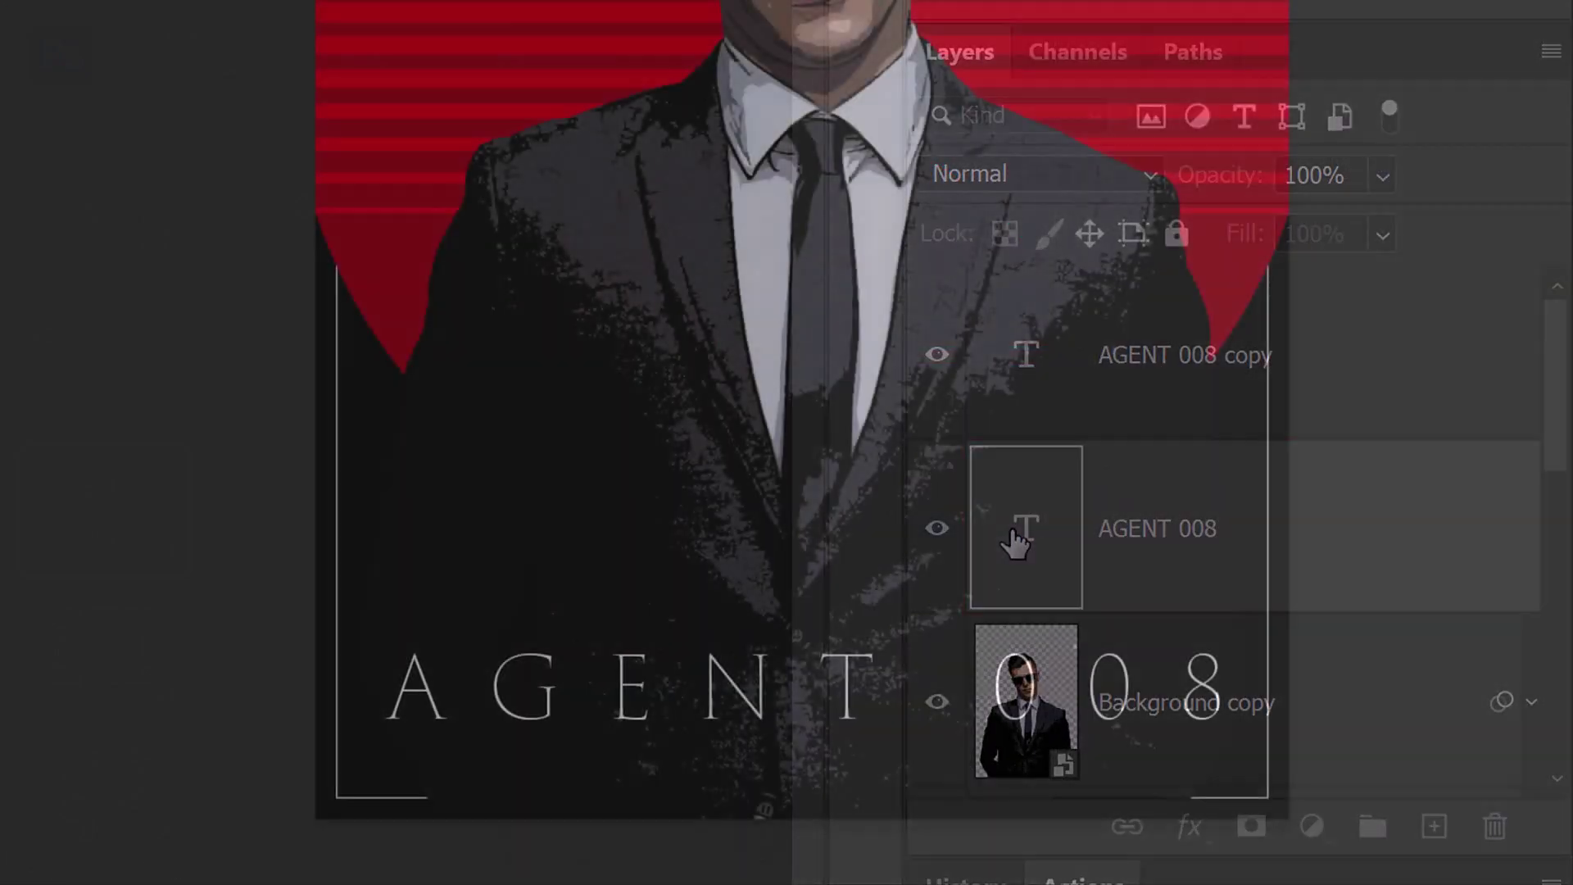
{"action": "type", "text": "B"}
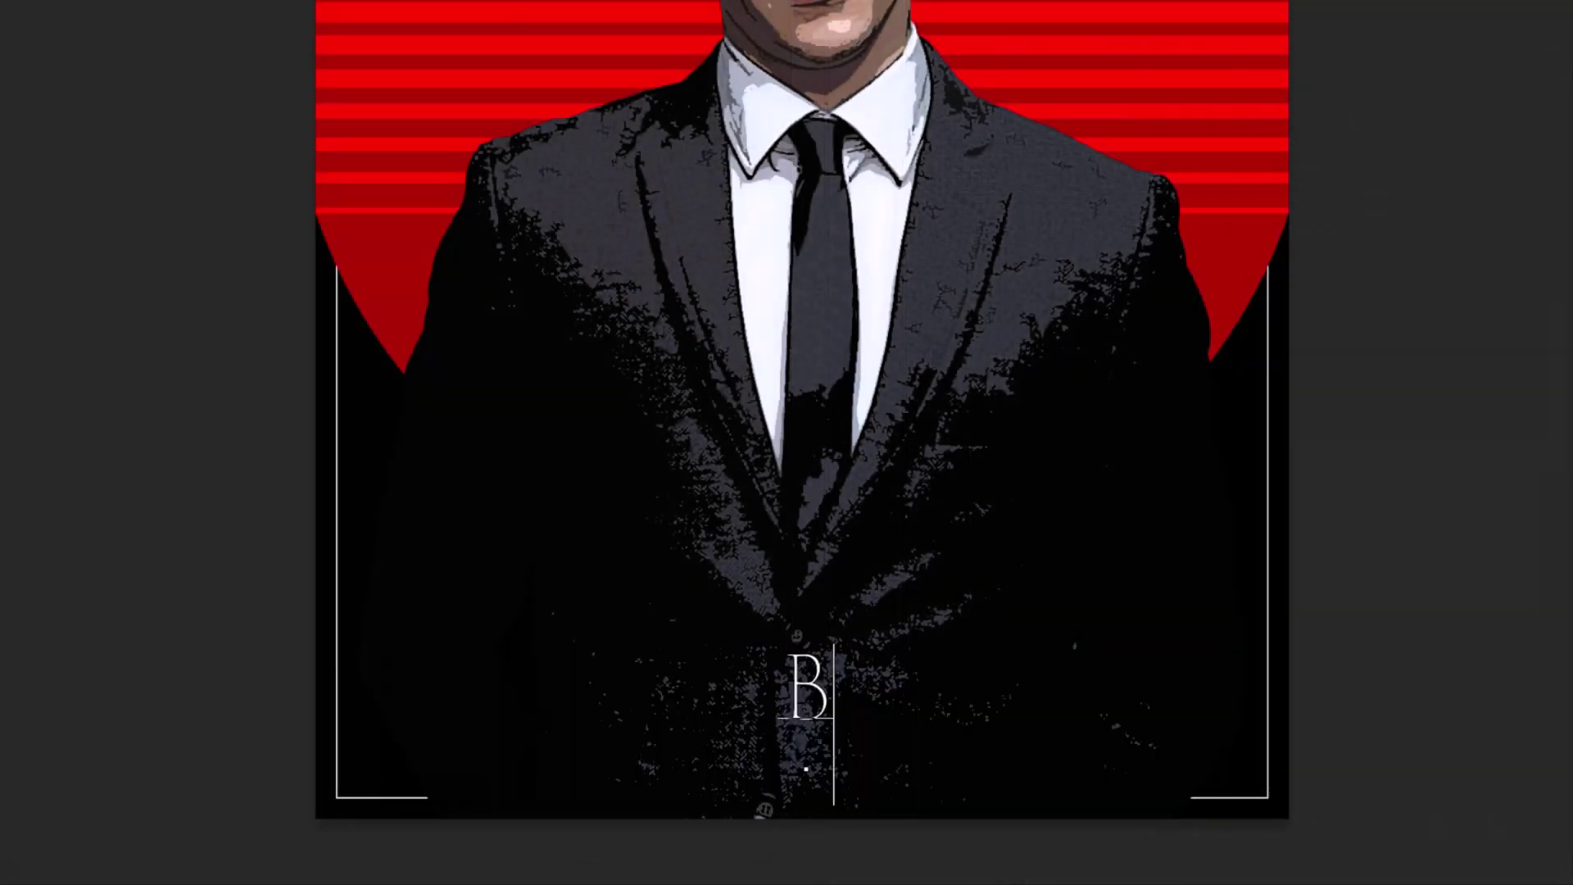
{"action": "type", "text": "LACK OPS"}
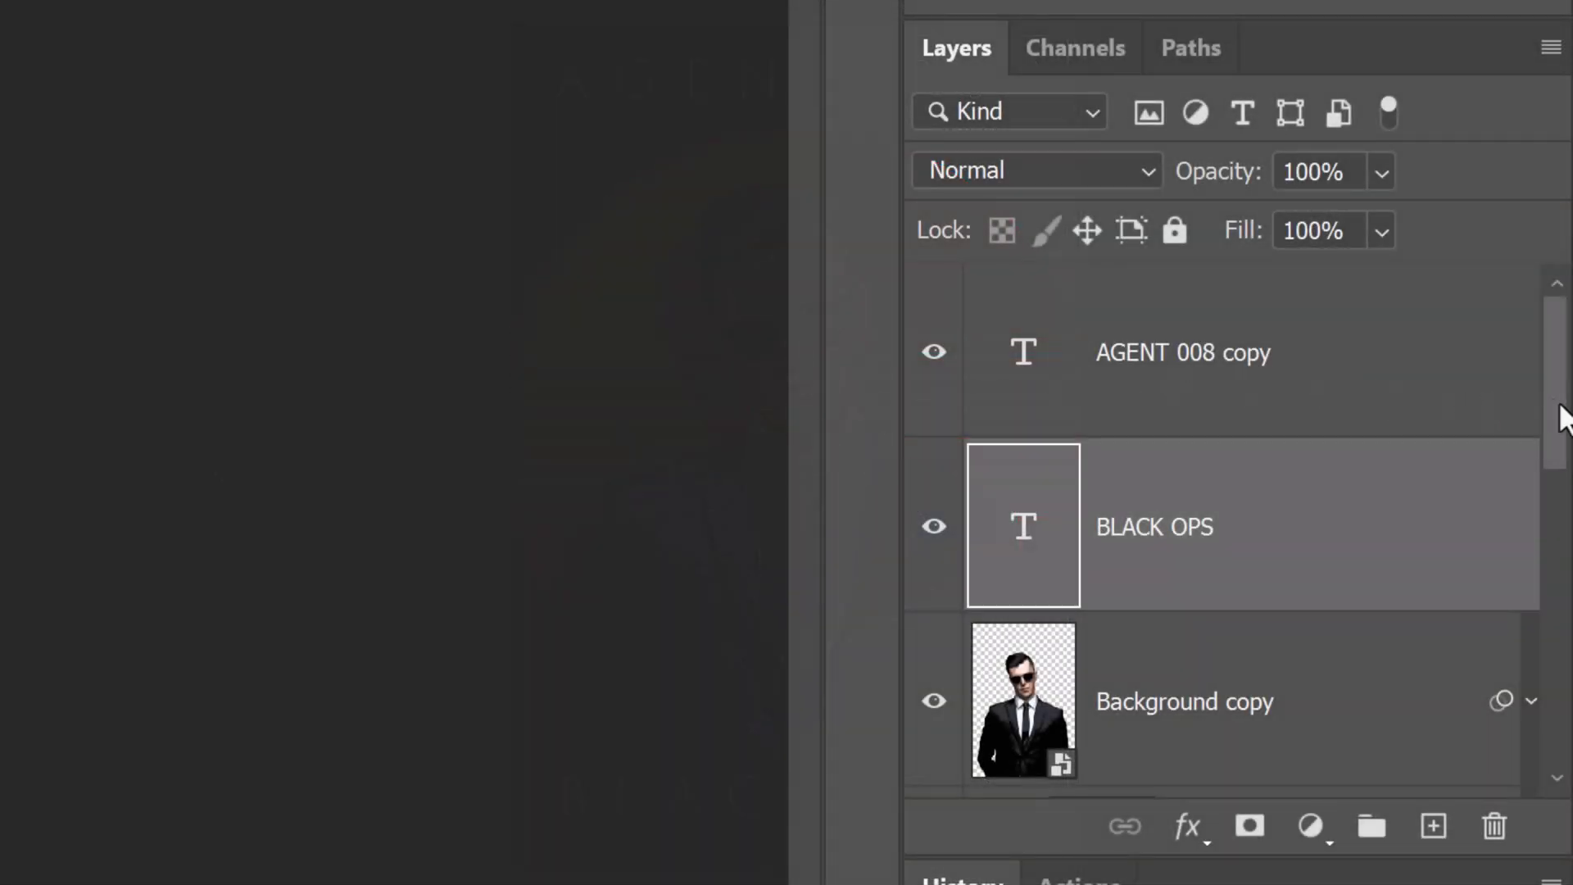
{"action": "left_click_drag", "start_coordinate": [1564, 418], "coordinate": [1552, 493]}
Step: Duplicate the portrait as Background copy 2 and give it a 40% Multiply drop shadow at 50°, 100 px
{"action": "left_click", "coordinate": [1362, 467]}
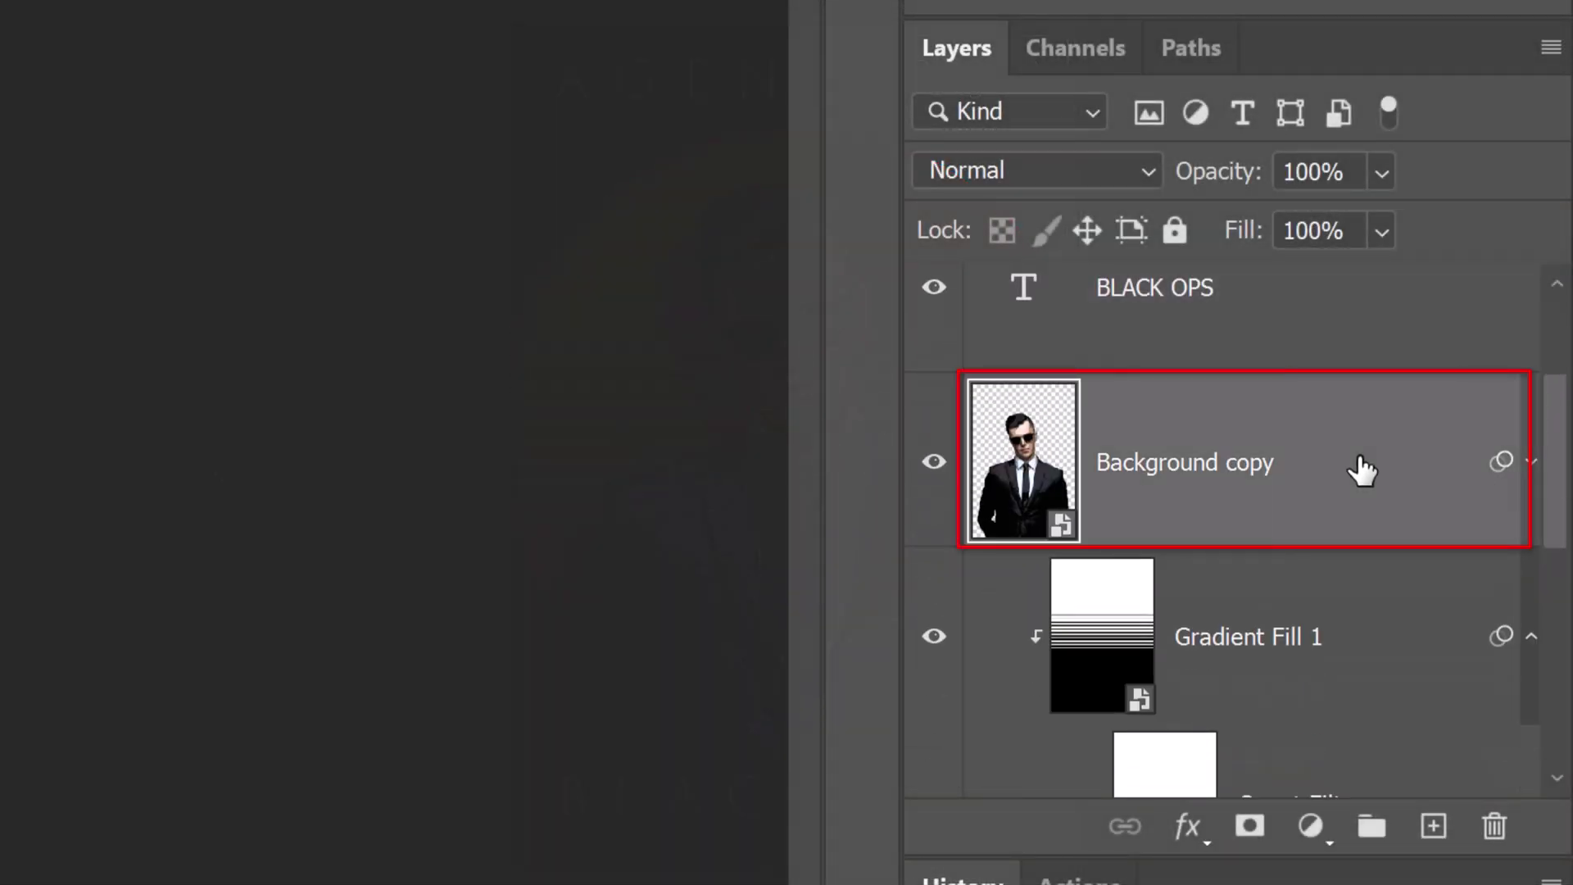
{"action": "key", "text": "ctrl+j"}
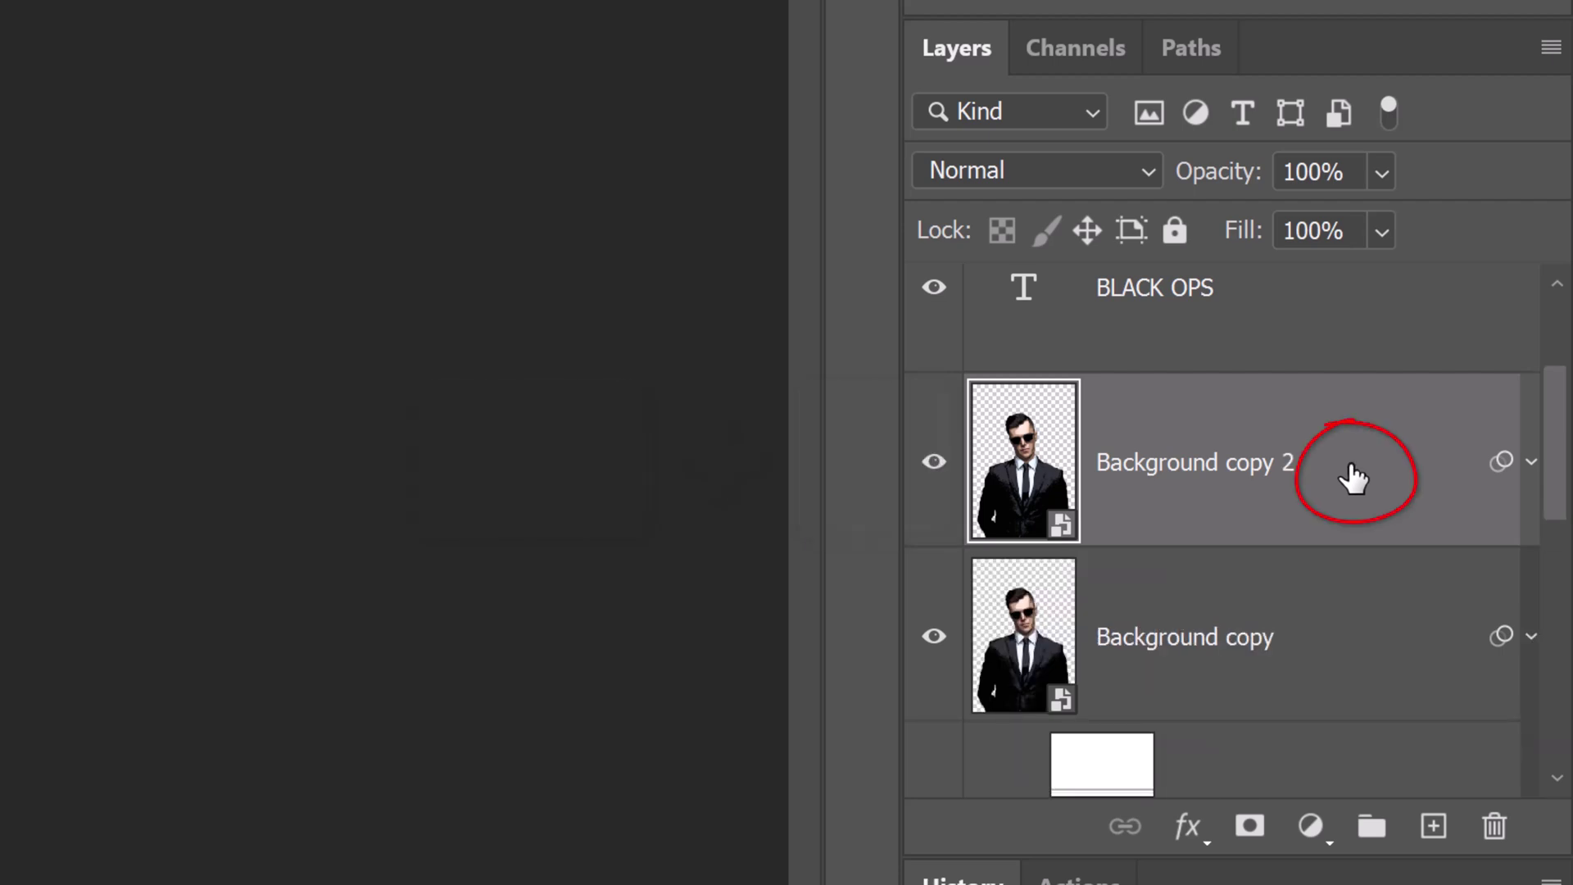
{"action": "double_click", "coordinate": [1353, 477]}
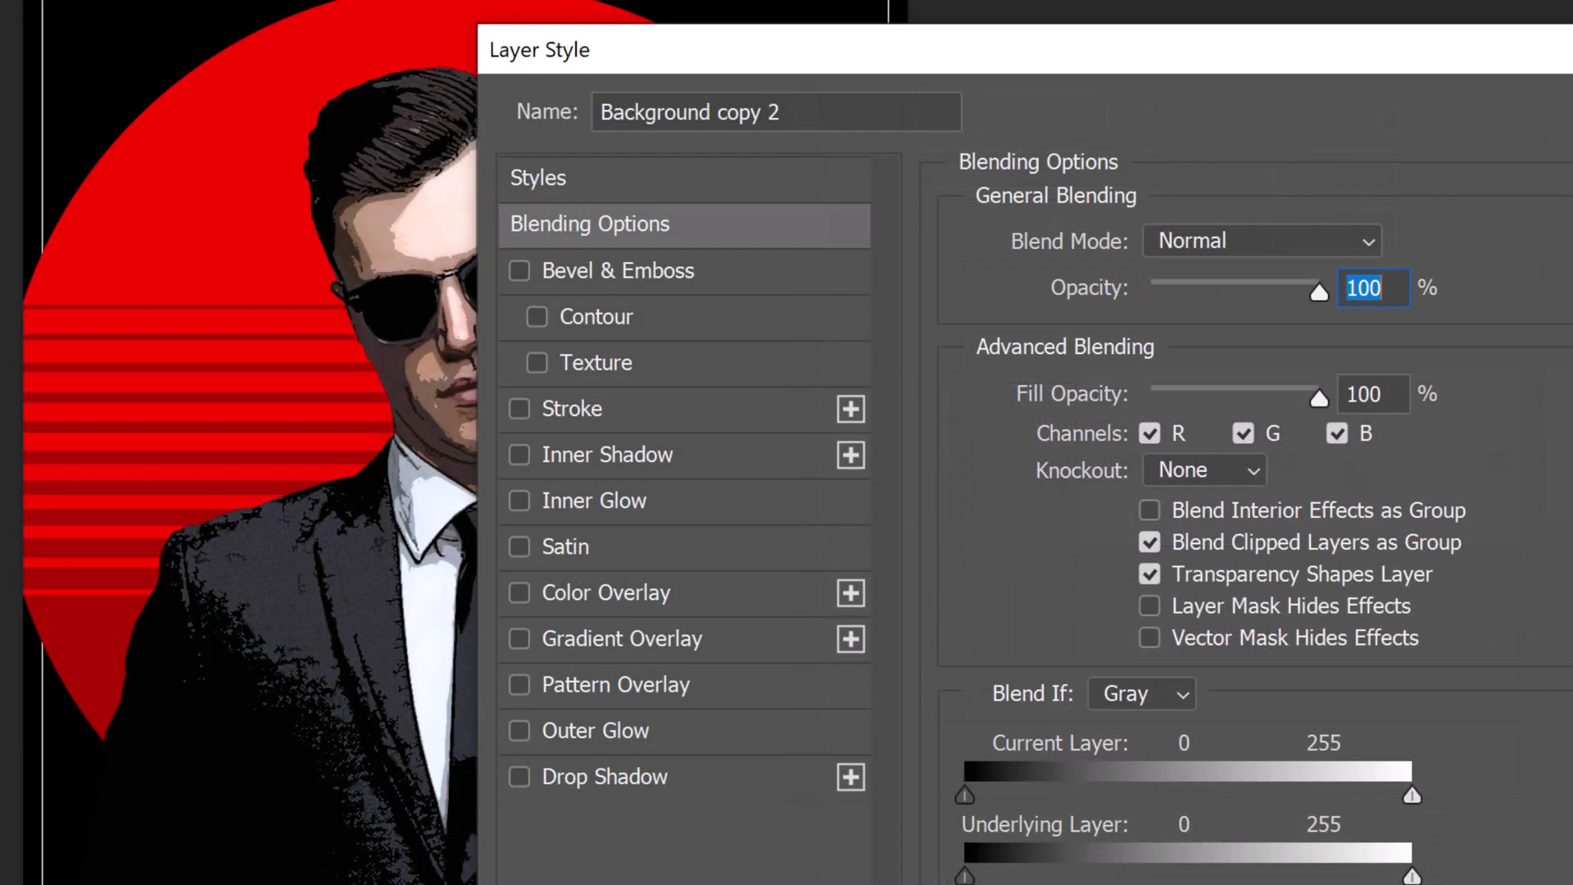
{"action": "left_click", "coordinate": [602, 777]}
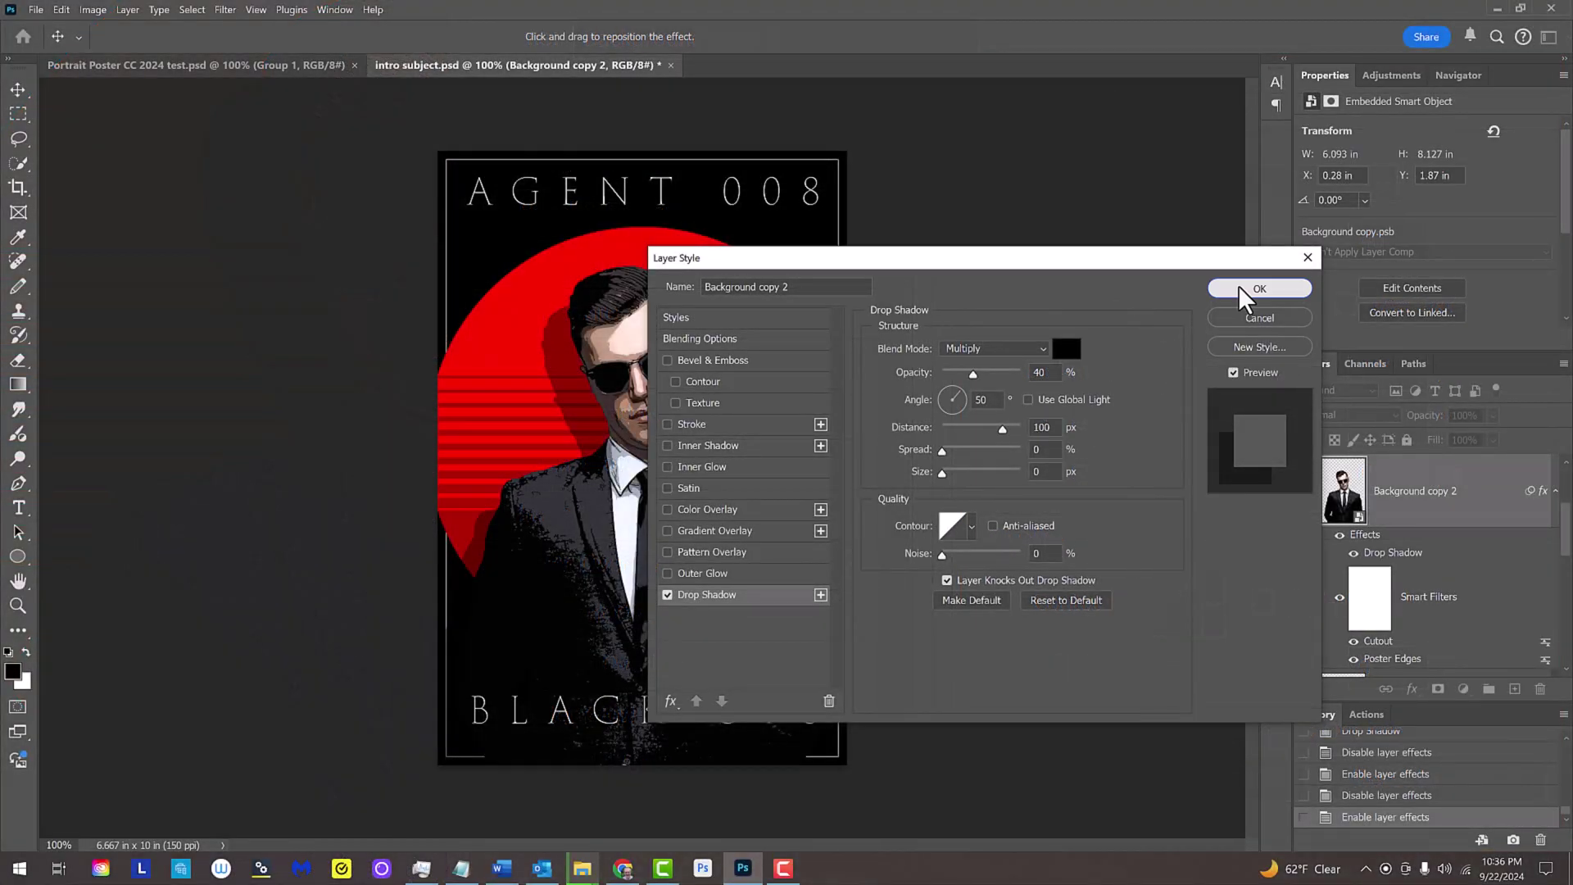
{"action": "left_click", "coordinate": [1244, 295]}
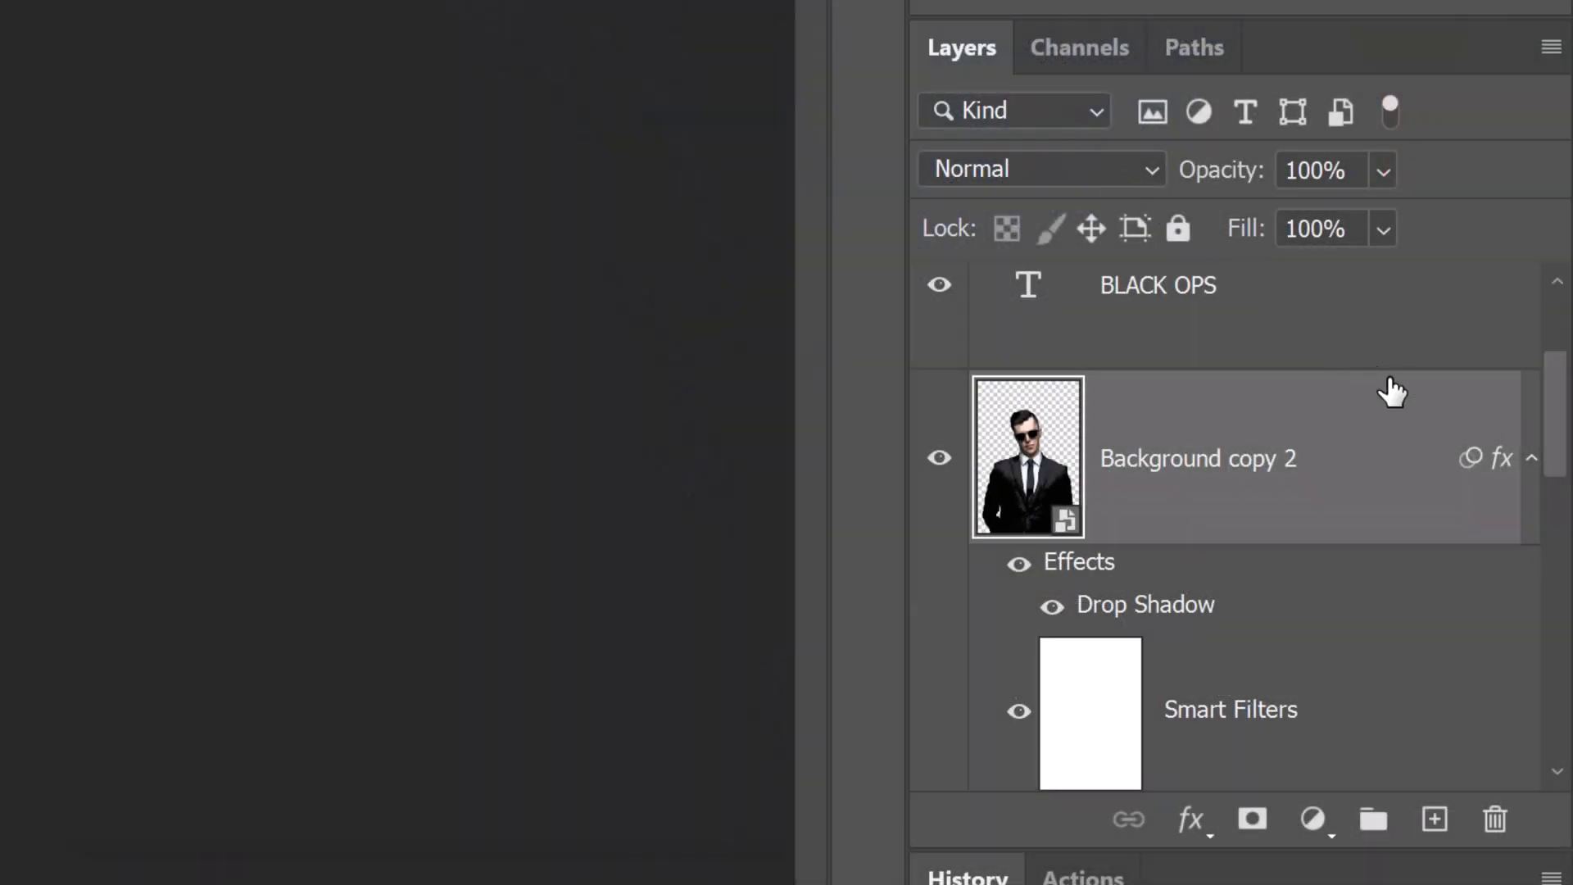
Step: Convert Background copy 2 to a smart object and mask it to the Ellipse 1 circle selection
{"action": "left_click", "coordinate": [1536, 461]}
{"action": "left_click", "coordinate": [1551, 48]}
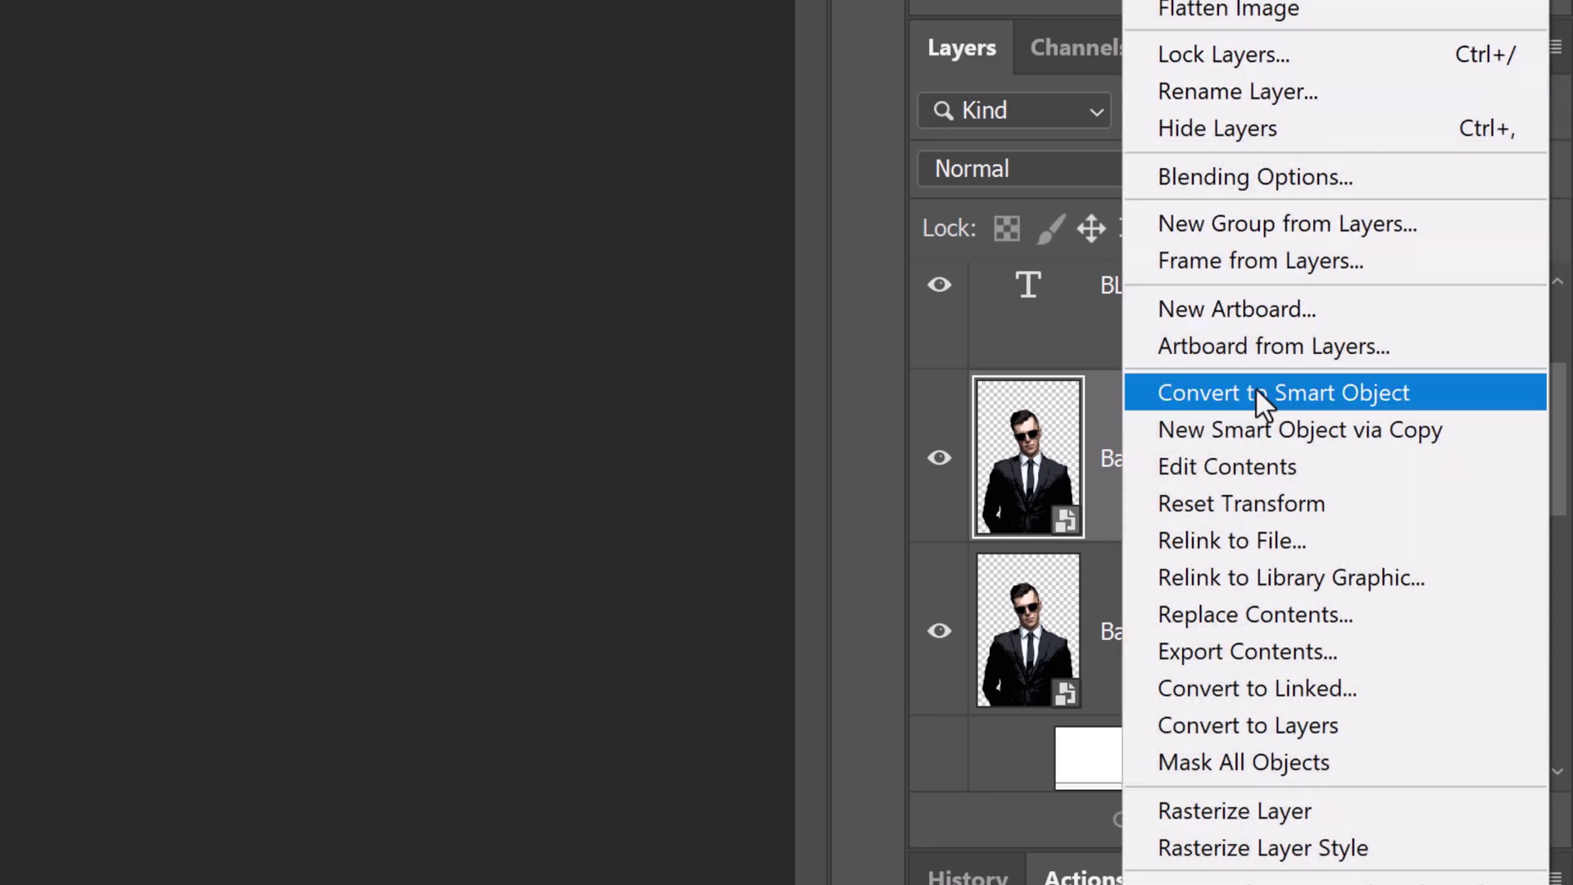
{"action": "left_click", "coordinate": [1255, 387]}
{"action": "left_click_drag", "start_coordinate": [1552, 431], "coordinate": [1536, 592]}
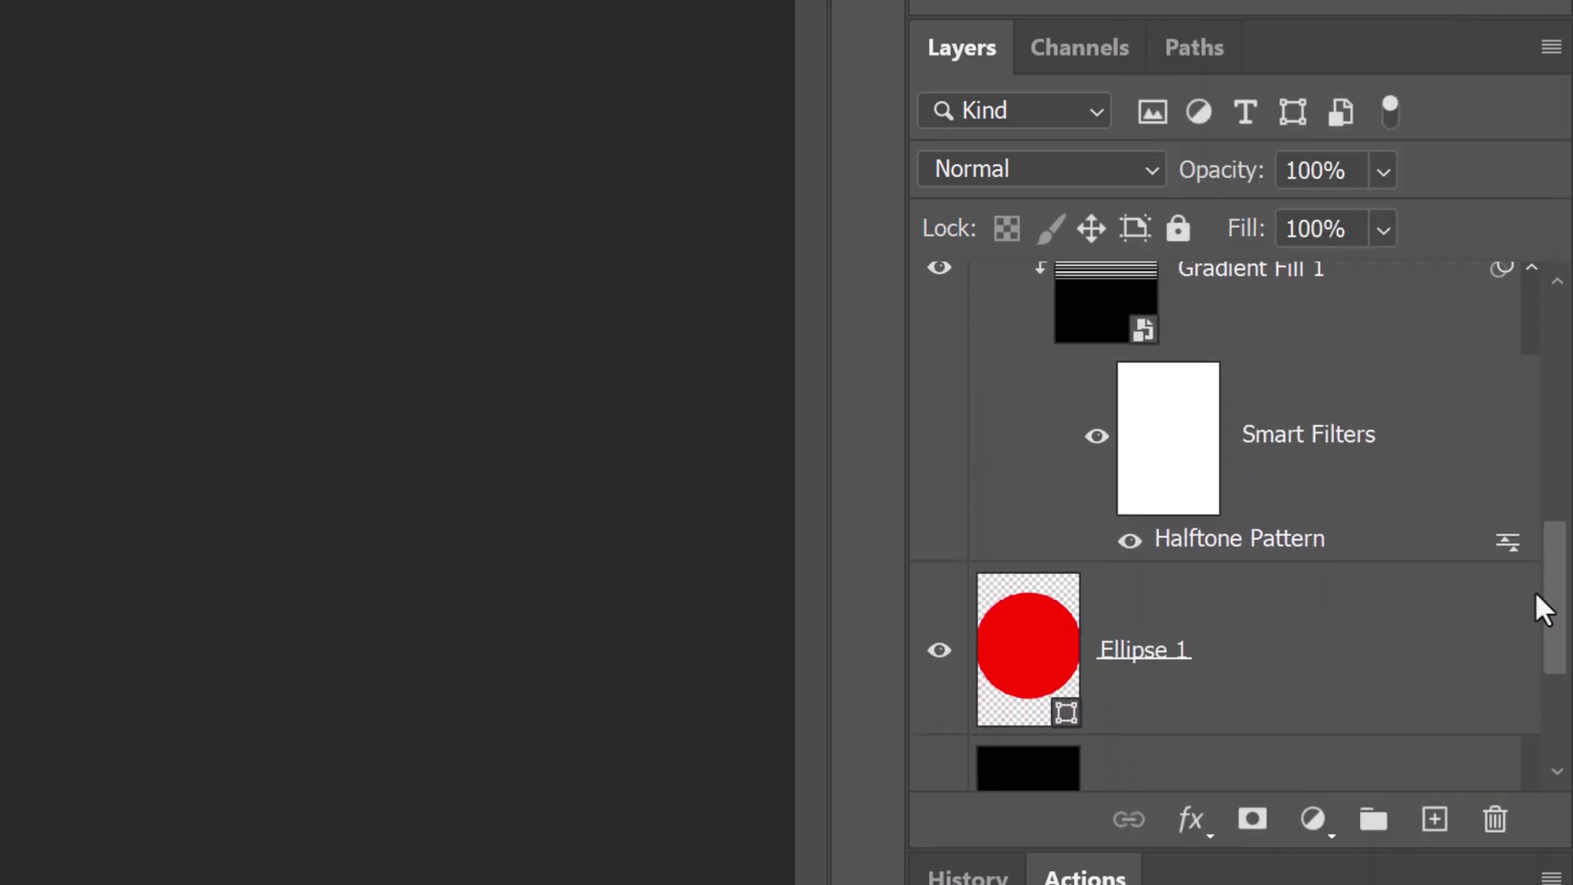
{"action": "left_click", "coordinate": [1027, 615], "text": "ctrl"}
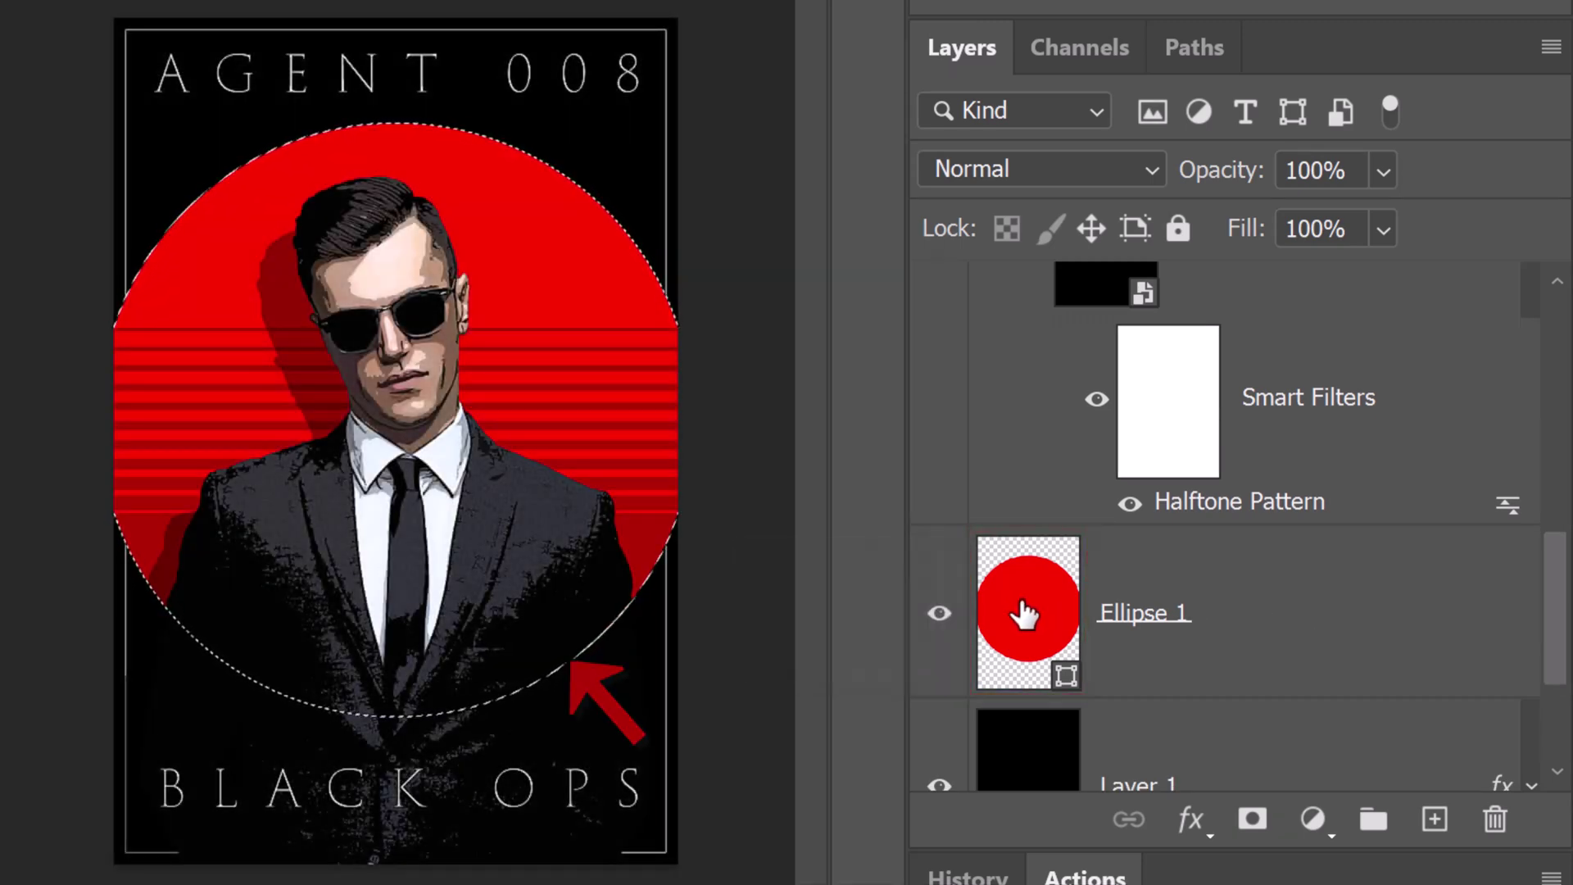
{"action": "left_click", "coordinate": [1255, 821]}
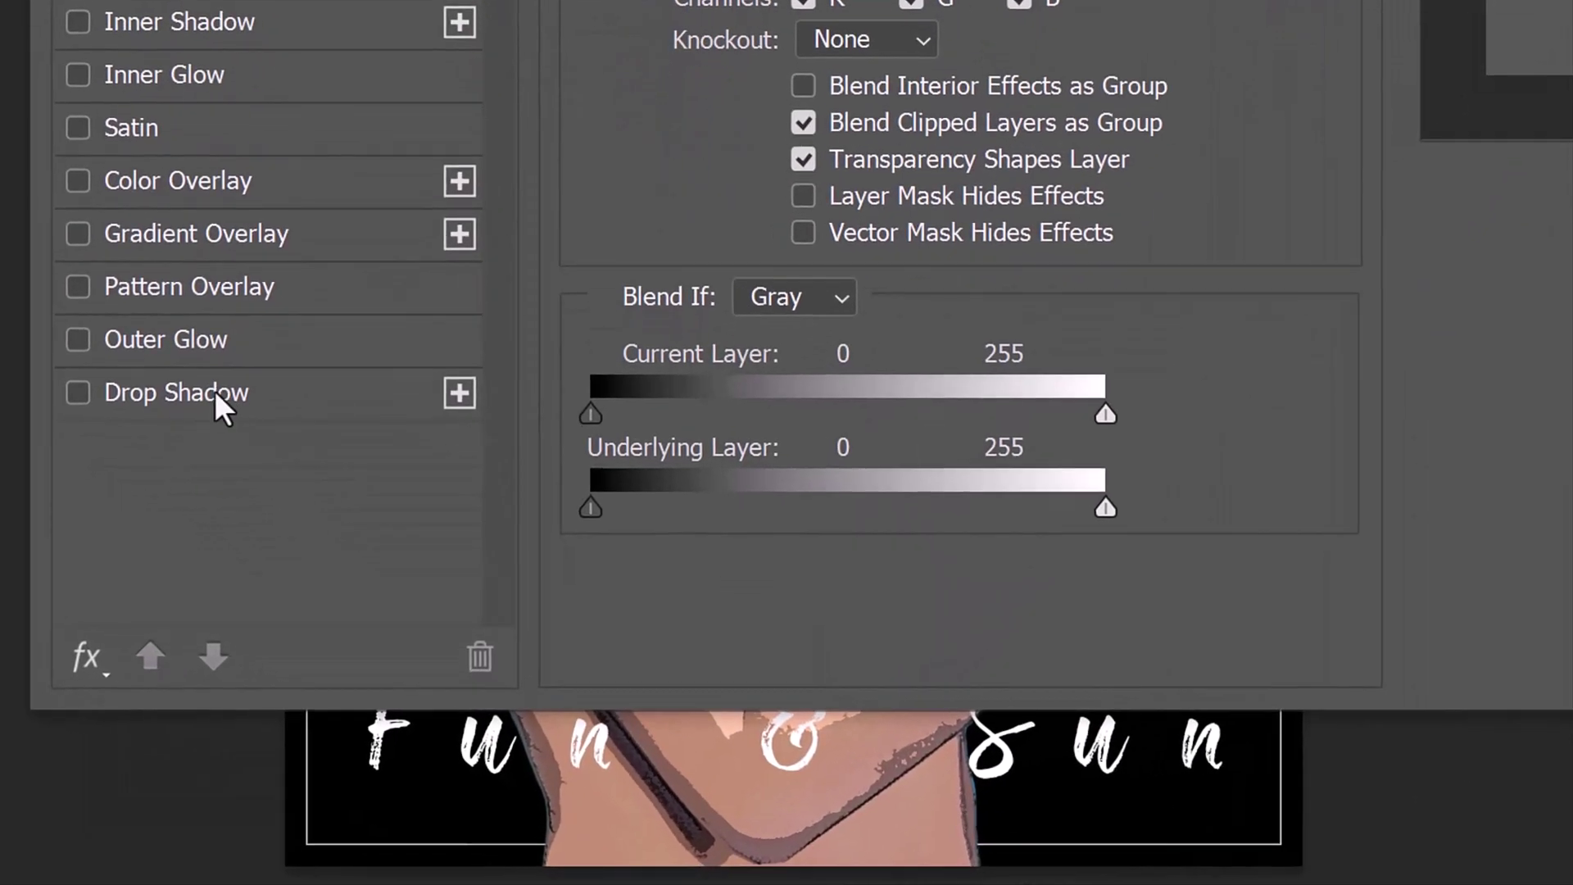
Step: Apply a 100% Multiply drop shadow at 50°, 6 px distance to the Fun & Sun text
{"action": "left_click", "coordinate": [215, 392]}
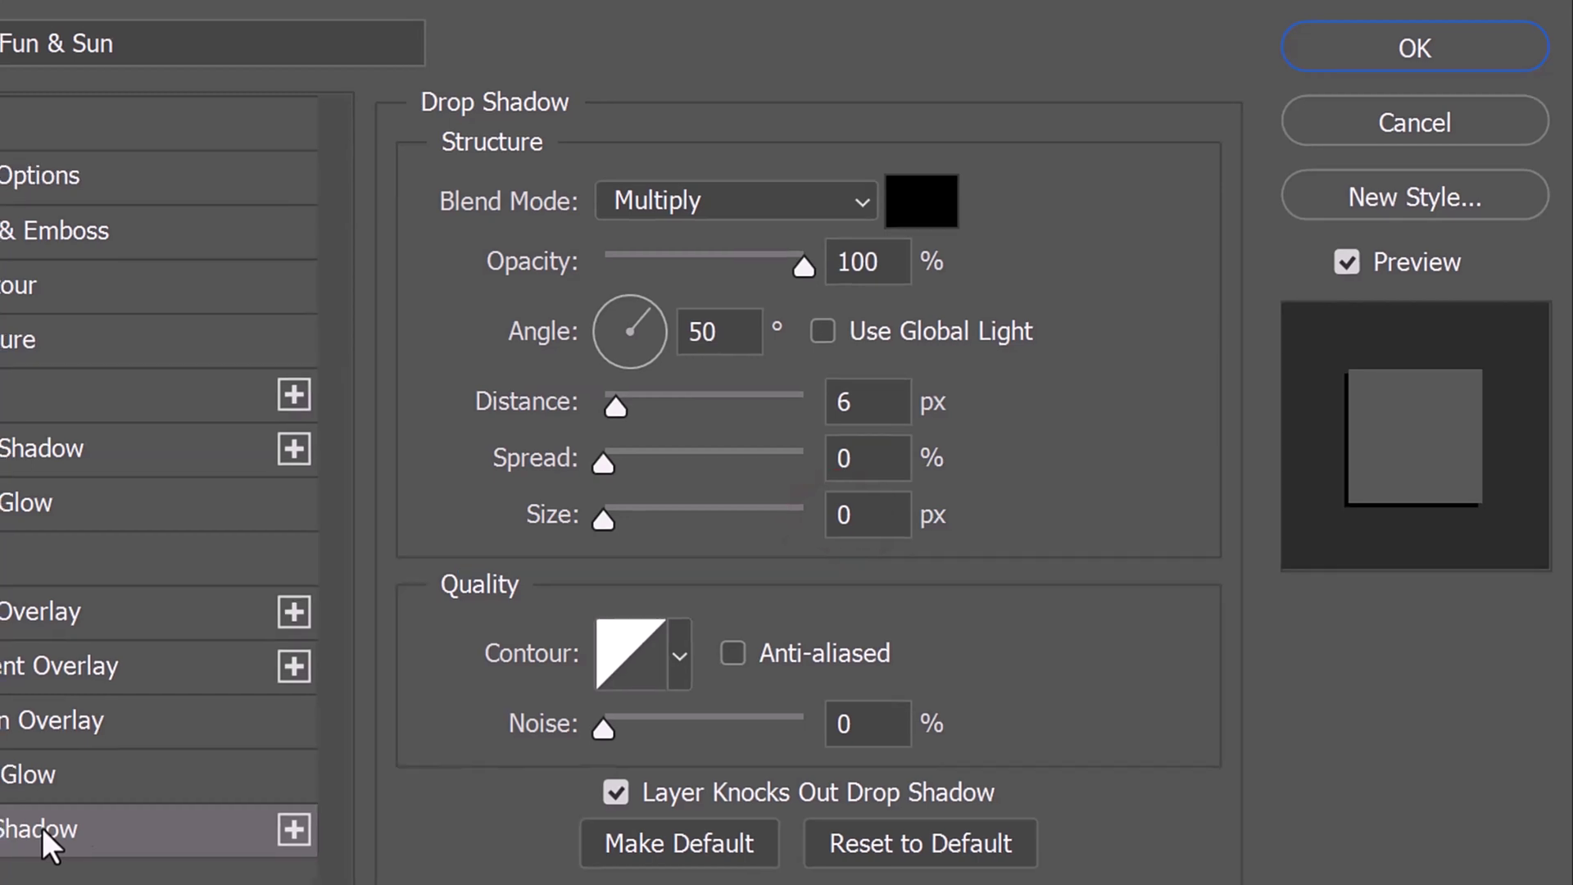
{"action": "left_click", "coordinate": [1413, 48]}
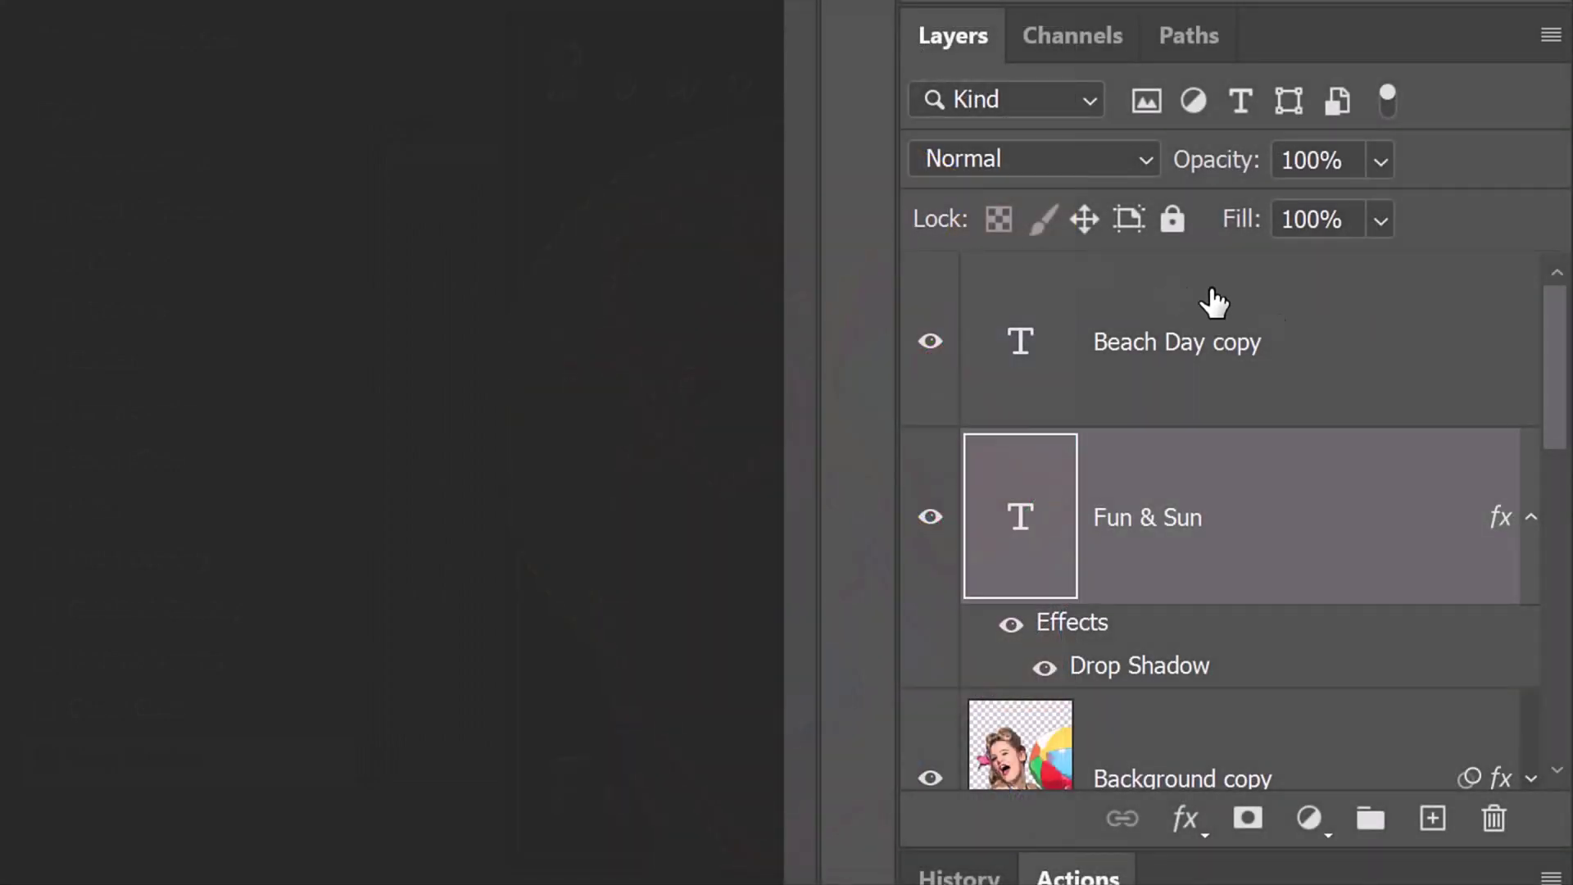
{"action": "left_click_drag", "start_coordinate": [1545, 386], "coordinate": [1559, 480]}
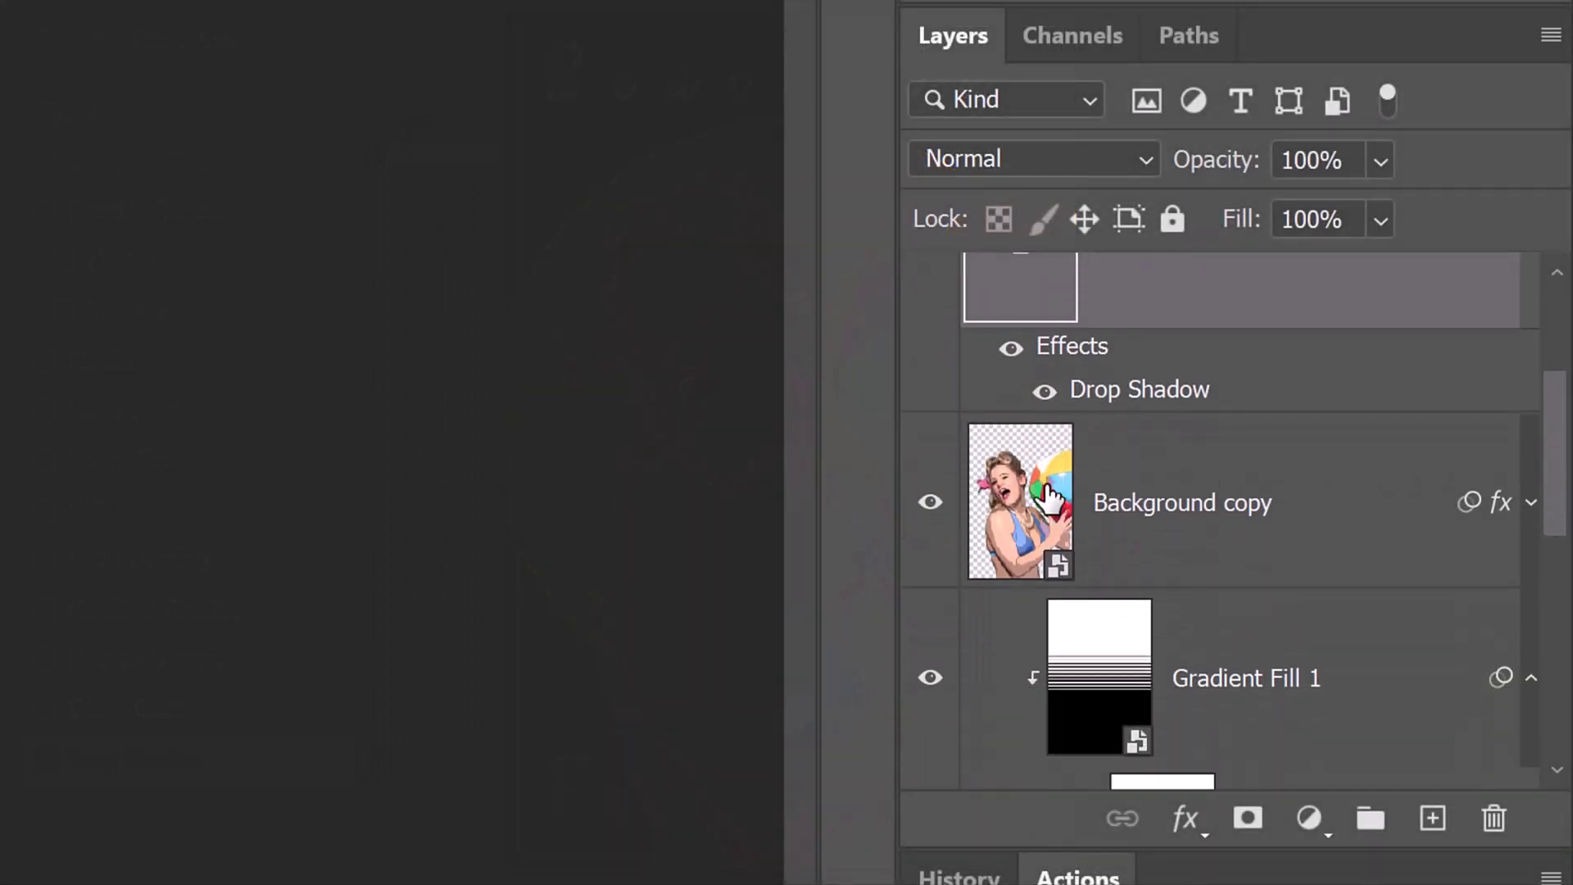
Step: Inside the Background copy smart object, add a new layer and choose the black-to-transparent gradient preset
{"action": "left_click", "coordinate": [1021, 502]}
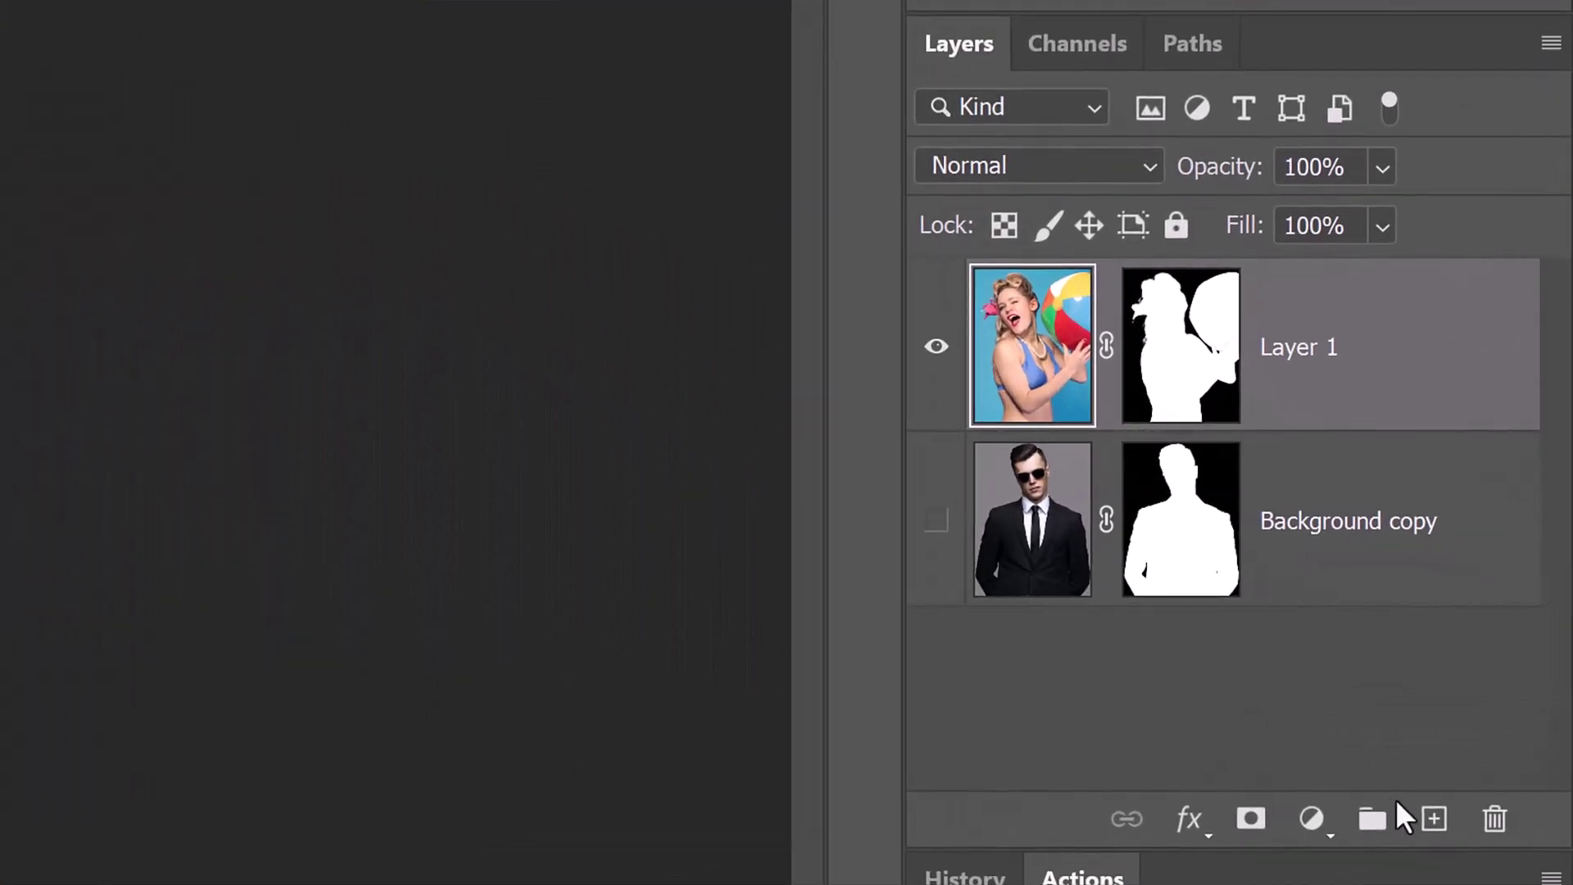
{"action": "left_click", "coordinate": [1434, 822]}
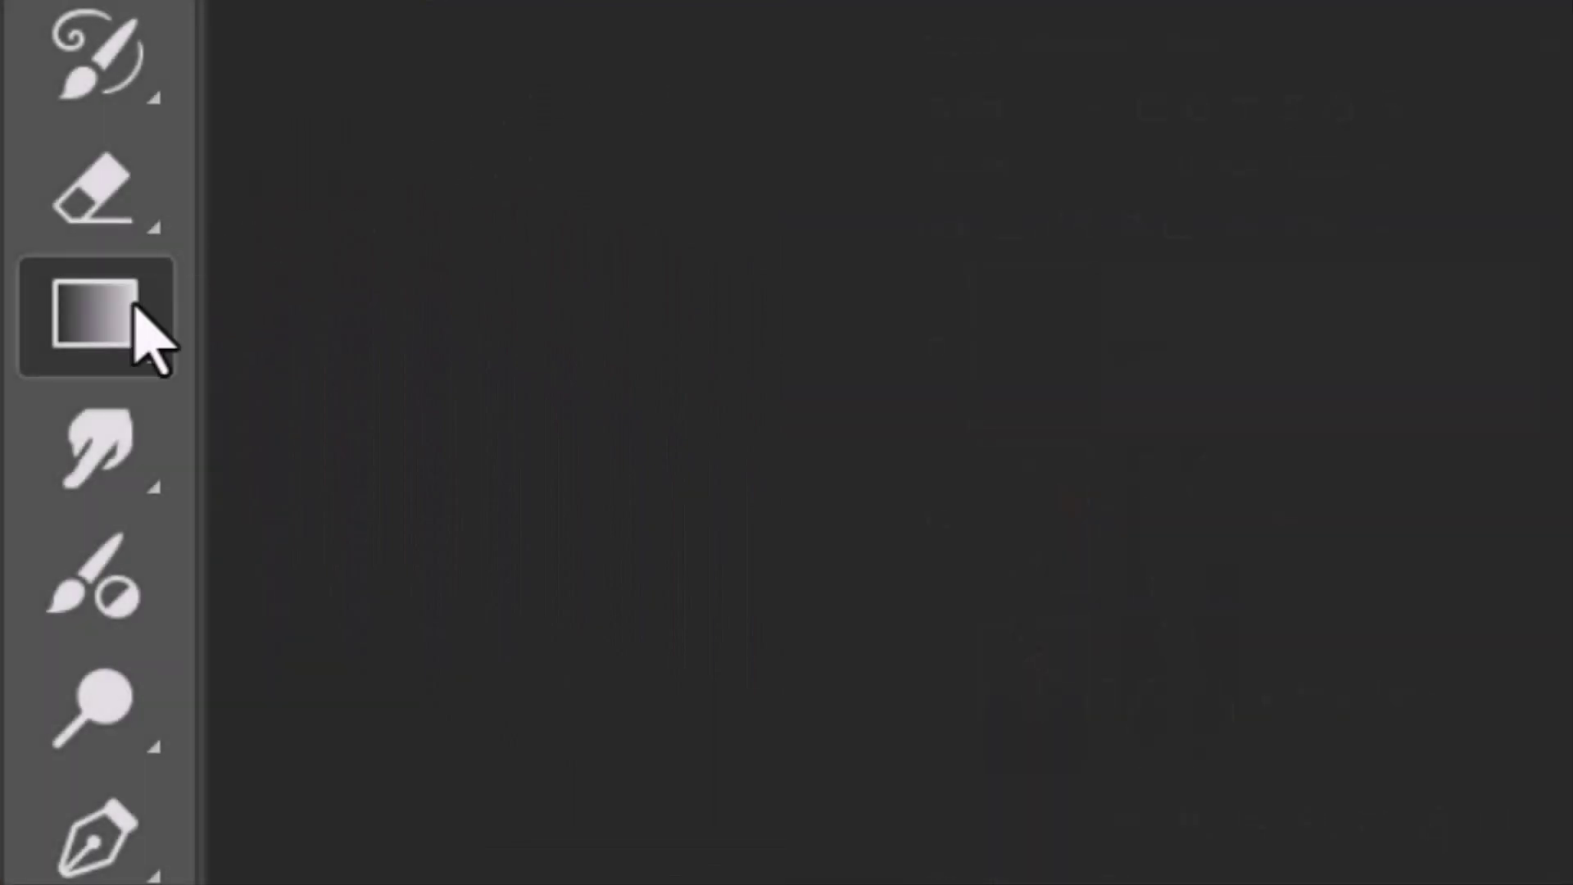
{"action": "right_click", "coordinate": [130, 316]}
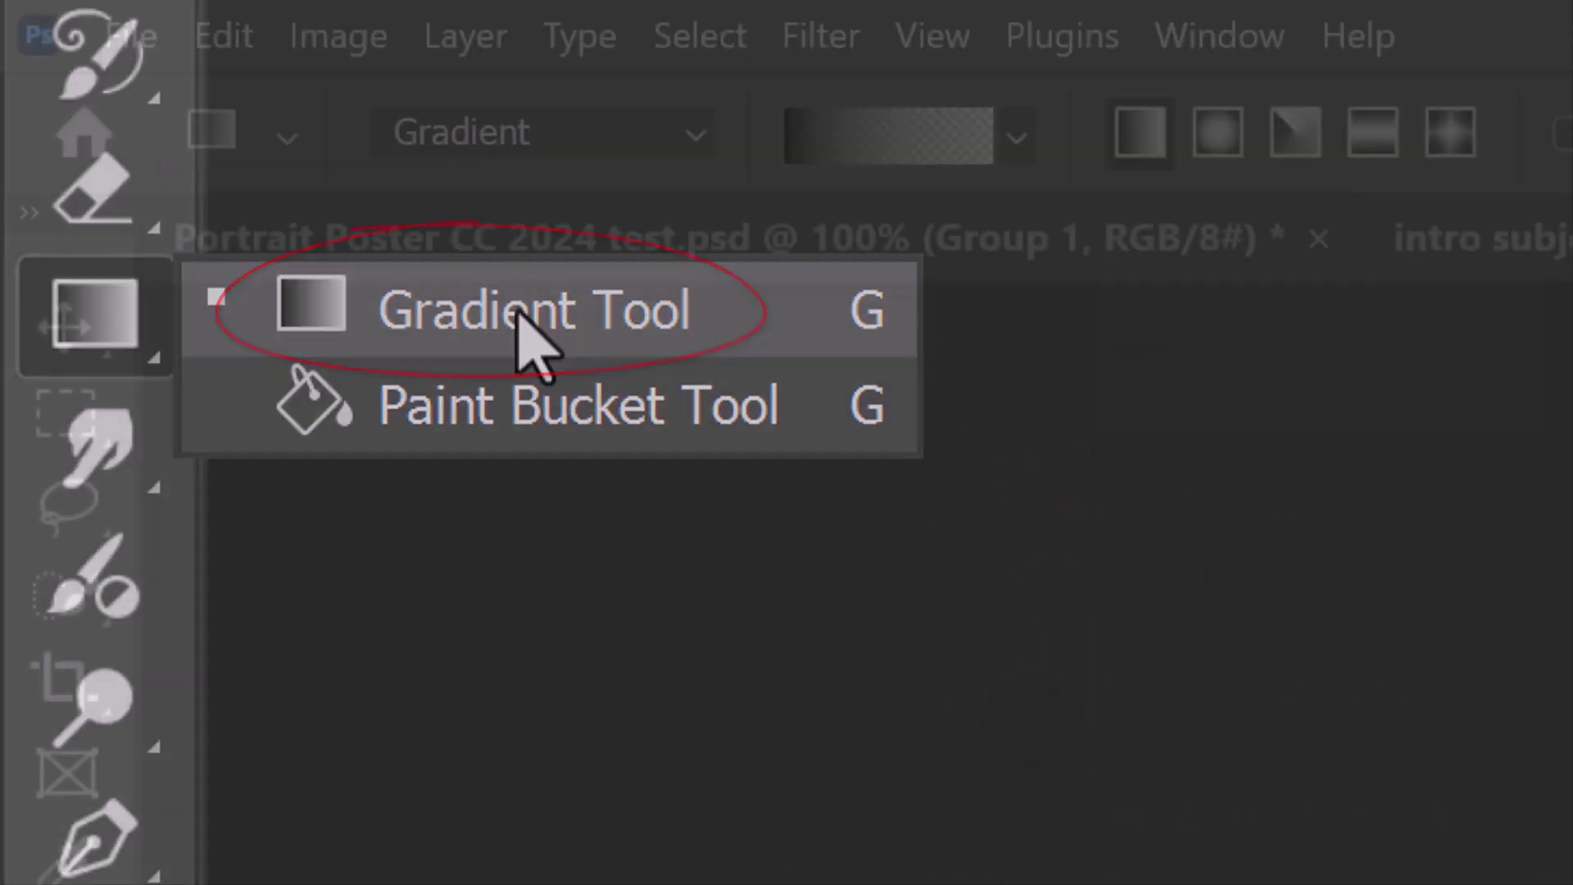
{"action": "left_click", "coordinate": [531, 332]}
{"action": "left_click", "coordinate": [1015, 135]}
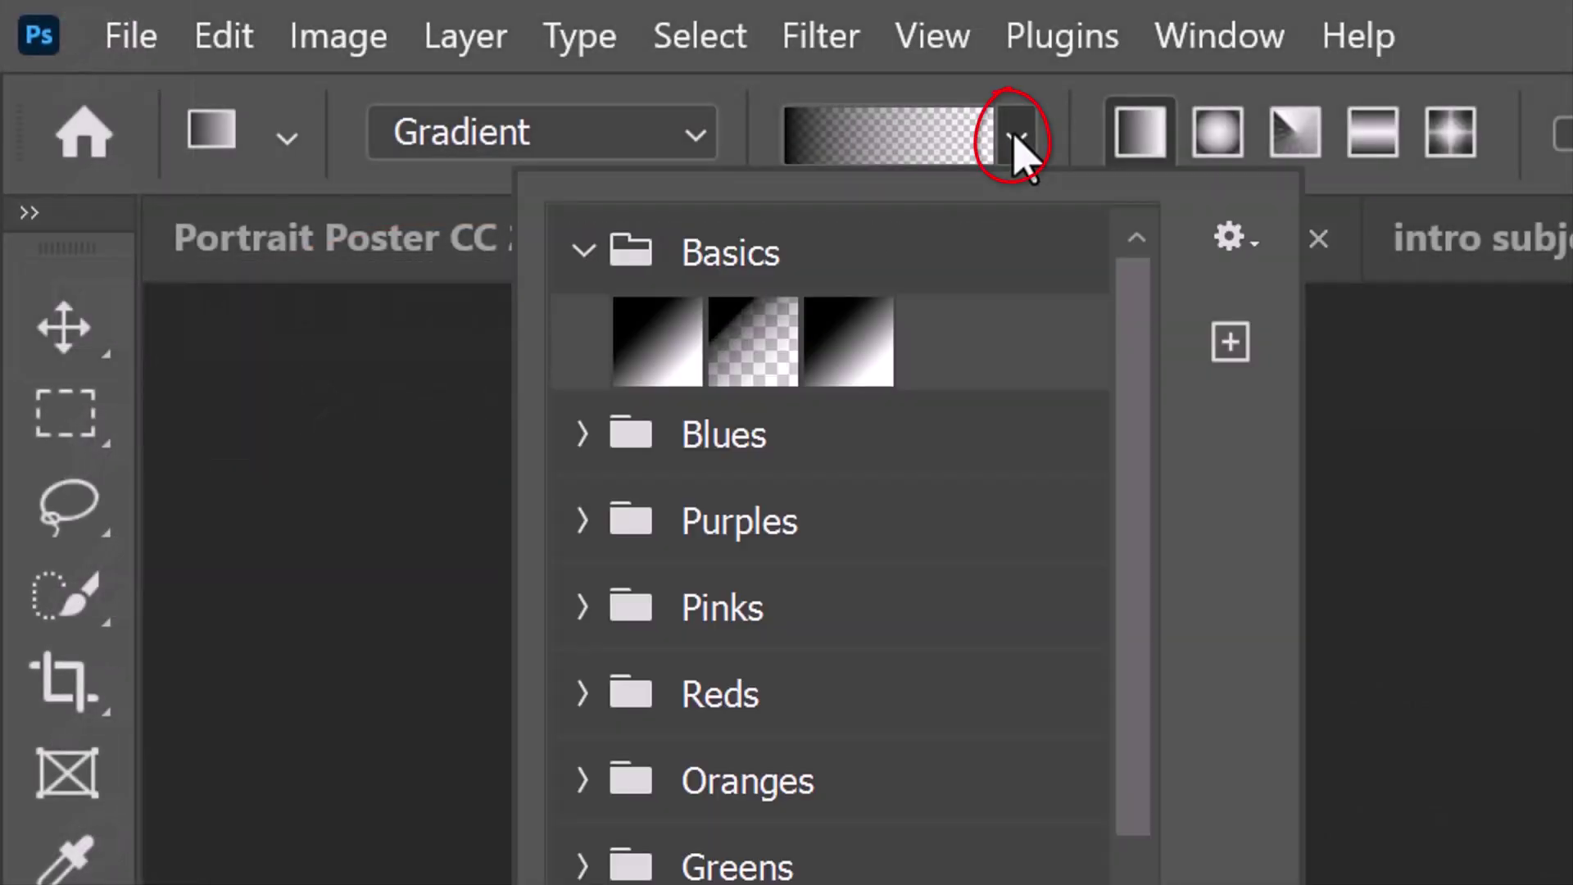
{"action": "left_click", "coordinate": [752, 342]}
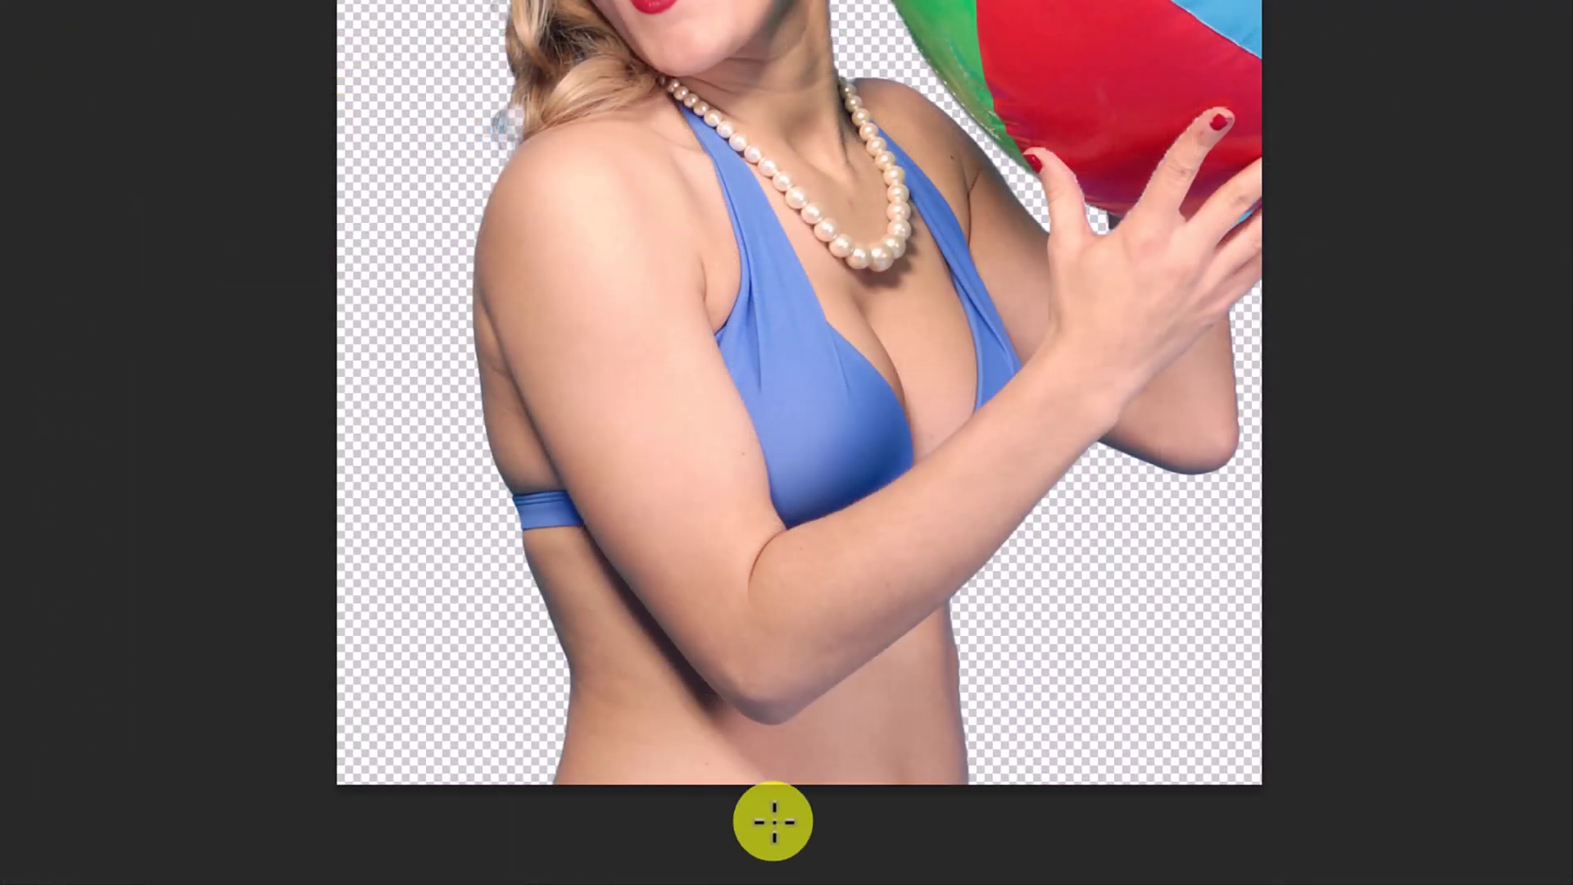
Step: Draw a vertical gradient upward from the bottom edge, darkening the lower image
{"action": "key", "text": "shift"}
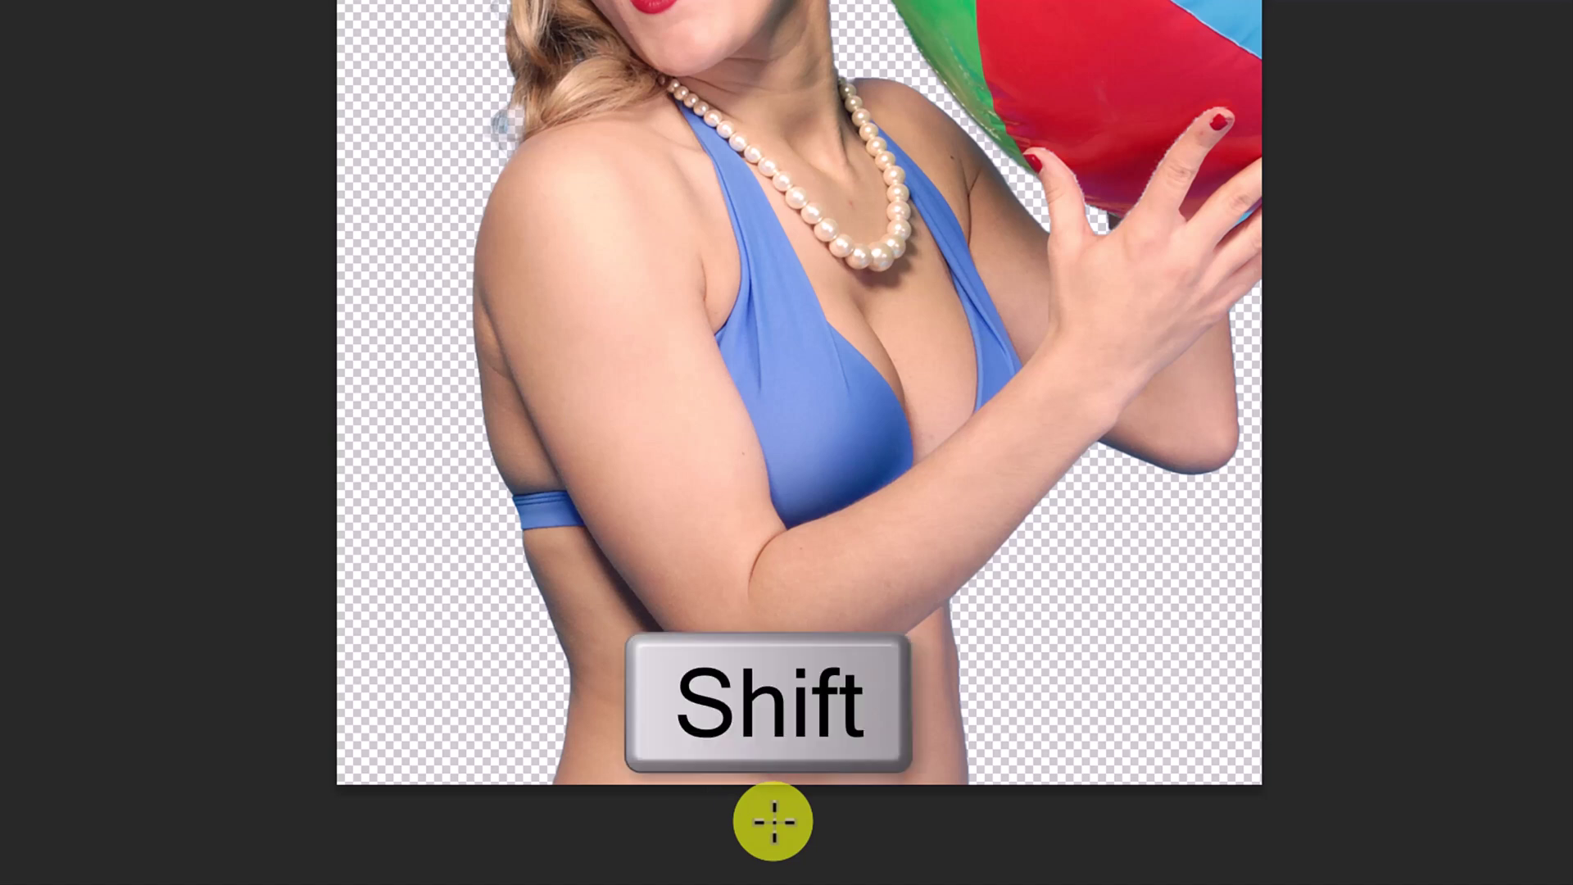
{"action": "left_click_drag", "start_coordinate": [774, 821], "coordinate": [774, 243]}
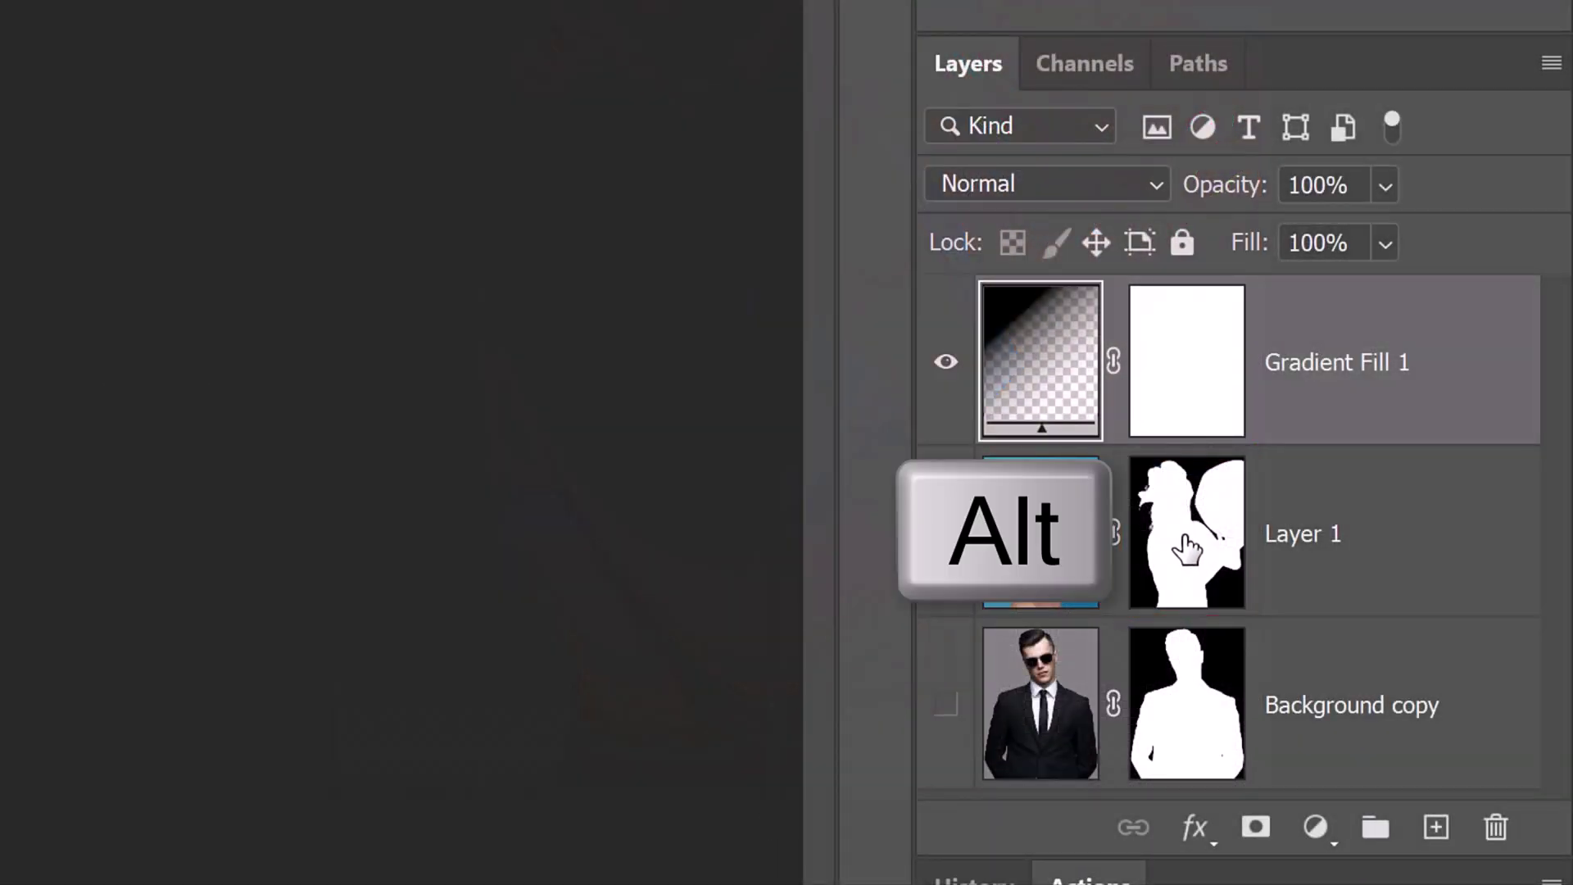
Step: Copy the woman's silhouette mask from Layer 1 onto Gradient Fill 1, replacing its mask
{"action": "left_click_drag", "start_coordinate": [1186, 546], "coordinate": [1190, 375]}
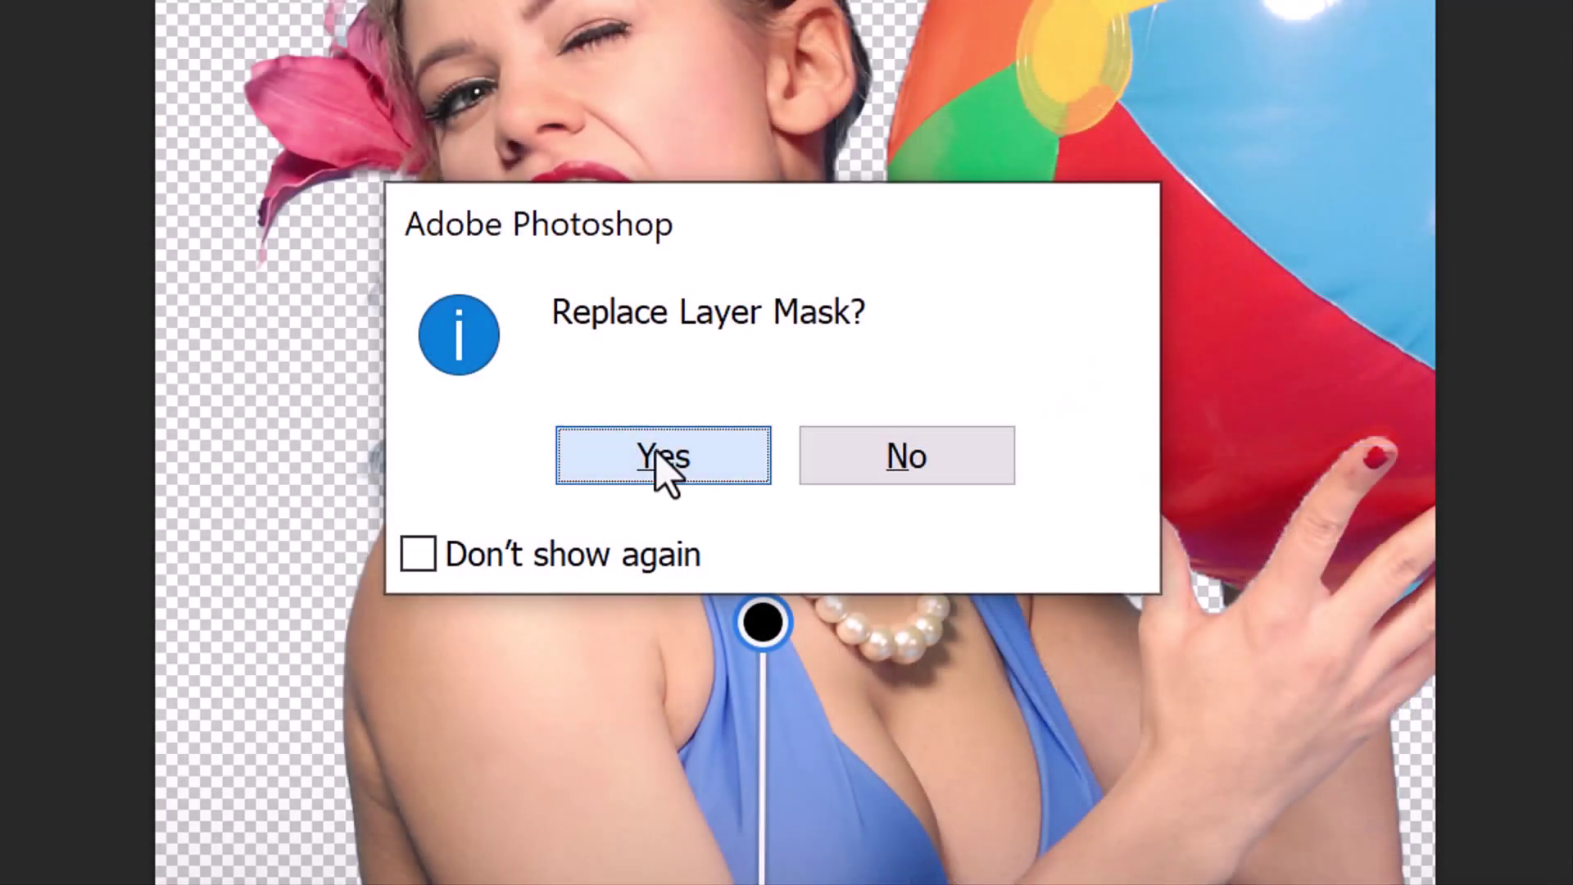
{"action": "left_click", "coordinate": [664, 456]}
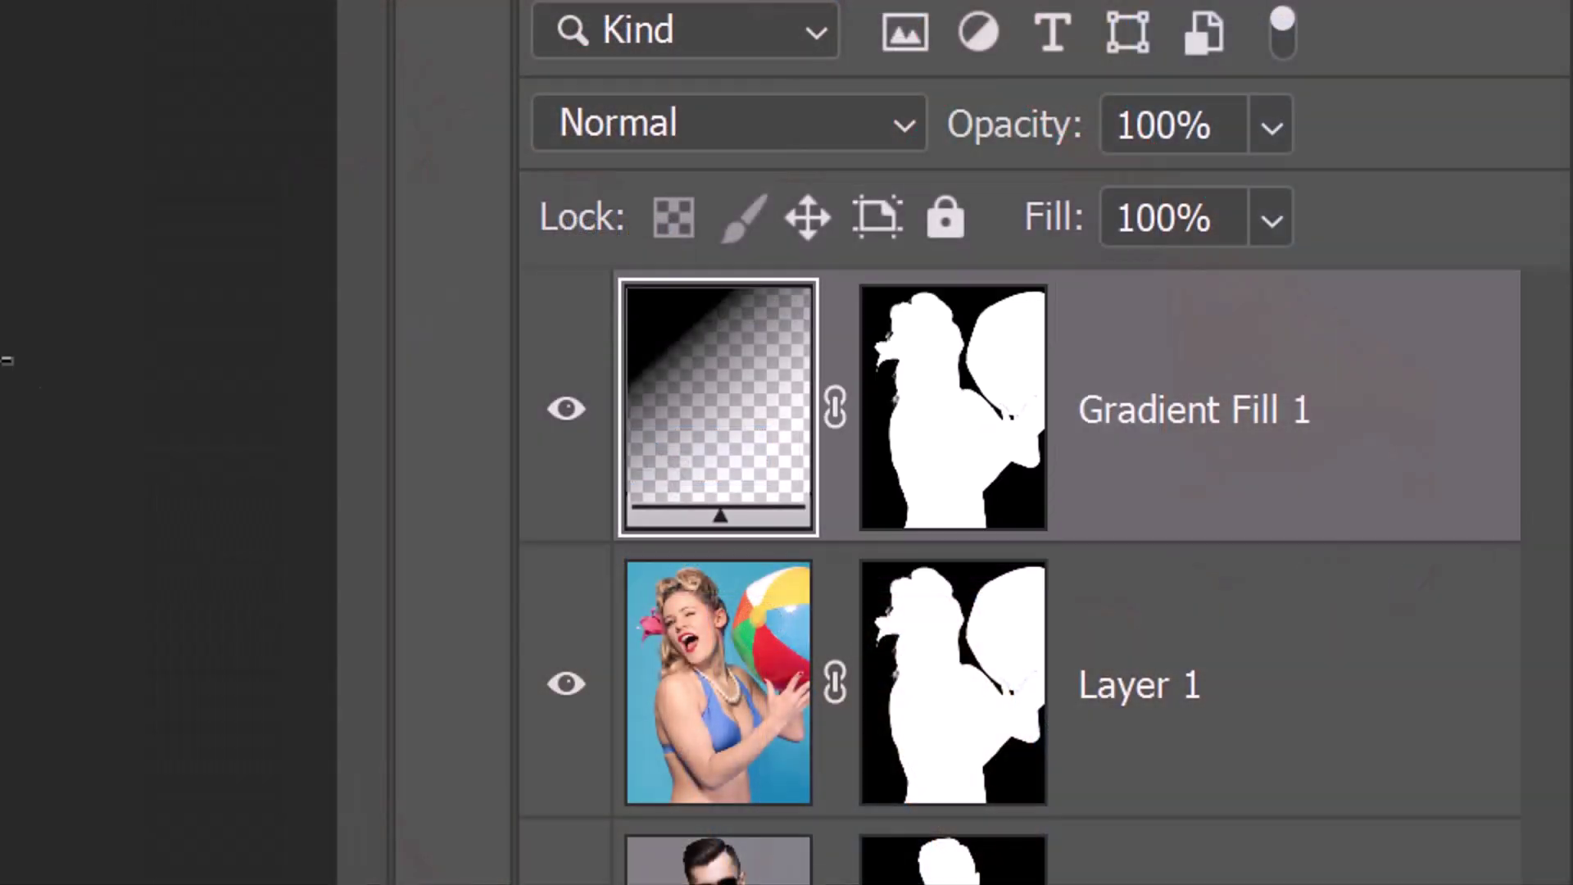
Step: Reduce the gradient fill scale to 44% and shift it lower on her body
{"action": "double_click", "coordinate": [722, 424]}
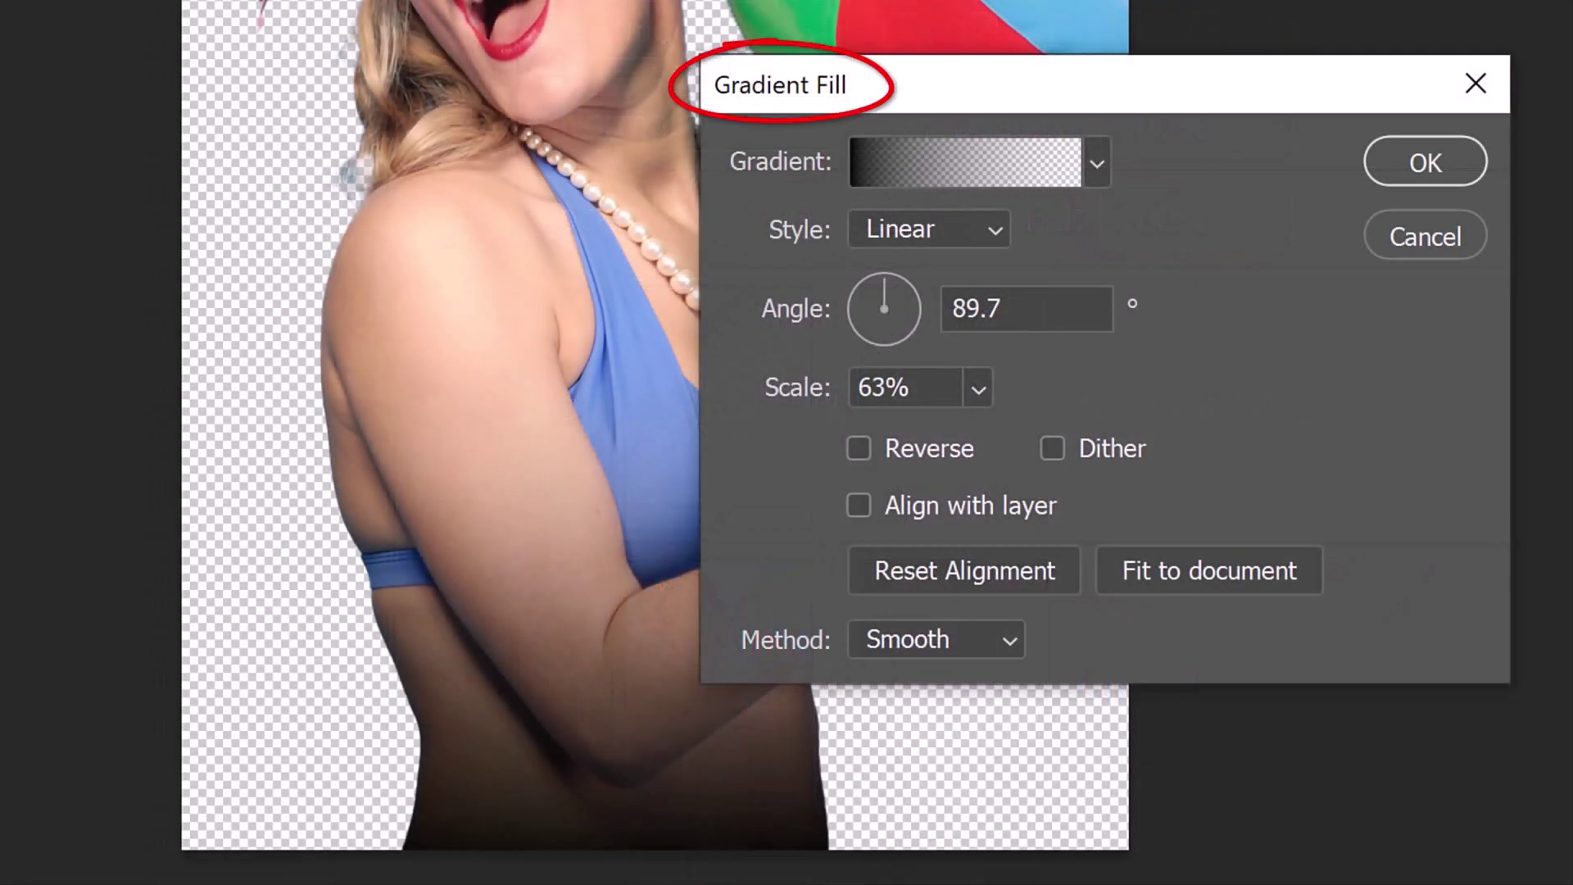
{"action": "left_click", "coordinate": [979, 389]}
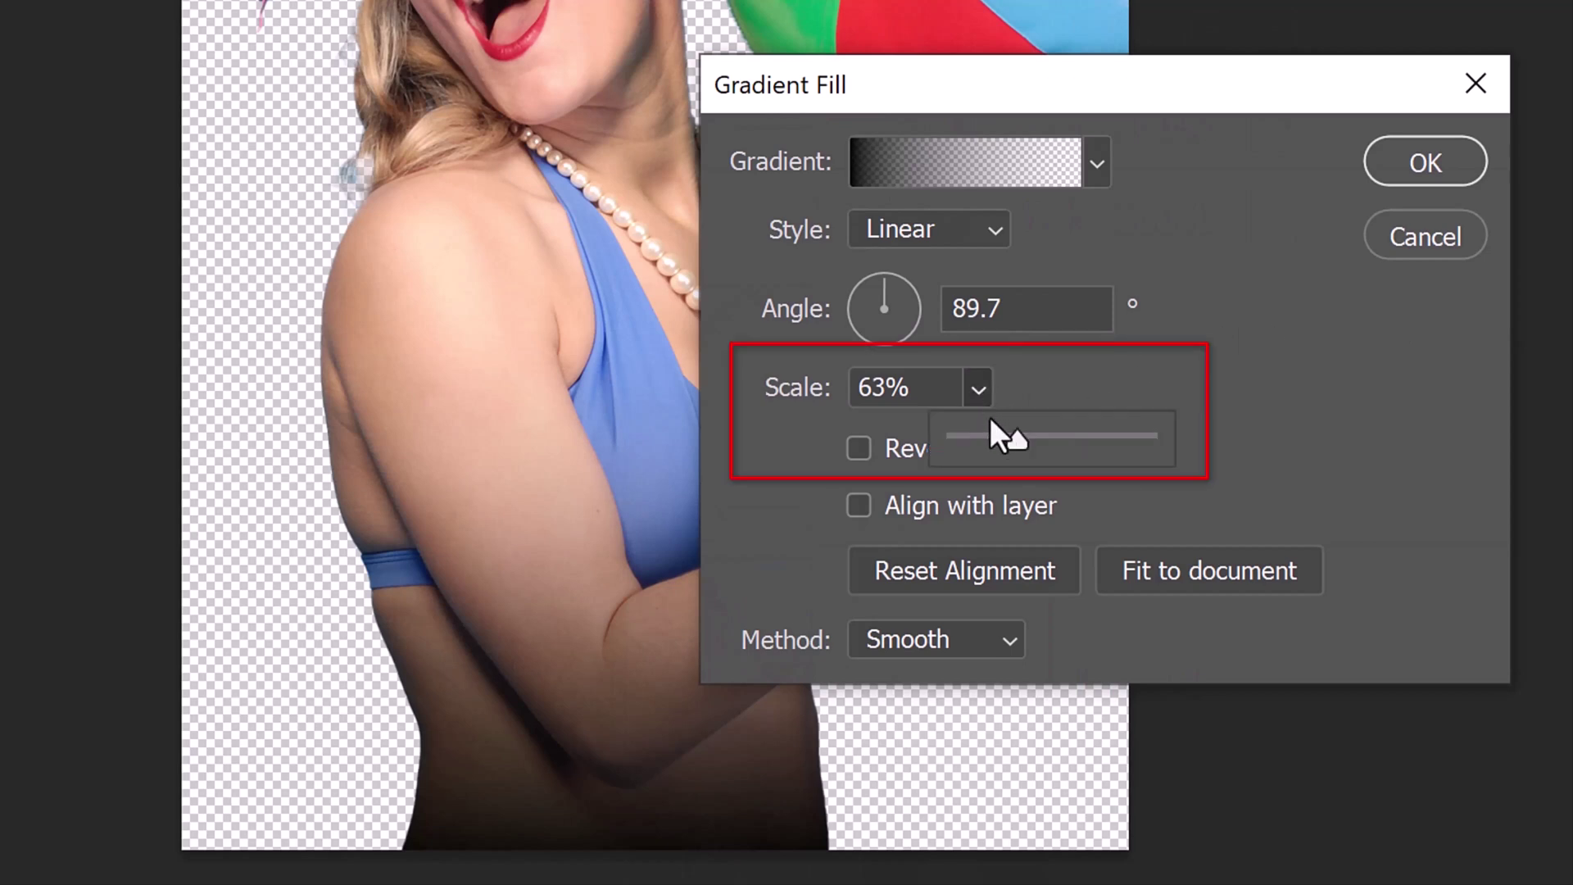
{"action": "left_click_drag", "start_coordinate": [1018, 442], "coordinate": [998, 442]}
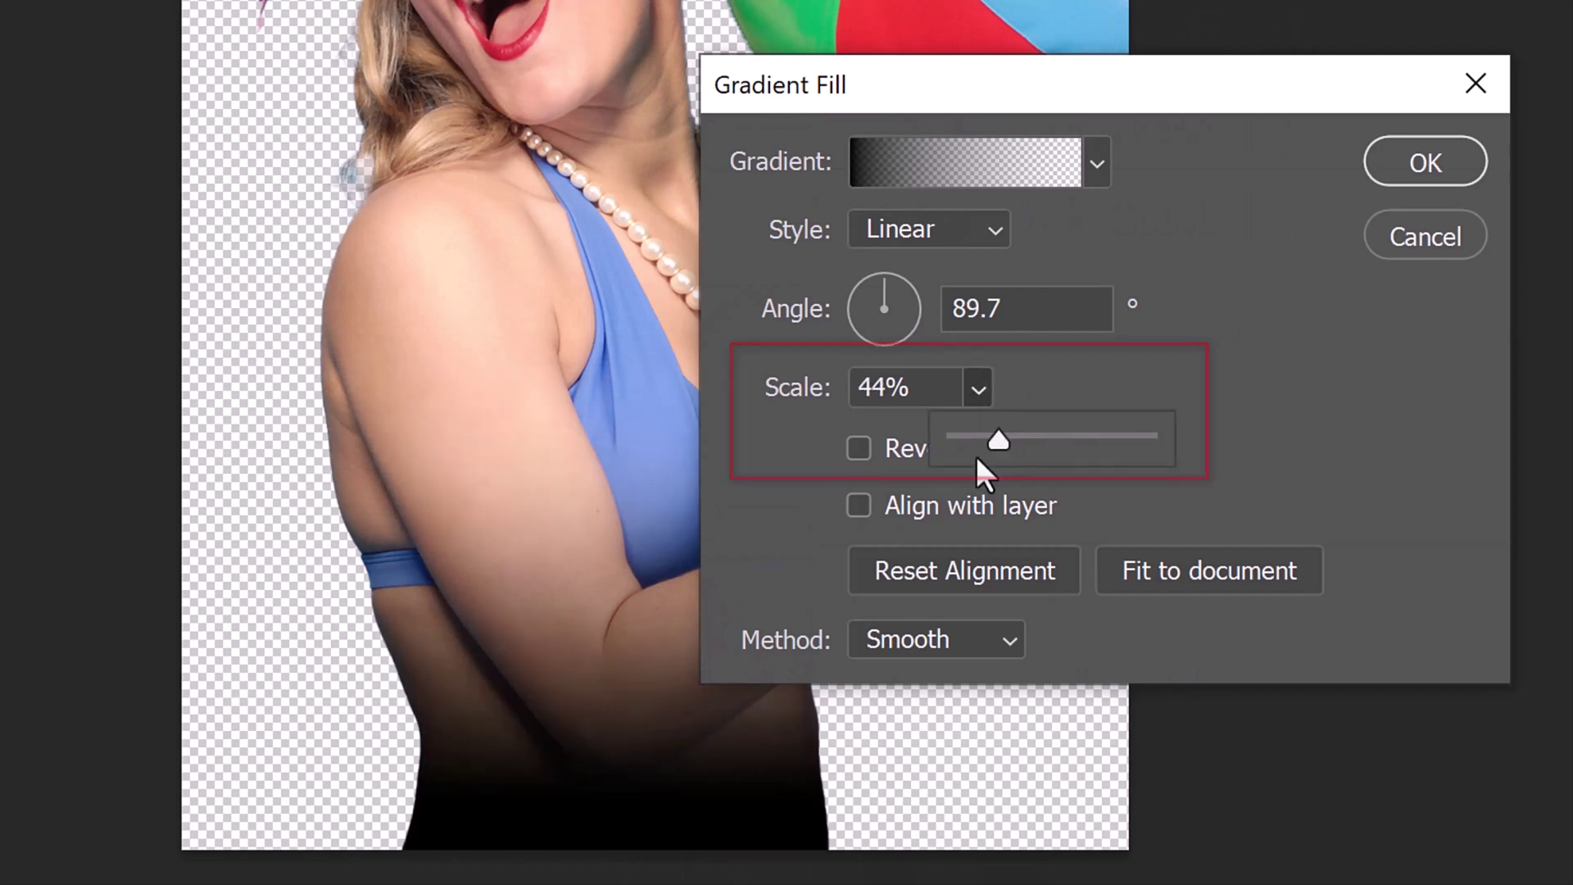
{"action": "left_click_drag", "start_coordinate": [581, 612], "coordinate": [588, 745]}
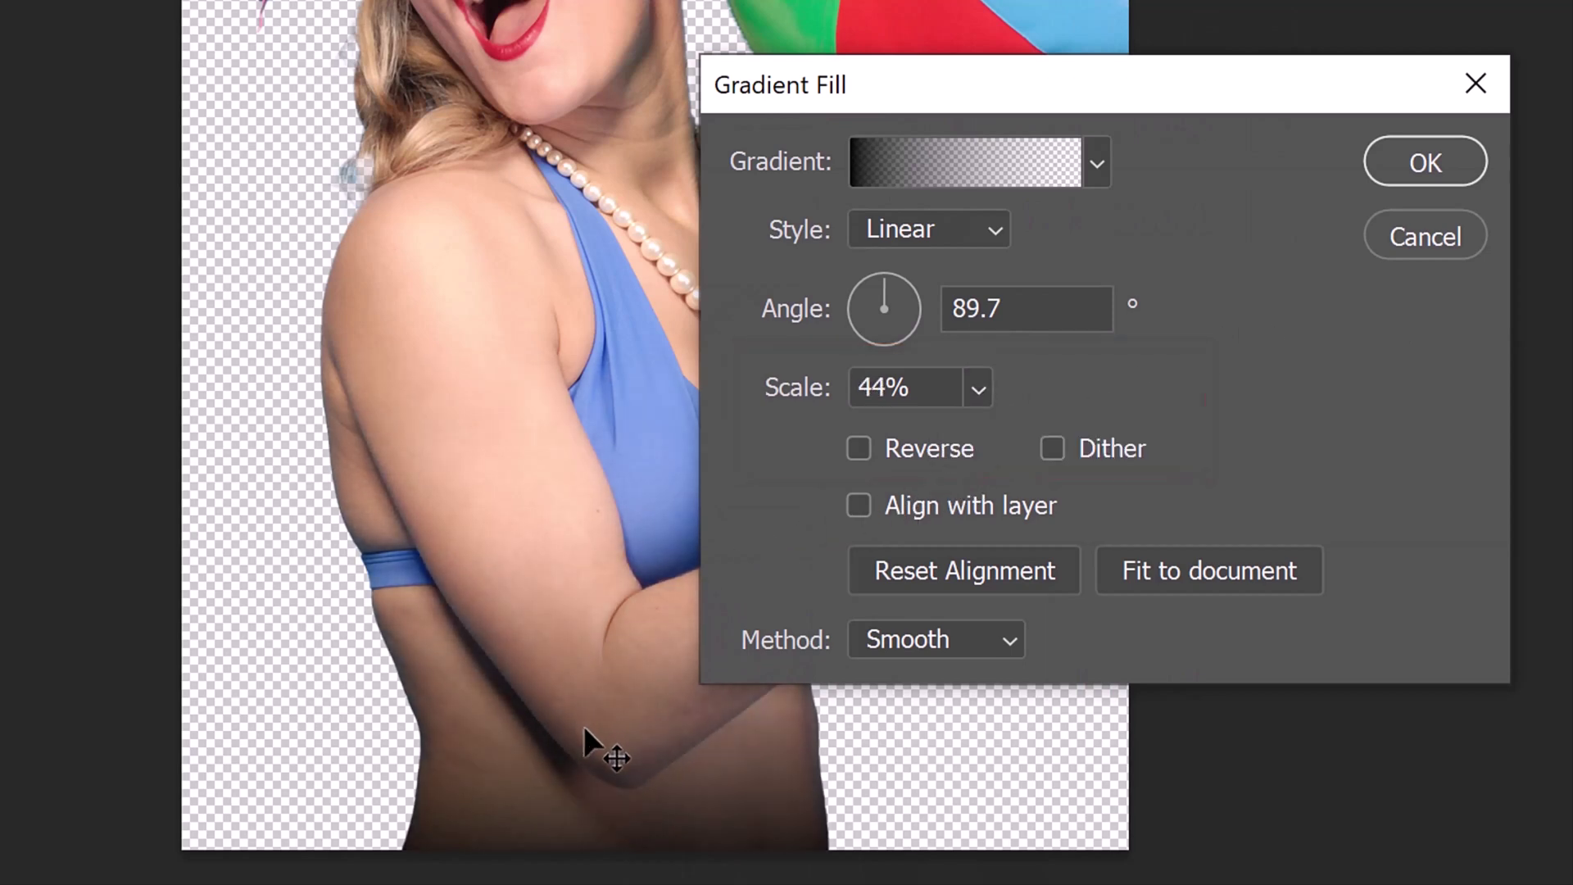
{"action": "left_click", "coordinate": [1424, 162]}
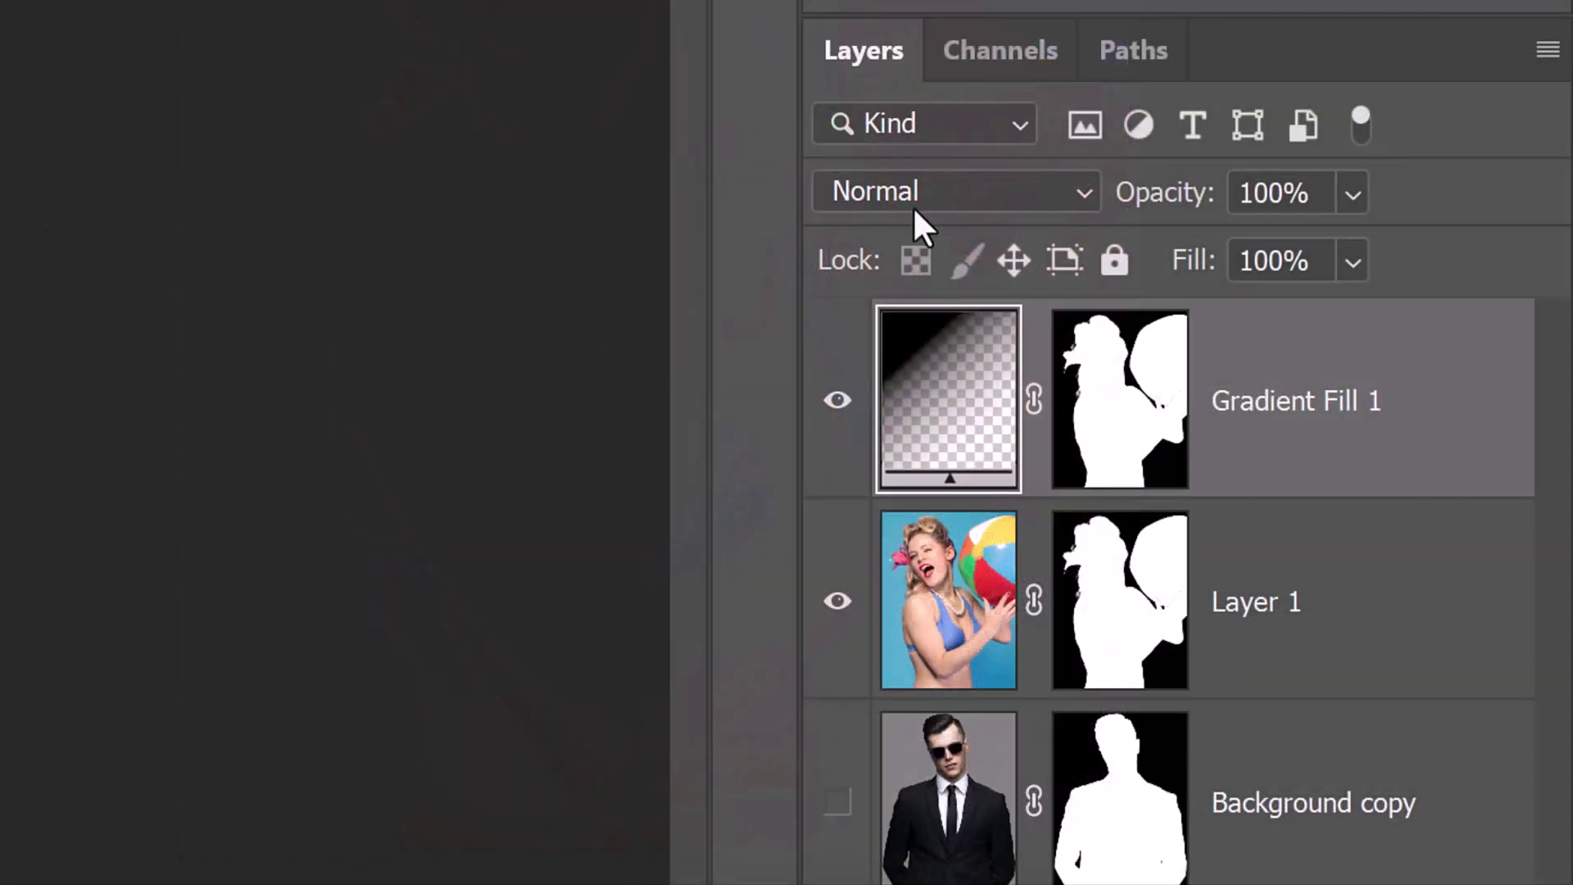
Step: Set the Gradient Fill 1 layer opacity to 50%
{"action": "double_click", "coordinate": [1266, 193]}
{"action": "type", "text": "50"}
{"action": "key", "text": "Return"}
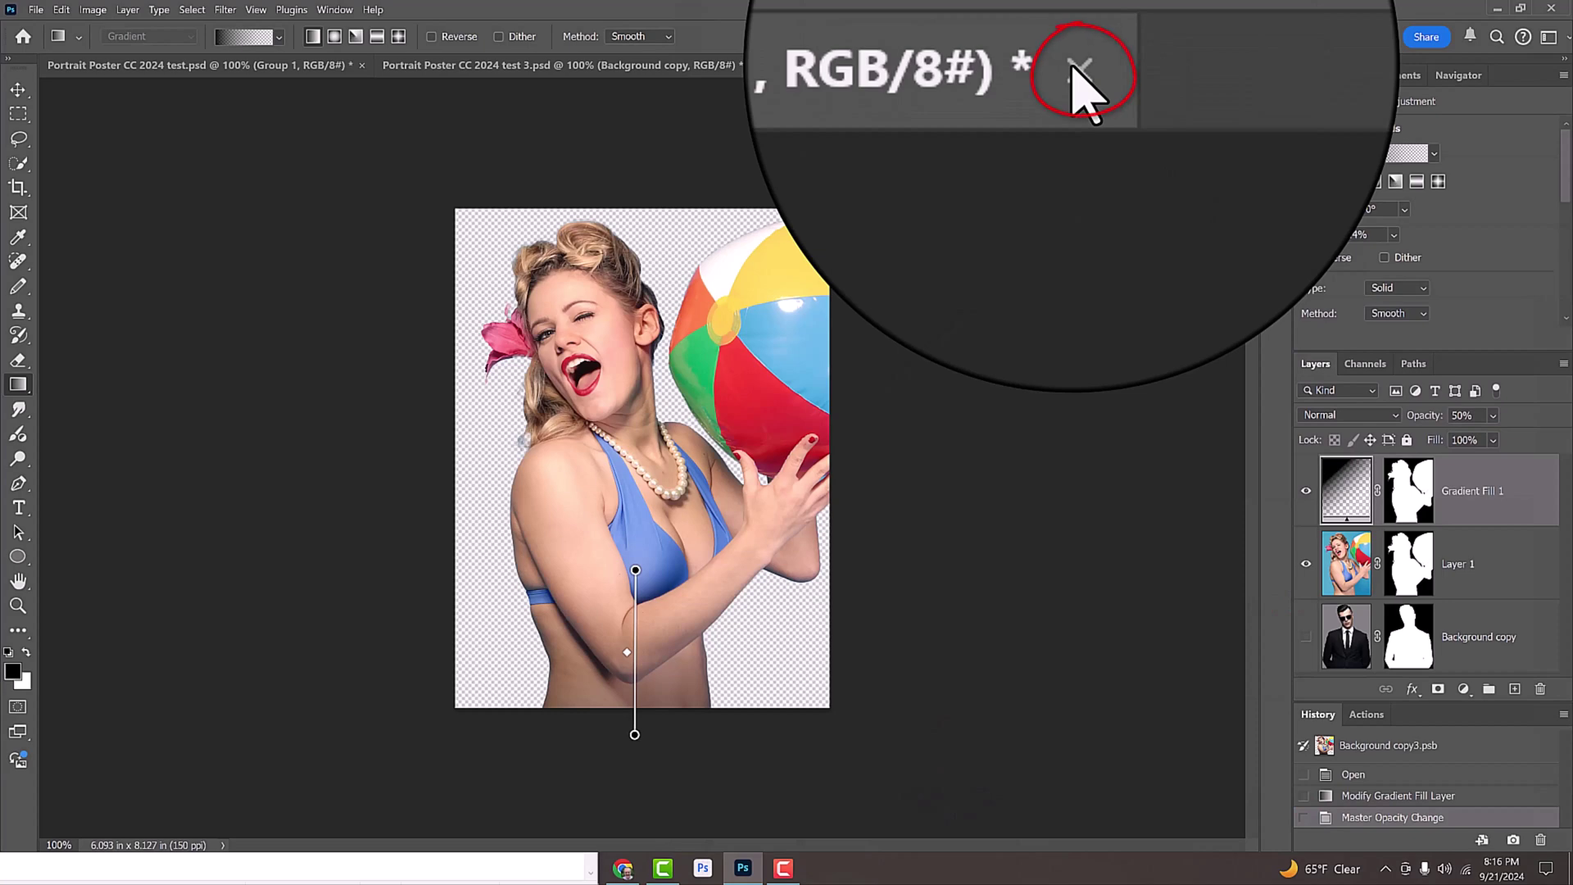
Step: Close the woman's .psb smart object and save its changes back to the Beach Day poster
{"action": "left_click", "coordinate": [1072, 63]}
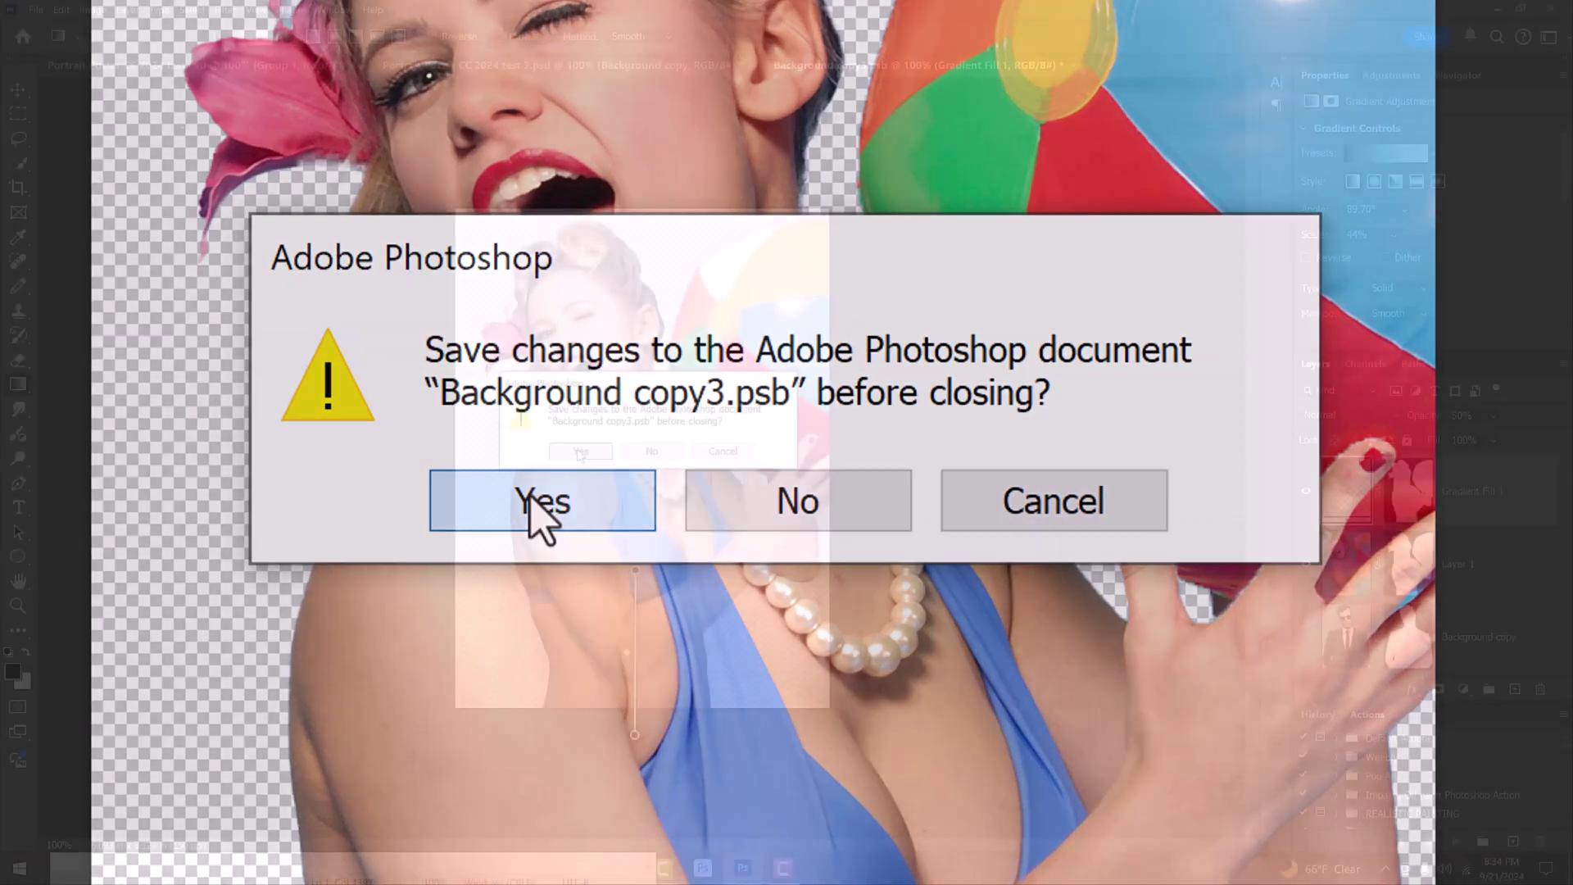
{"action": "left_click", "coordinate": [542, 501]}
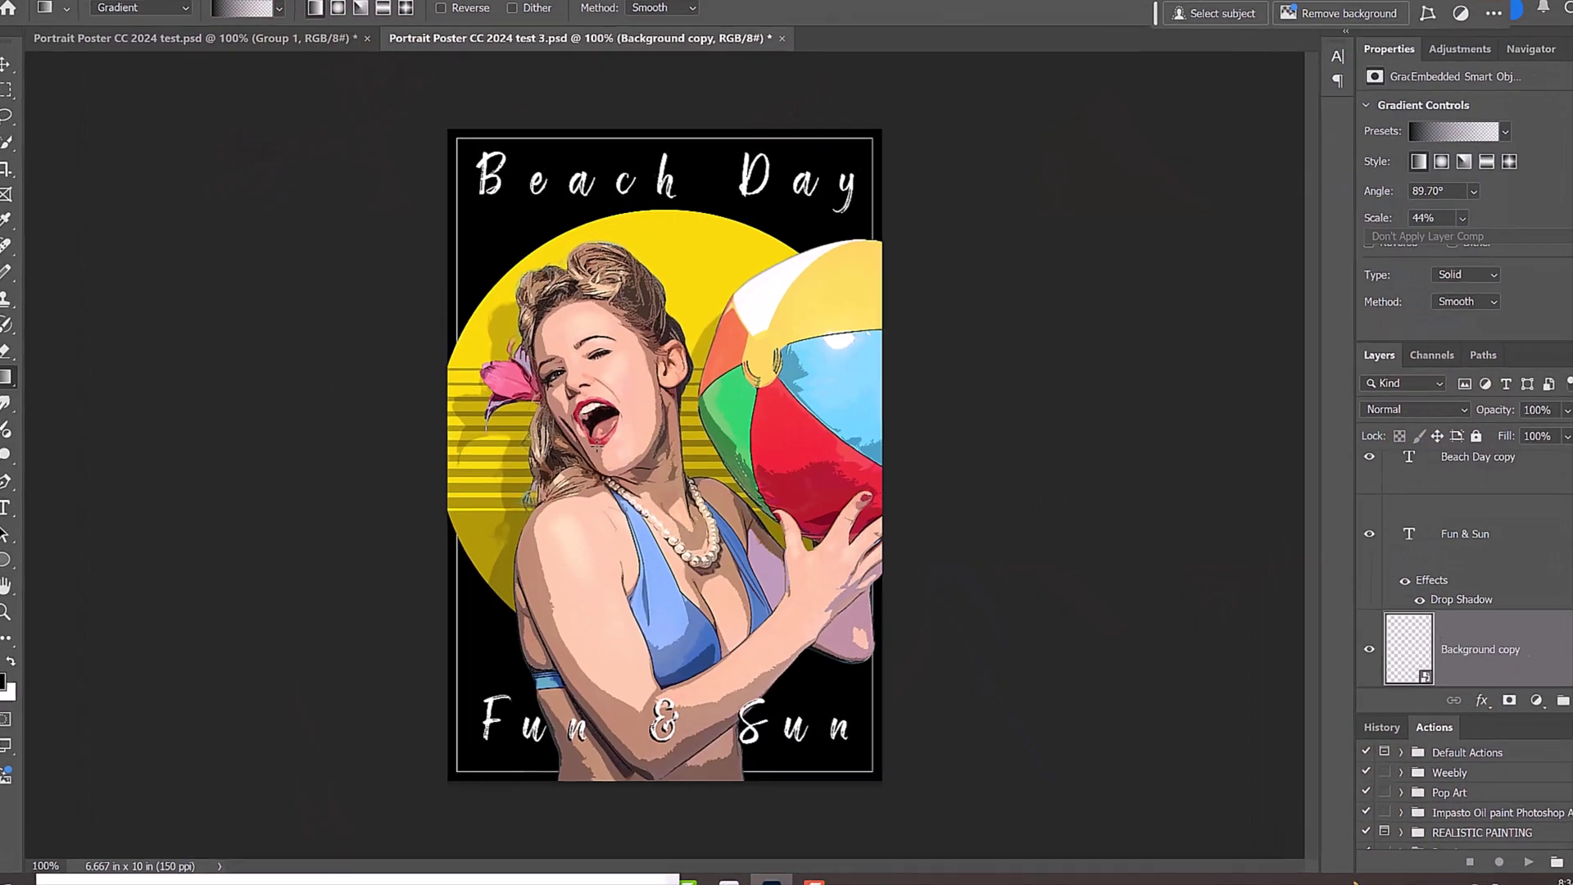